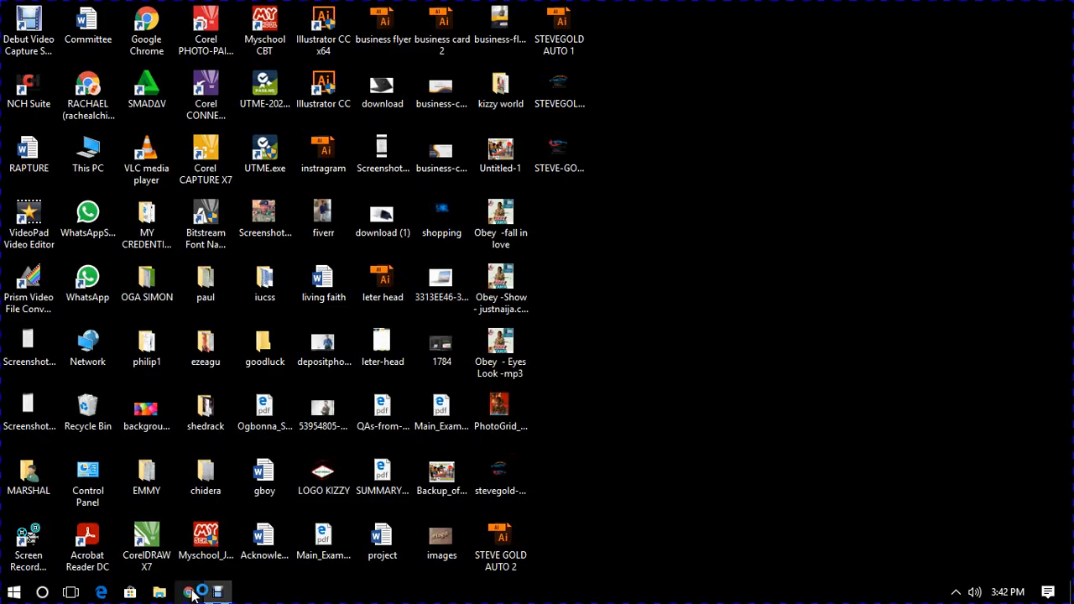
# - Open Google Chrome and go to freepik.com
pyautogui.click(191, 593)
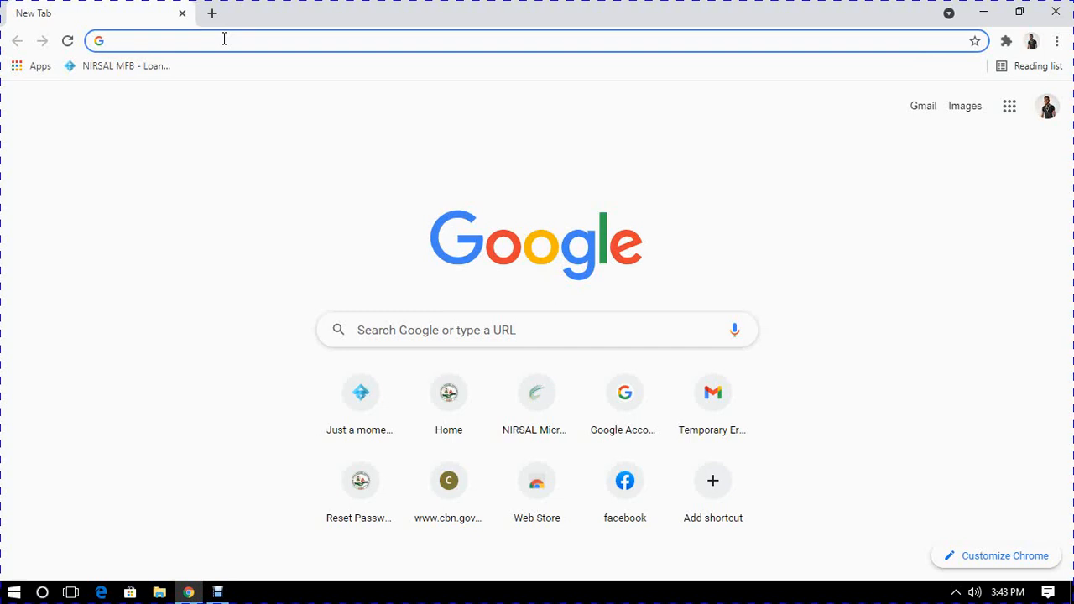
pyautogui.write('freepik.com')
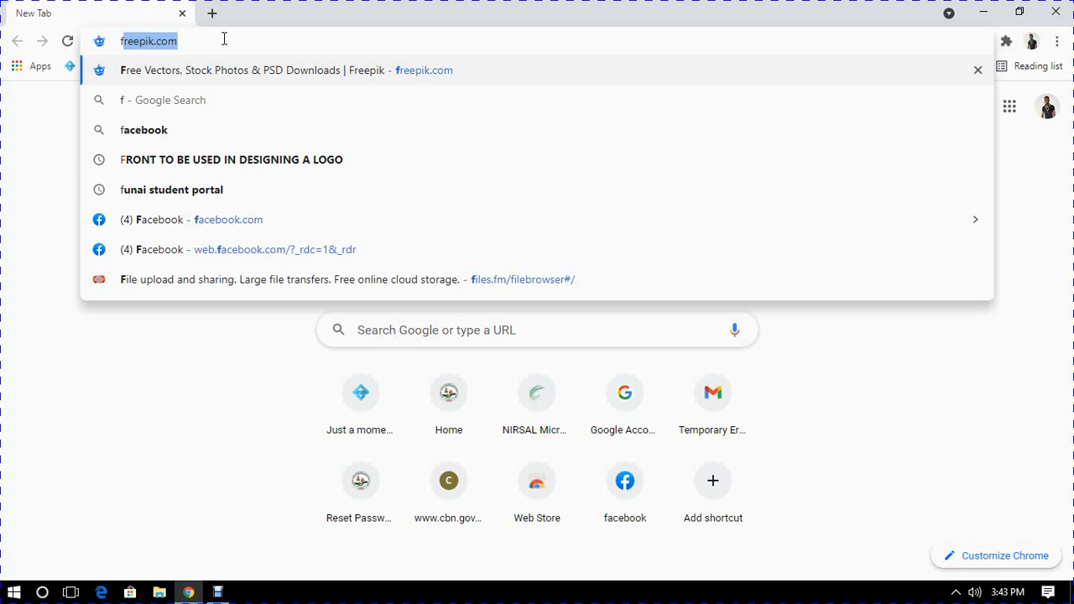
pyautogui.press('Return')
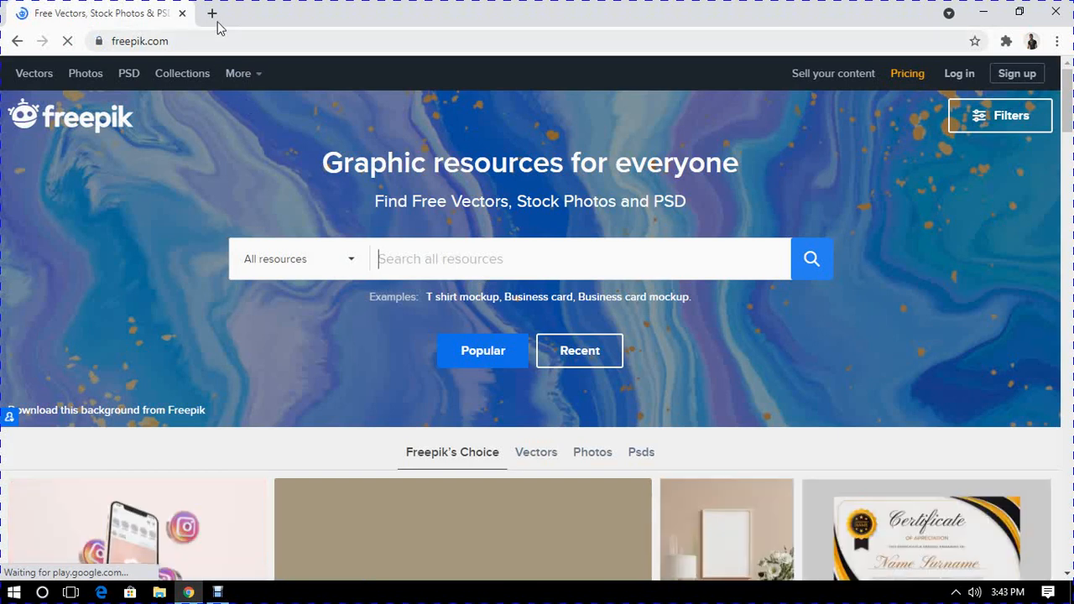
# - Search Google for "auto logo" in a new browser tab
pyautogui.click(211, 13)
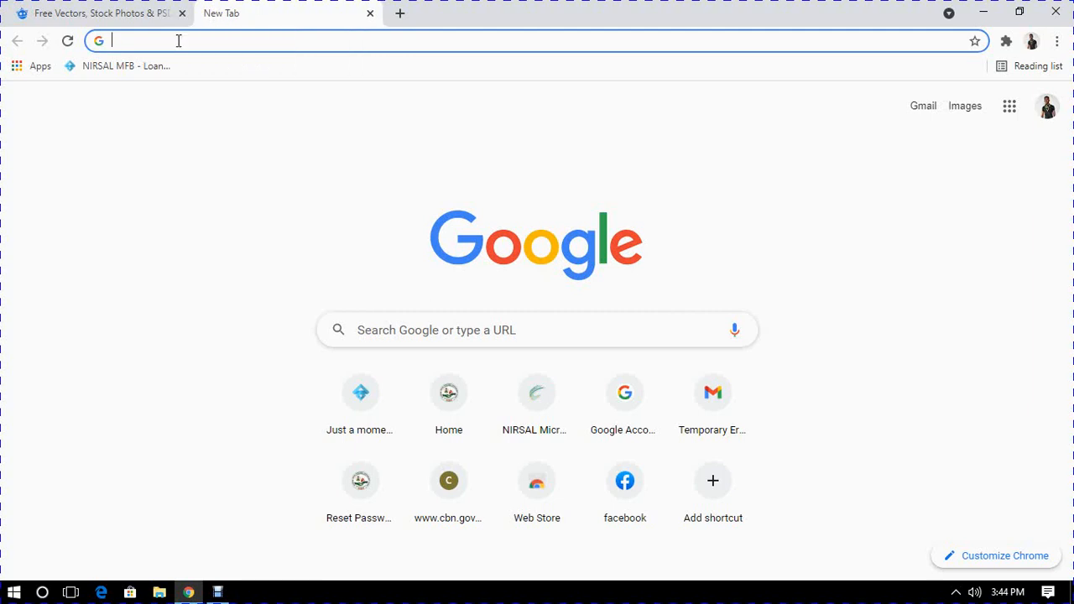
pyautogui.click(223, 40)
pyautogui.write('auto')
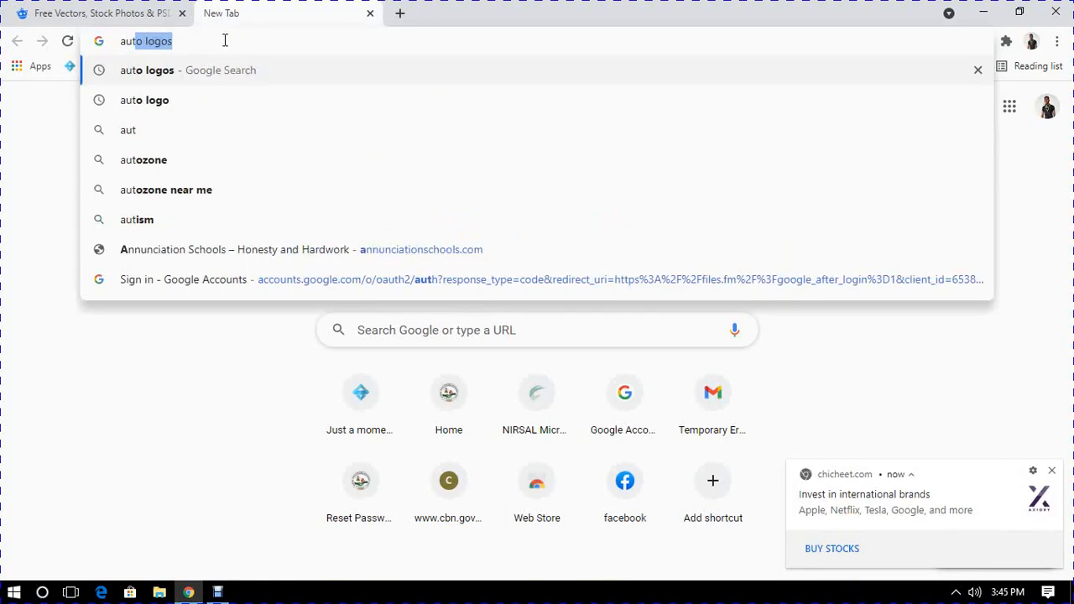
pyautogui.write(' lo')
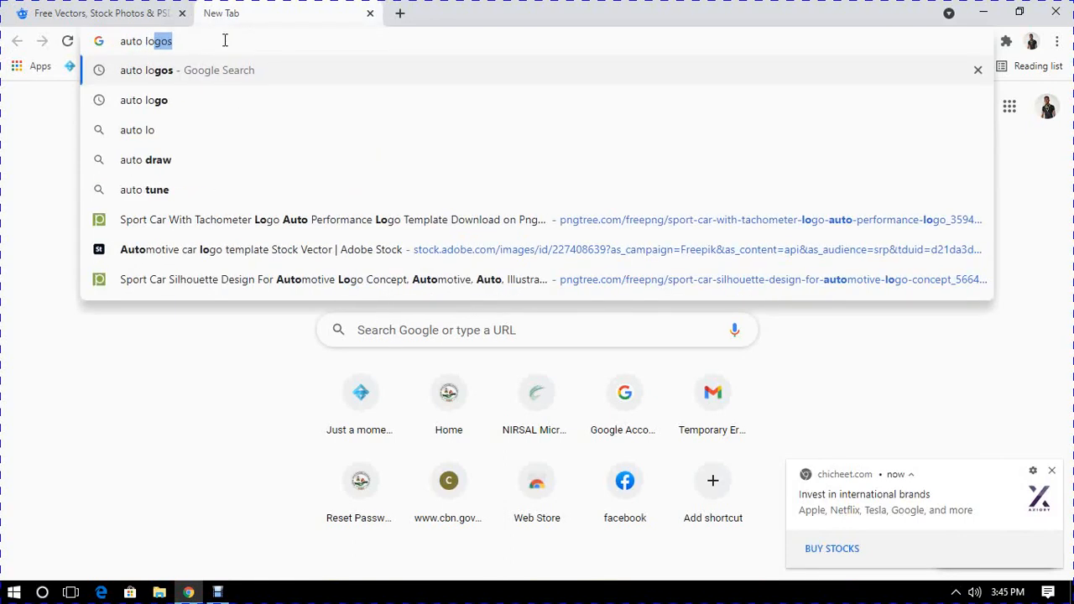
pyautogui.write('go')
pyautogui.press('BackSpace')
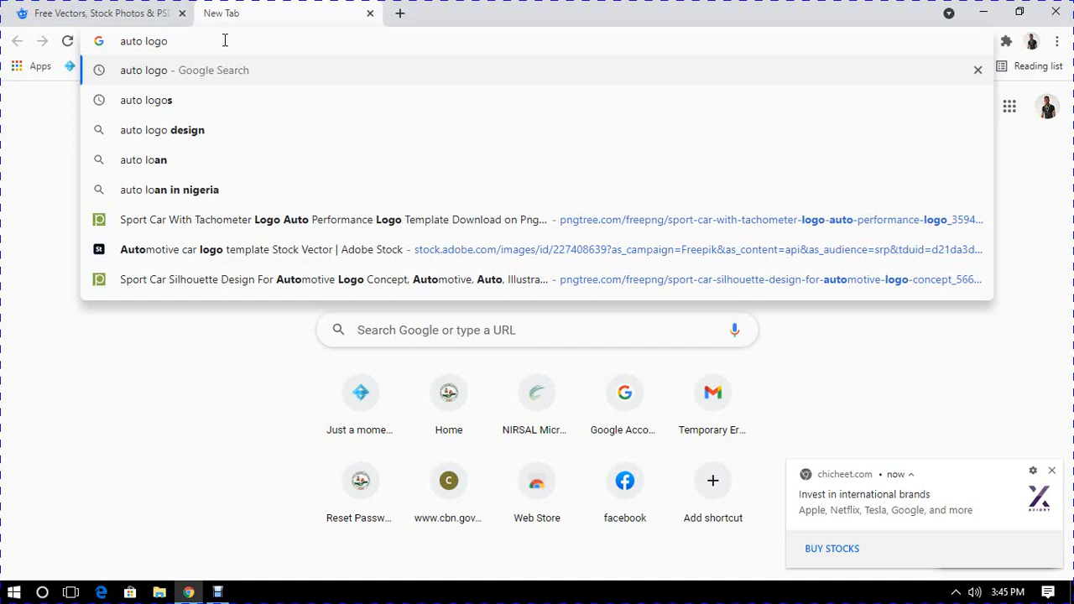
pyautogui.press('Return')
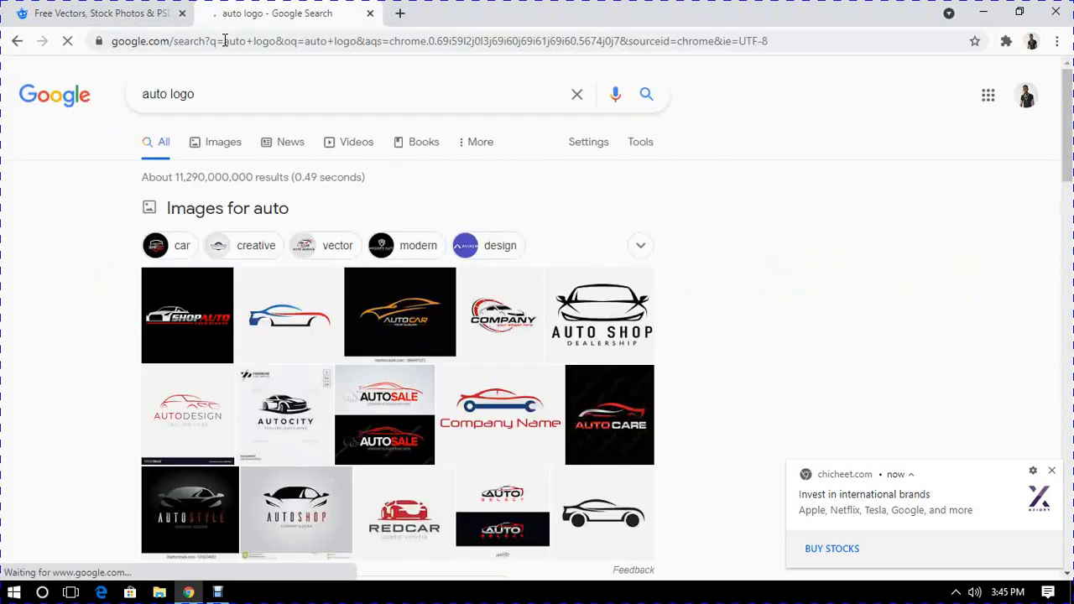
# - Show the image results for the auto logo search and look through the designs for ideas
pyautogui.click(223, 143)
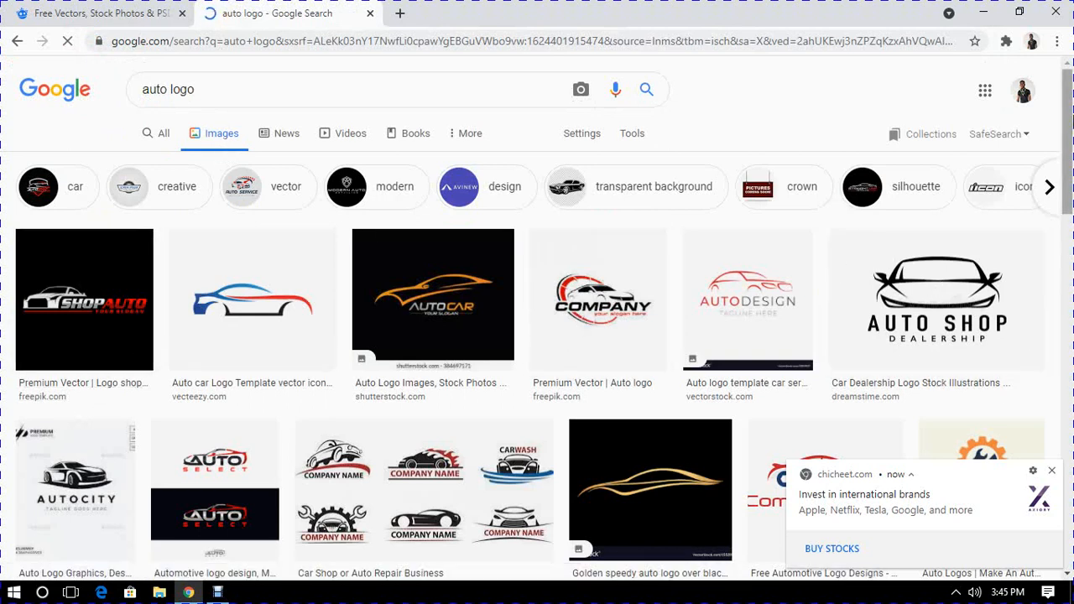
pyautogui.moveTo(1062, 126); pyautogui.dragTo(1068, 188)
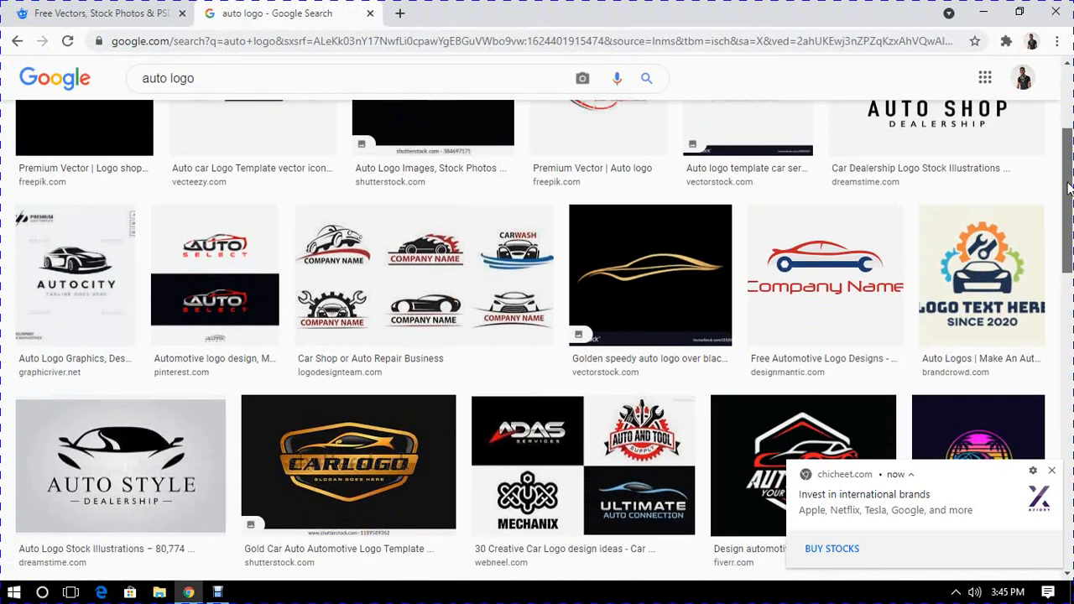
pyautogui.moveTo(1067, 188); pyautogui.dragTo(1069, 115)
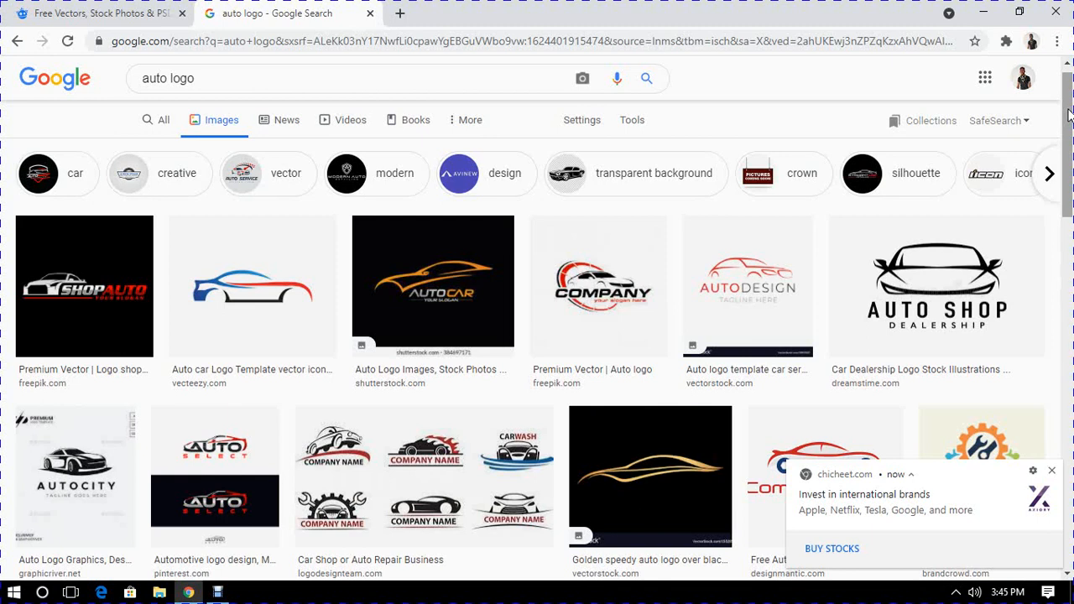
# - Return to Freepik, search all resources for "car logo" and restrict the category to Vectors
pyautogui.click(122, 15)
pyautogui.click(399, 265)
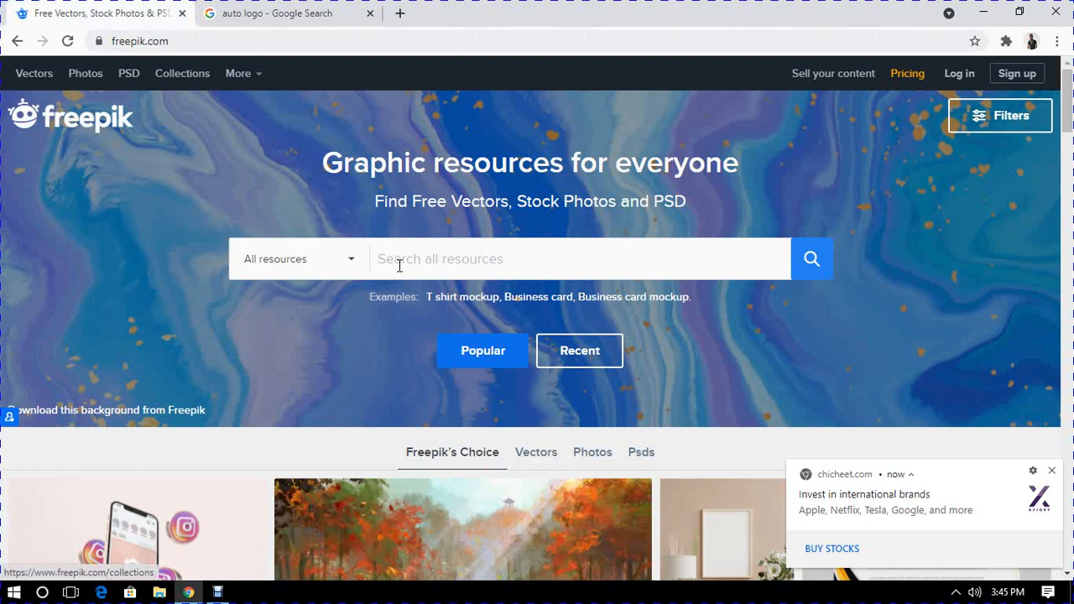
pyautogui.write('car')
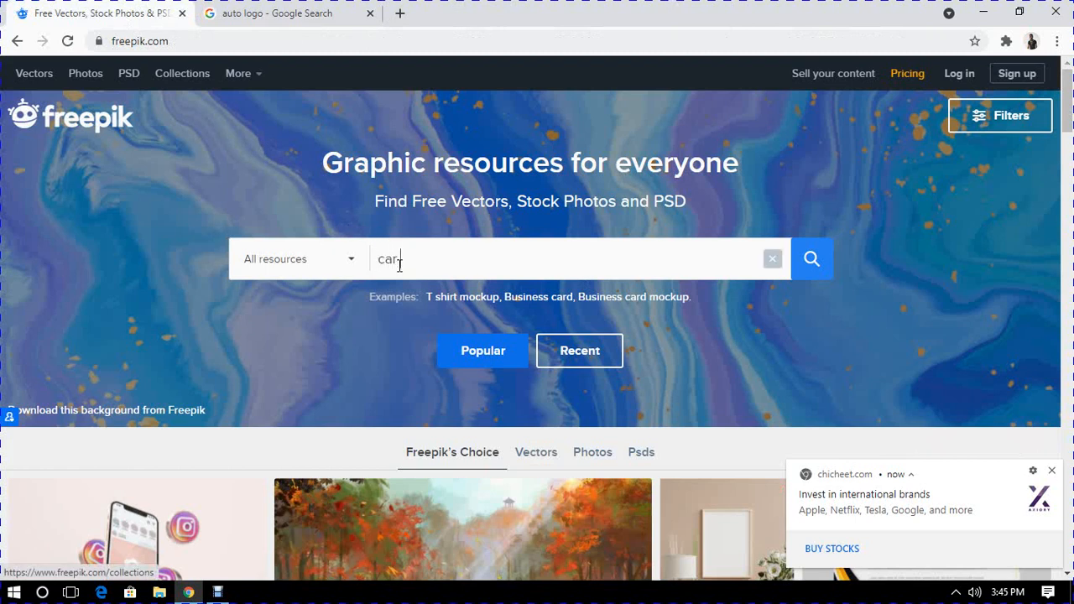
pyautogui.write(' logo')
pyautogui.press('Return')
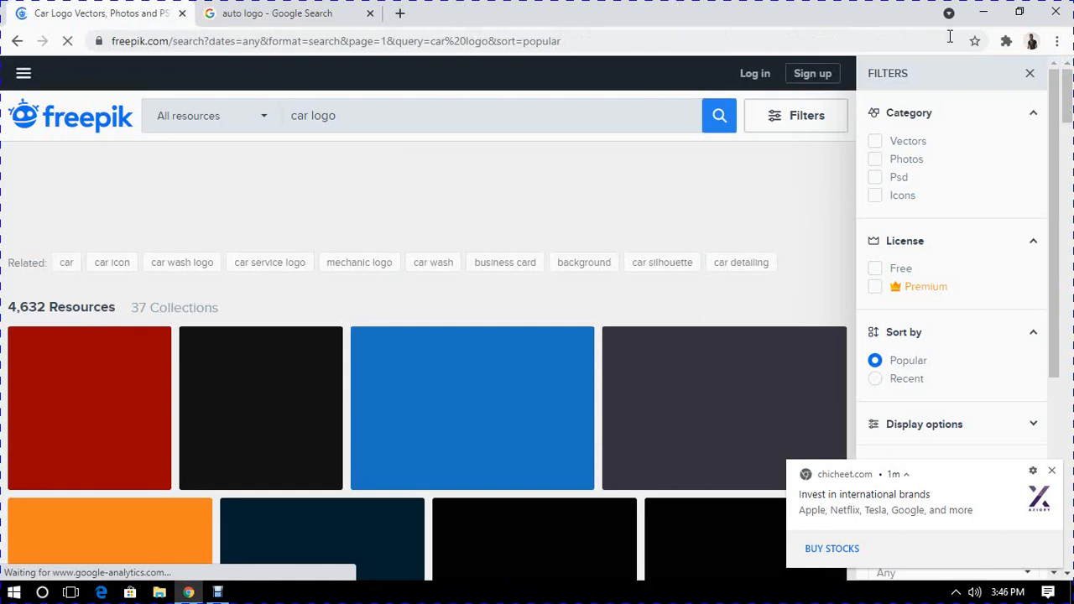
pyautogui.click(876, 146)
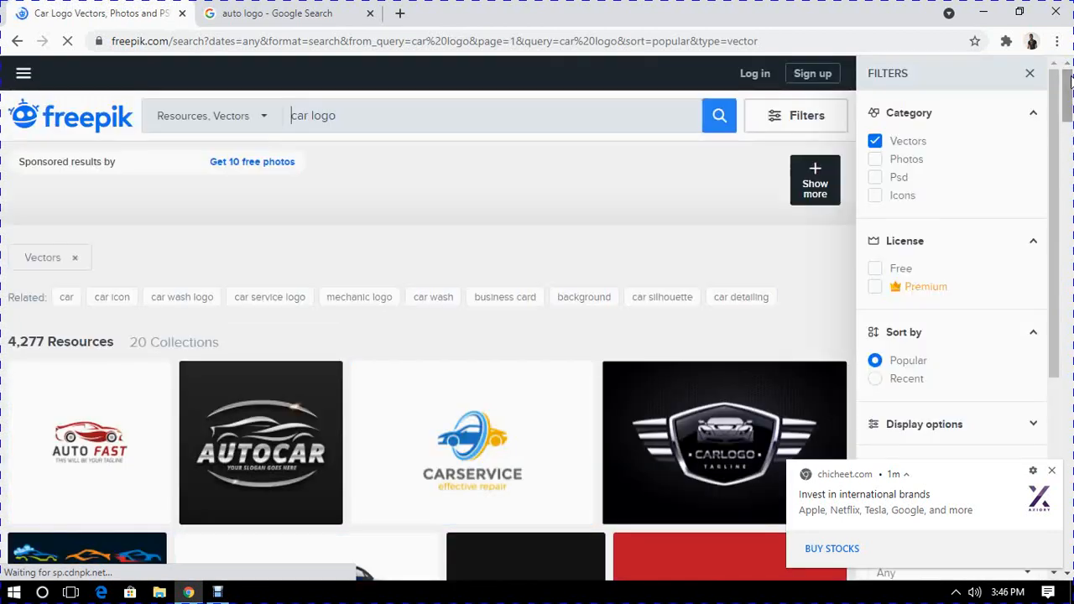
# - Download the Car logo collection vector with the free attribution license and close its preview
pyautogui.moveTo(1070, 80); pyautogui.dragTo(1071, 117)
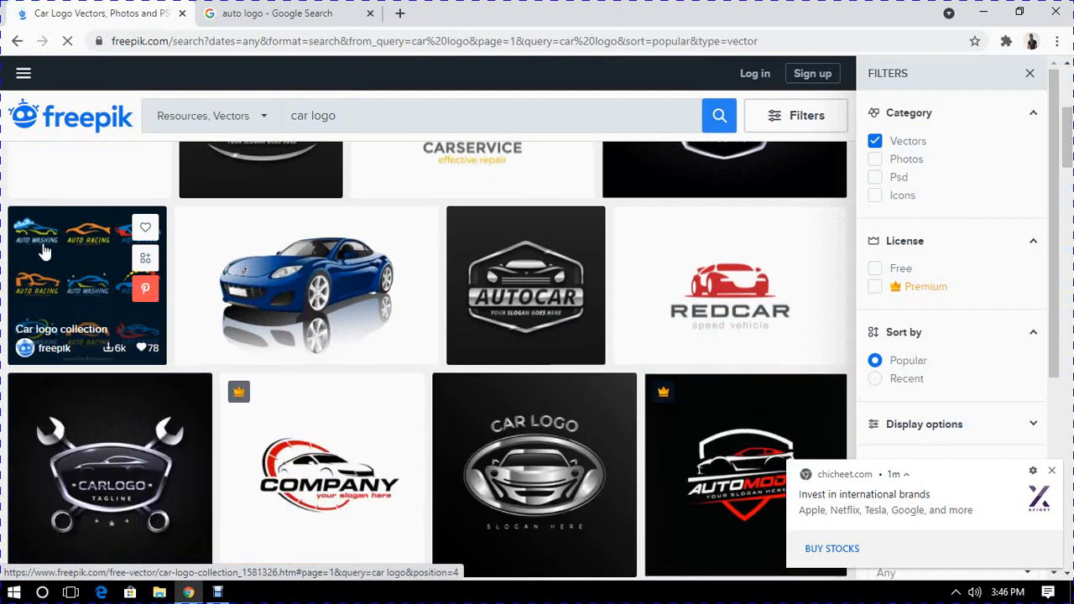
pyautogui.click(43, 252)
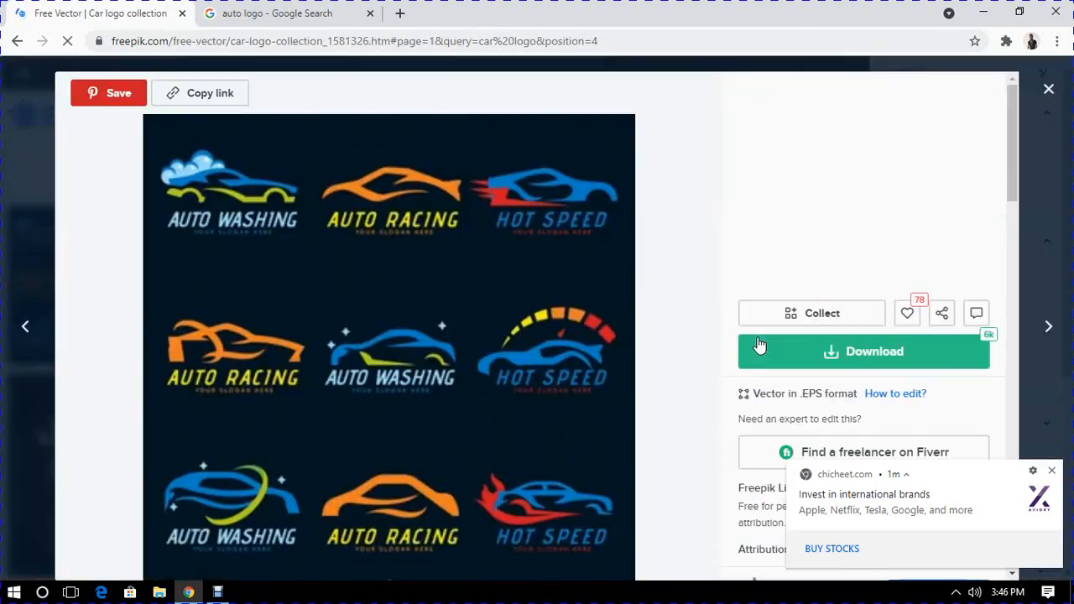
pyautogui.click(849, 355)
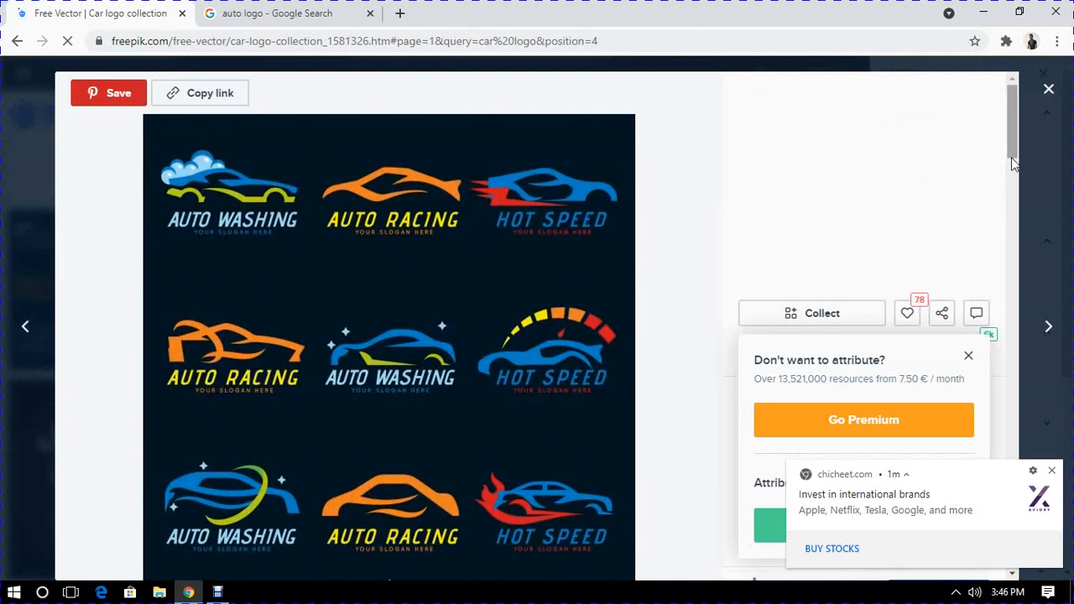
pyautogui.scroll(-4, 1011, 205)
pyautogui.scroll(-2, 1011, 212)
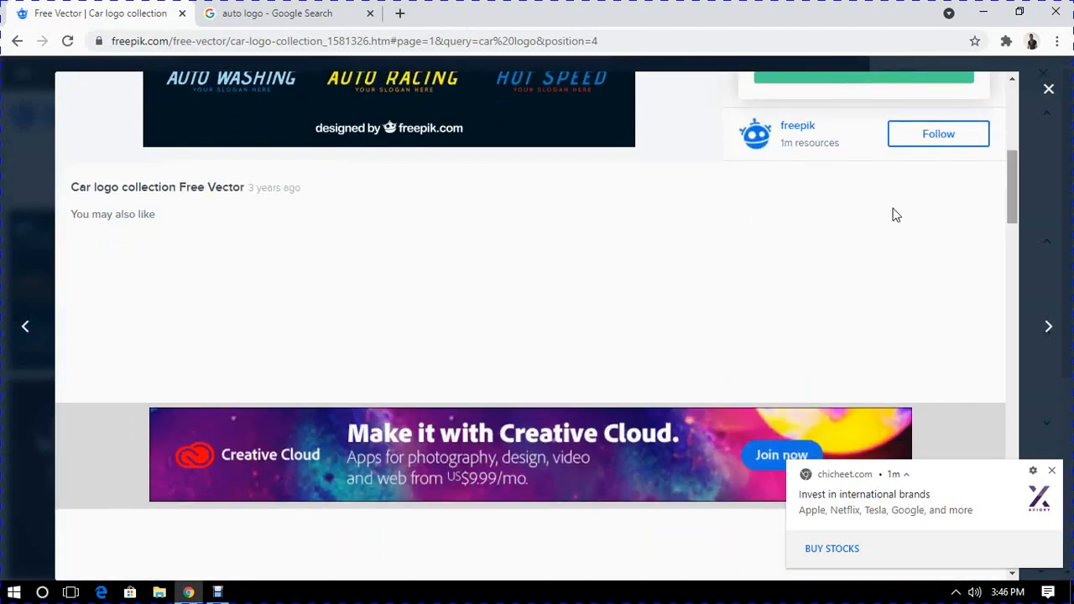
pyautogui.moveTo(1013, 202); pyautogui.dragTo(1008, 173)
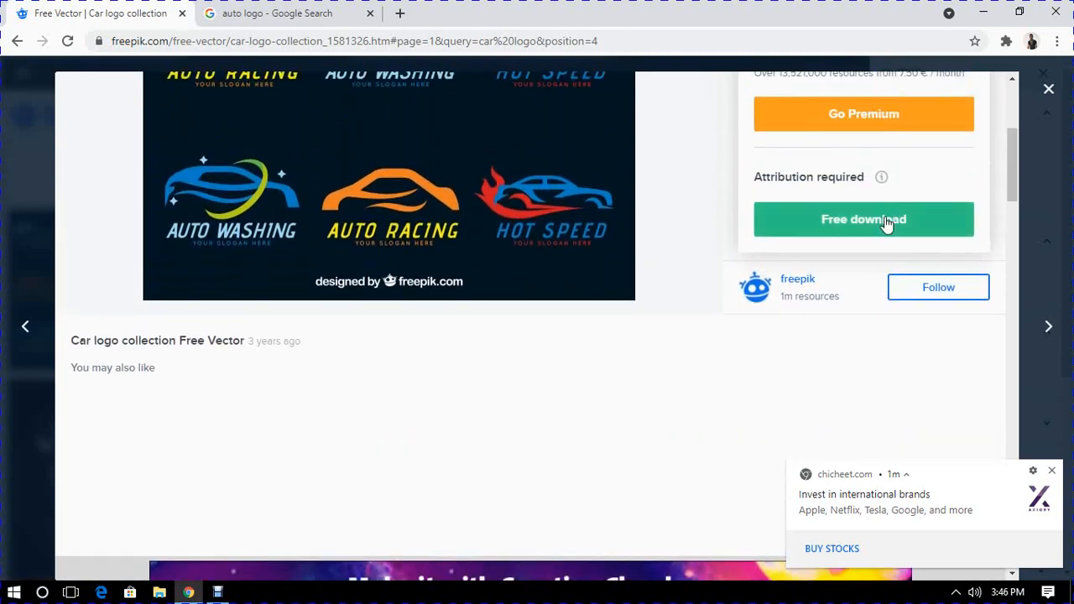
pyautogui.click(886, 225)
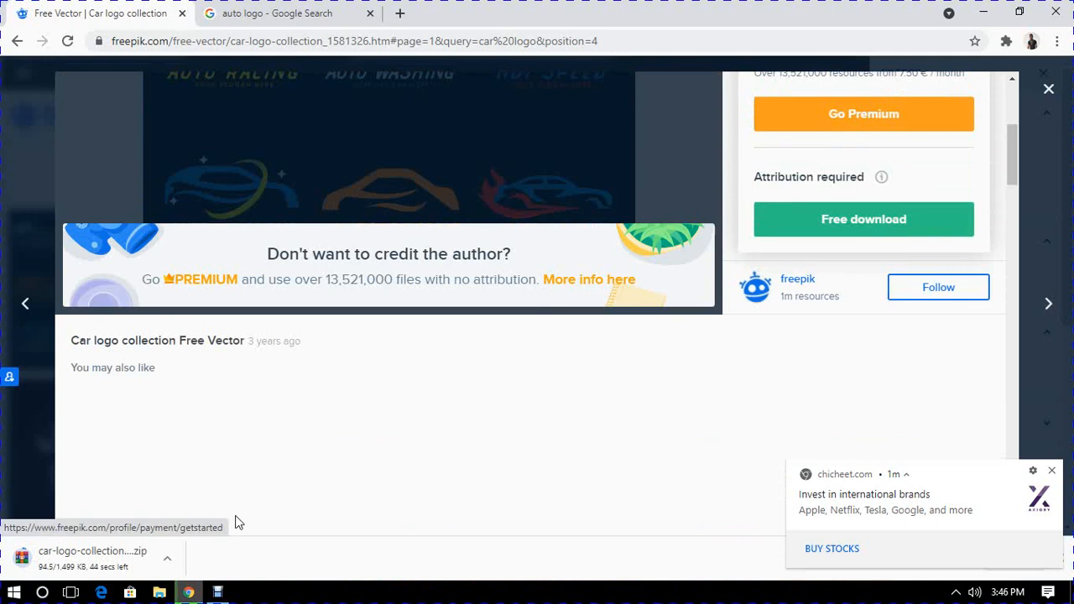
pyautogui.click(1049, 91)
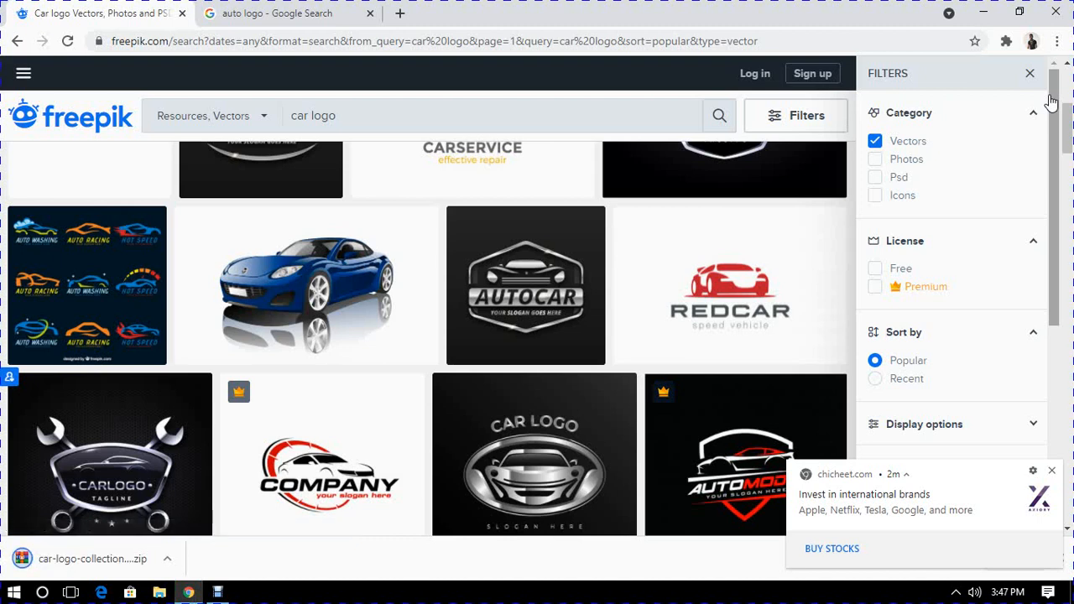
# - Replace the Freepik search term with "gold icon" and run the vector search
pyautogui.click(375, 117)
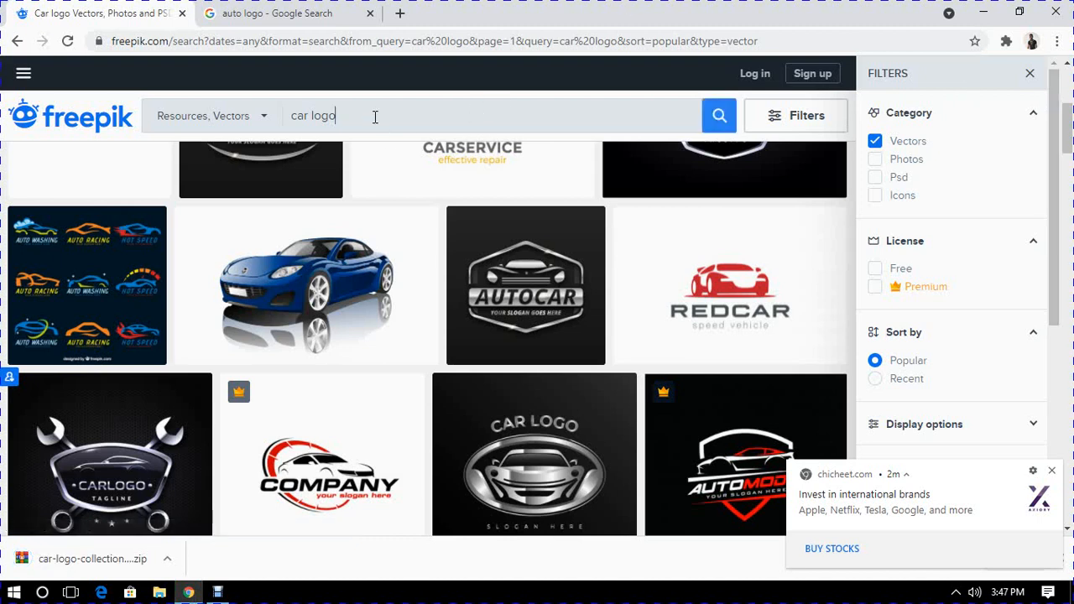
pyautogui.press('BackSpace')
pyautogui.press('BackSpace')
pyautogui.press('BackSpace')
pyautogui.press('BackSpace')
pyautogui.press('BackSpace')
pyautogui.press('BackSpace')
pyautogui.press('BackSpace')
pyautogui.press('BackSpace')
pyautogui.write('gol')
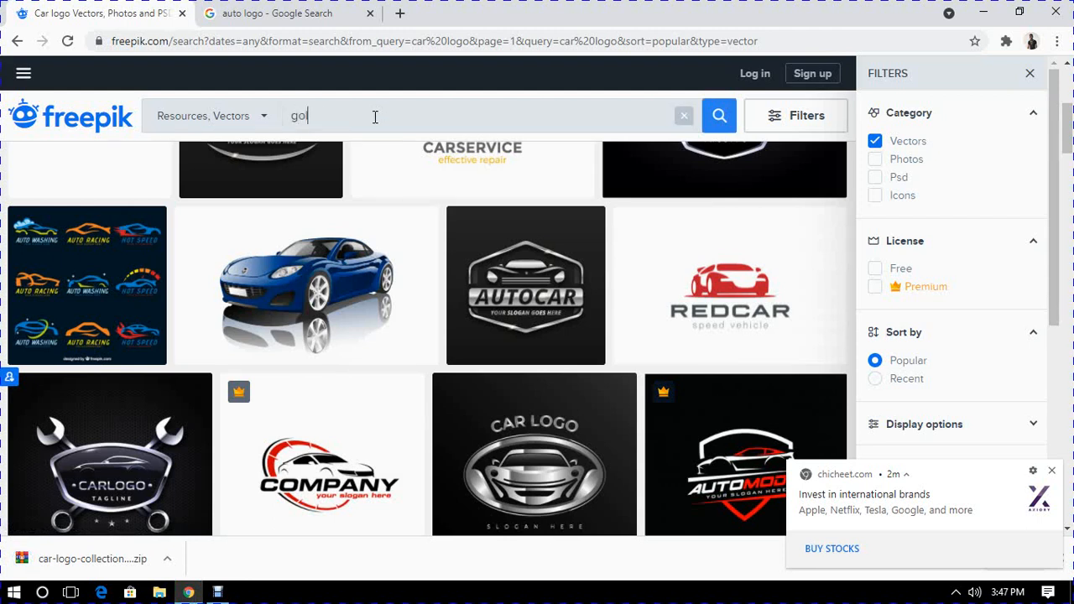
pyautogui.write('d icon')
pyautogui.write('n')
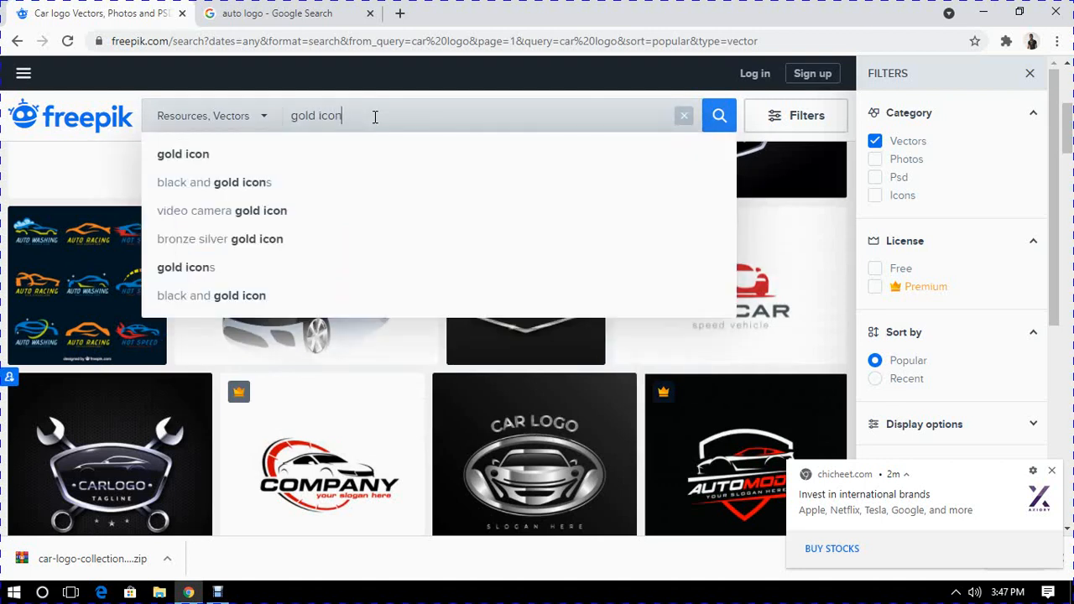
pyautogui.press('Return')
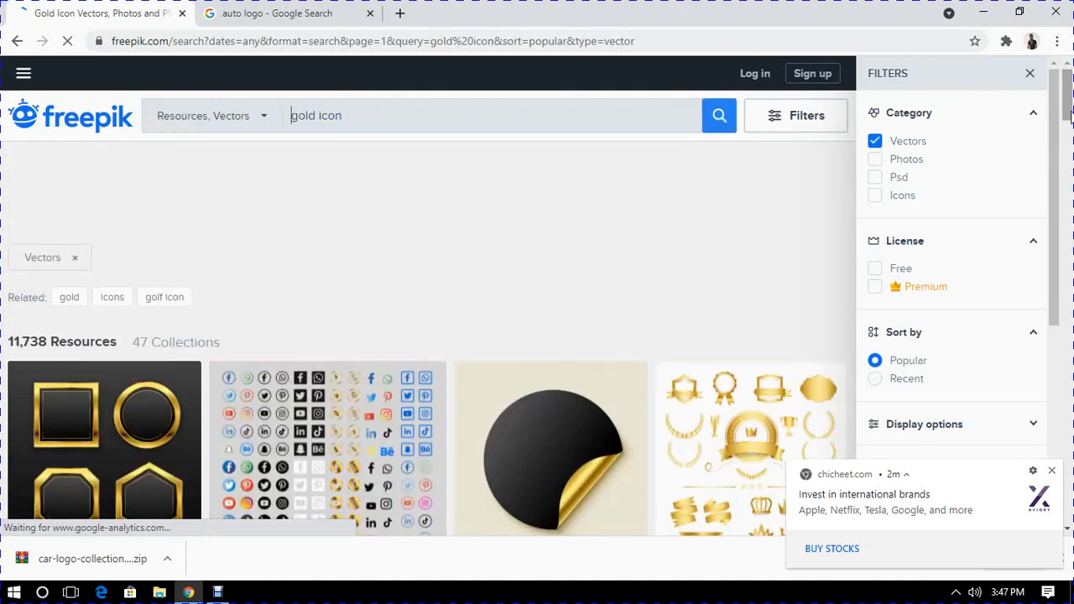
# - Download the Glittery gold diamond icon vector with the free attribution license and copy its attribution link
pyautogui.scroll(-3, 1069, 113)
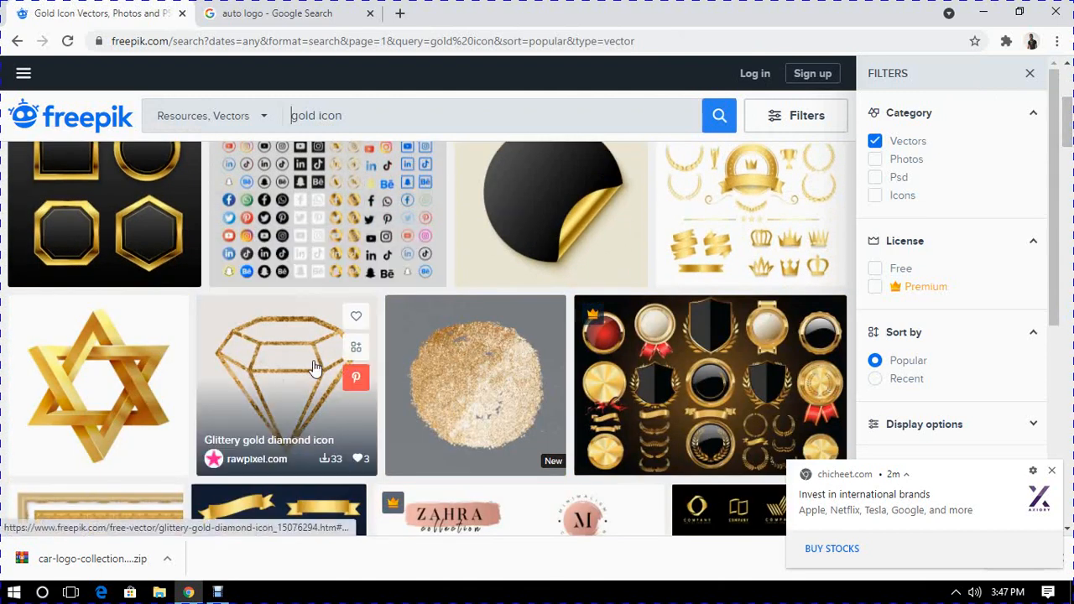
pyautogui.click(269, 354)
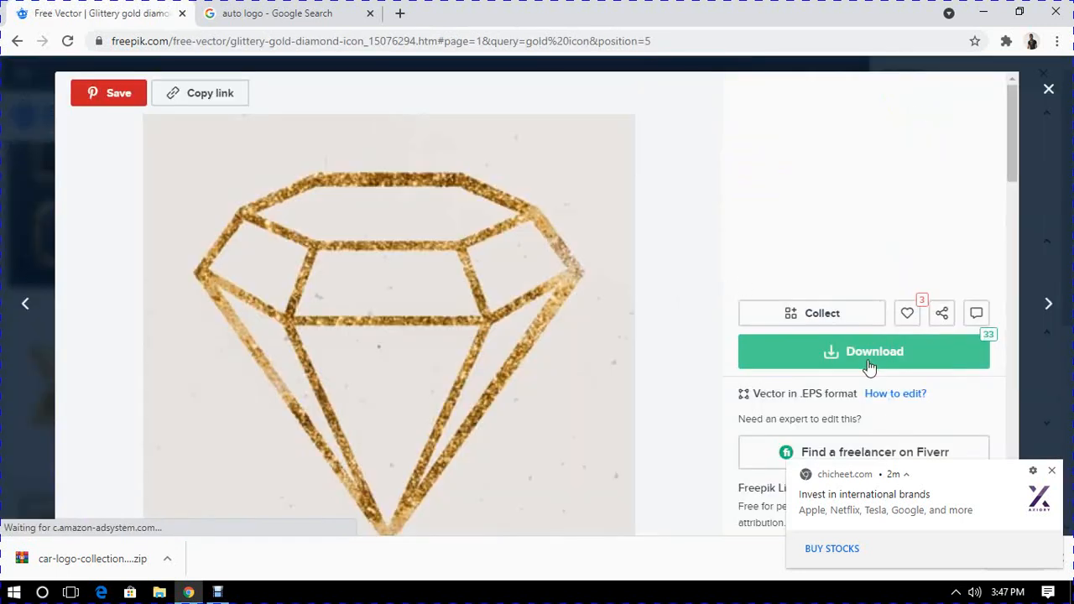
pyautogui.click(870, 367)
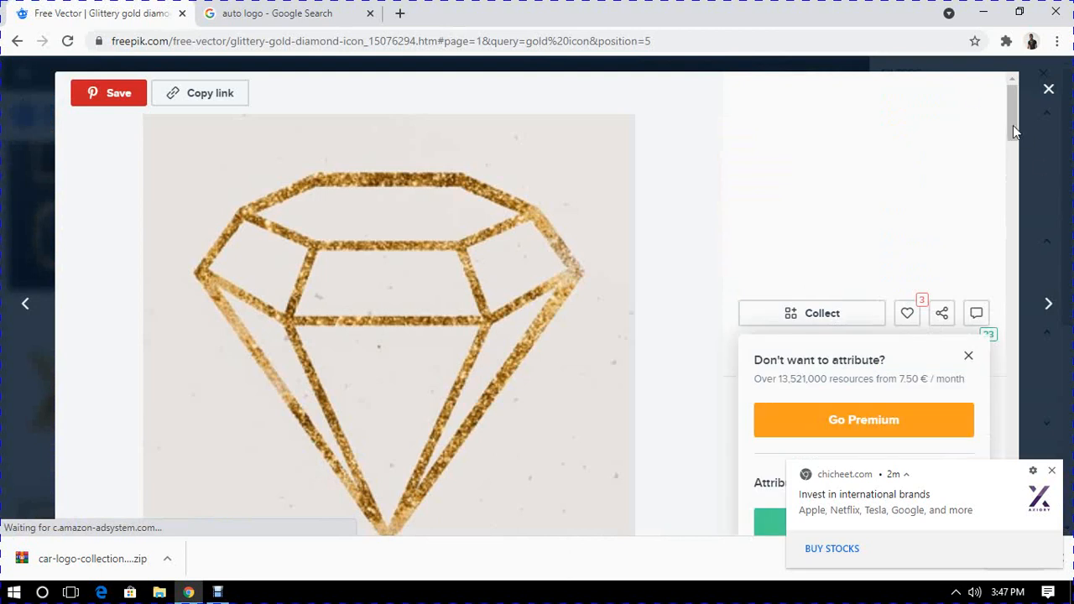
pyautogui.scroll(-2, 1020, 145)
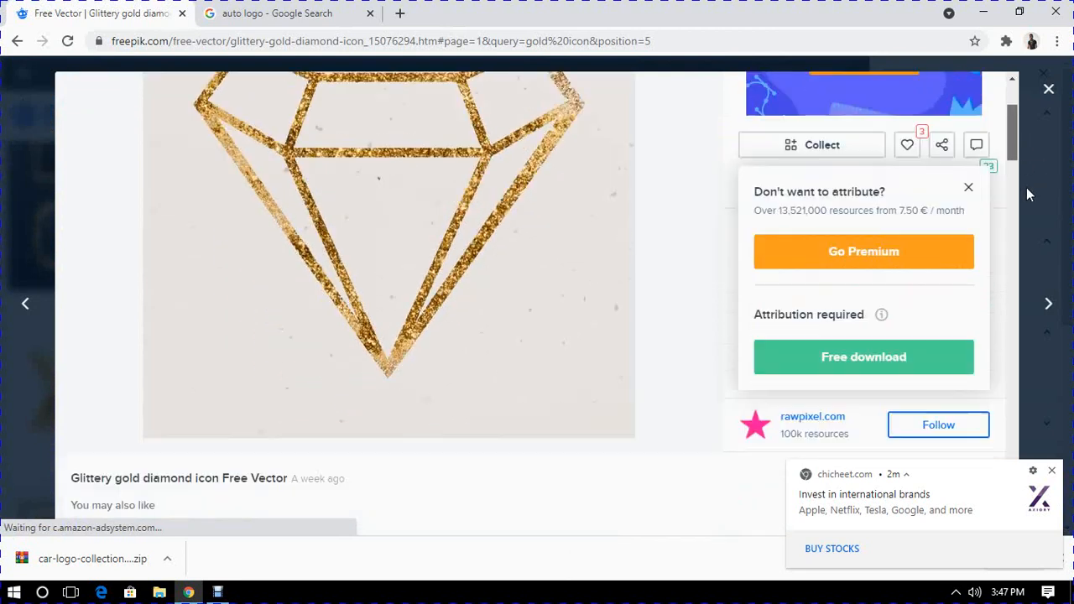
pyautogui.scroll(-4, 1026, 187)
pyautogui.scroll(4, 1009, 167)
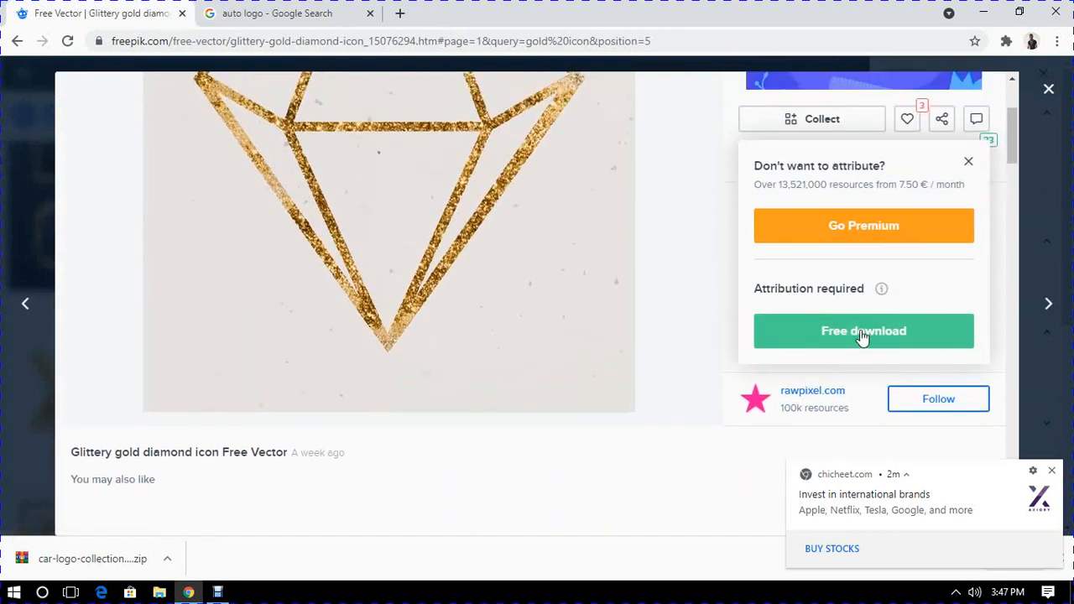
pyautogui.click(862, 333)
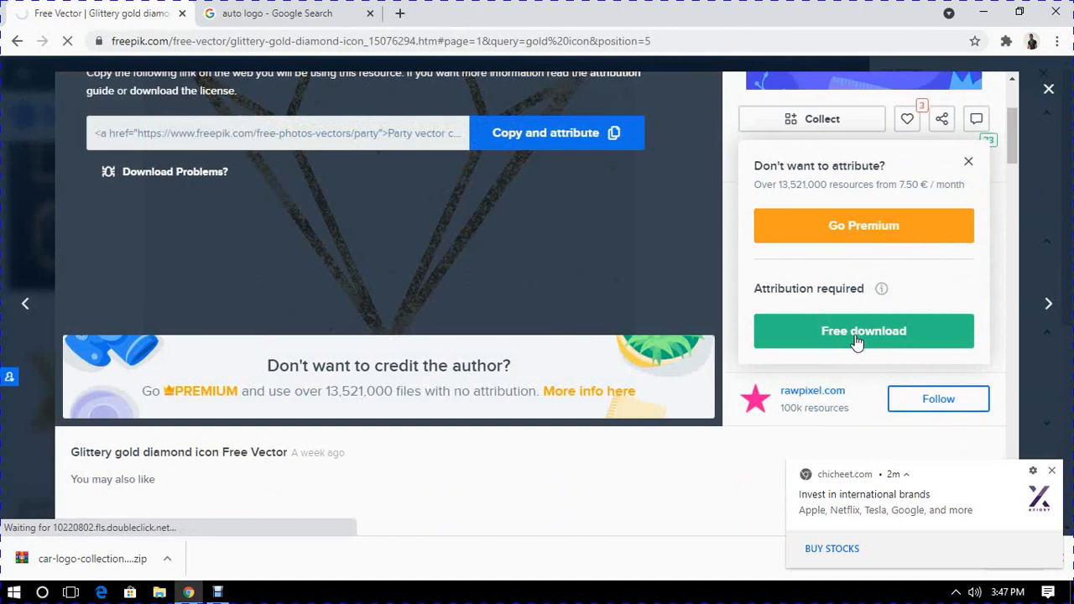
pyautogui.click(578, 144)
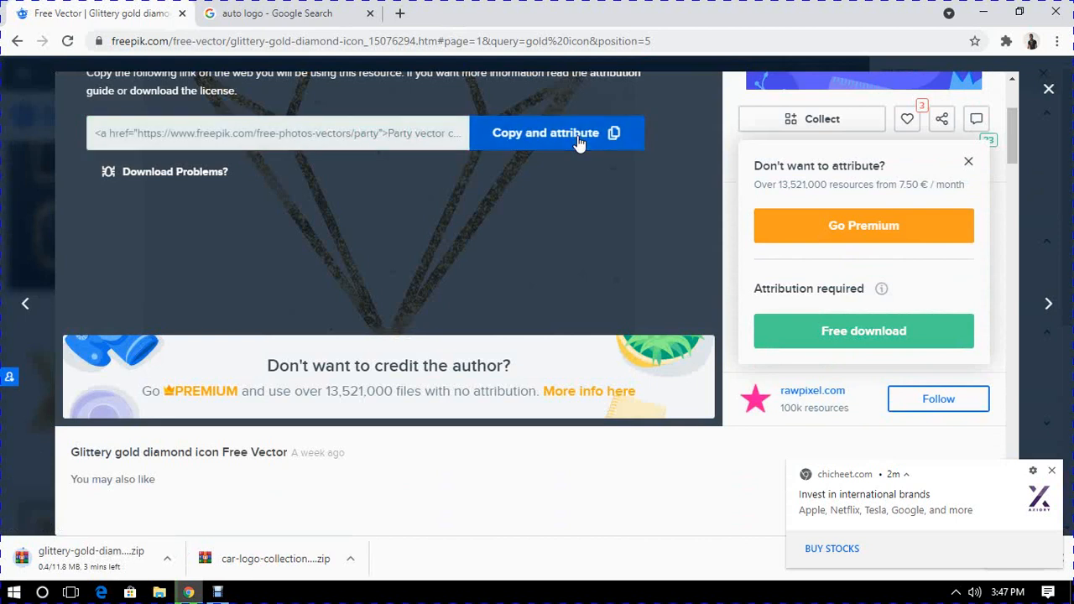
# - Open the downloaded car-logo-collection zip archive
pyautogui.click(351, 558)
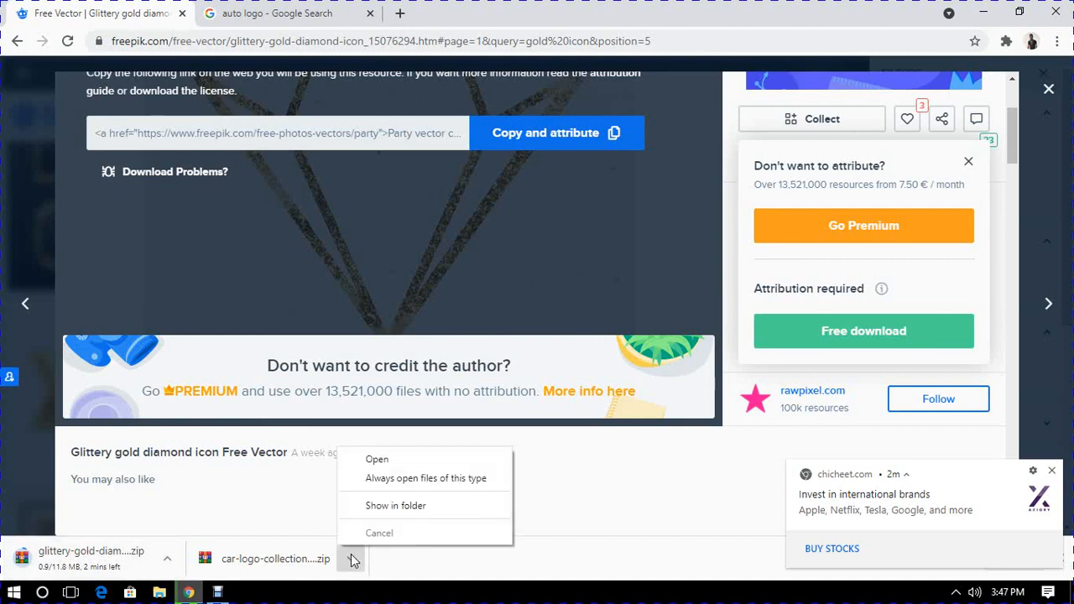
pyautogui.click(377, 460)
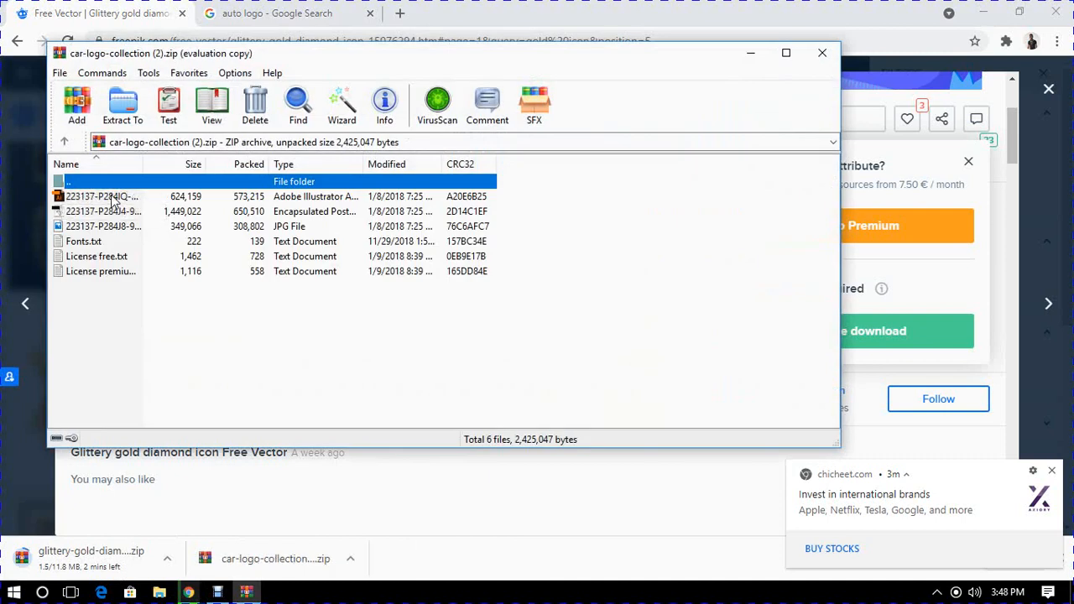
# - Open the archive's Adobe Illustrator file in Illustrator, accepting the substituted fonts
pyautogui.click(113, 198)
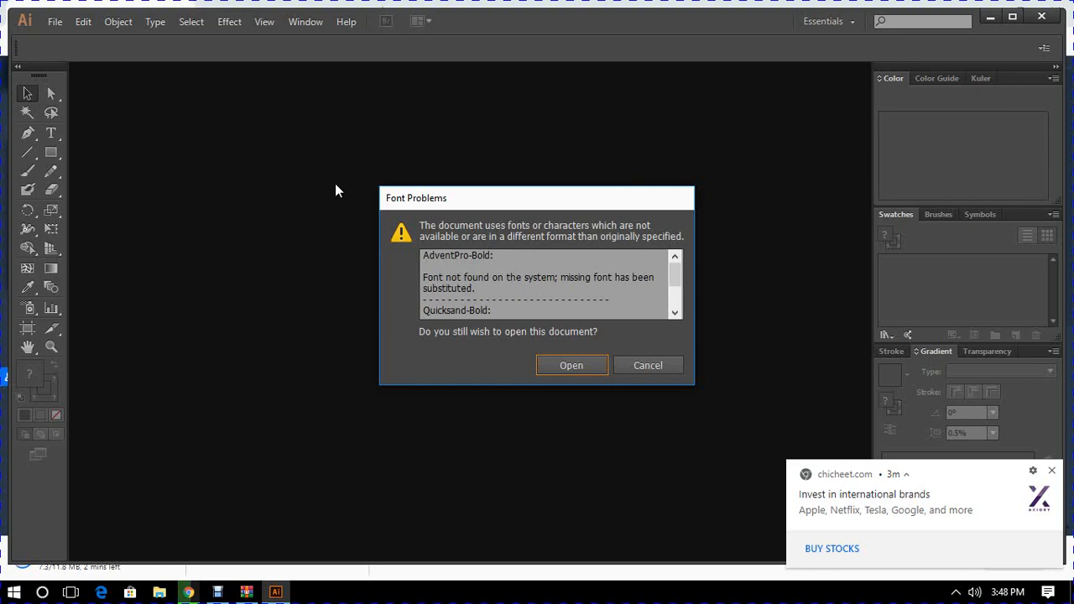
pyautogui.click(558, 365)
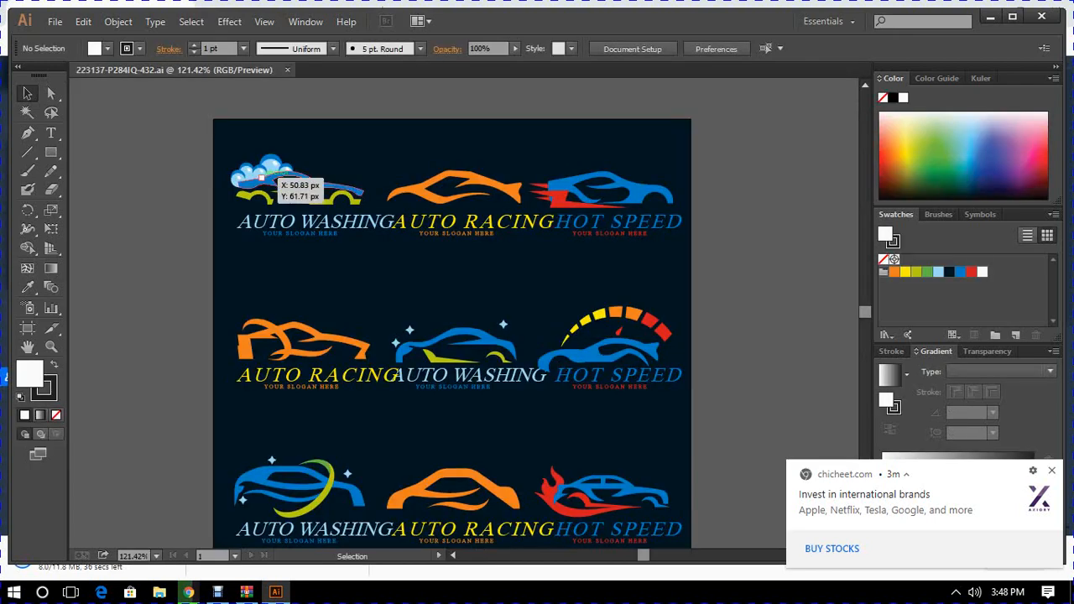
pyautogui.click(255, 174)
pyautogui.click(610, 203)
pyautogui.click(625, 330)
pyautogui.click(506, 346)
pyautogui.click(510, 426)
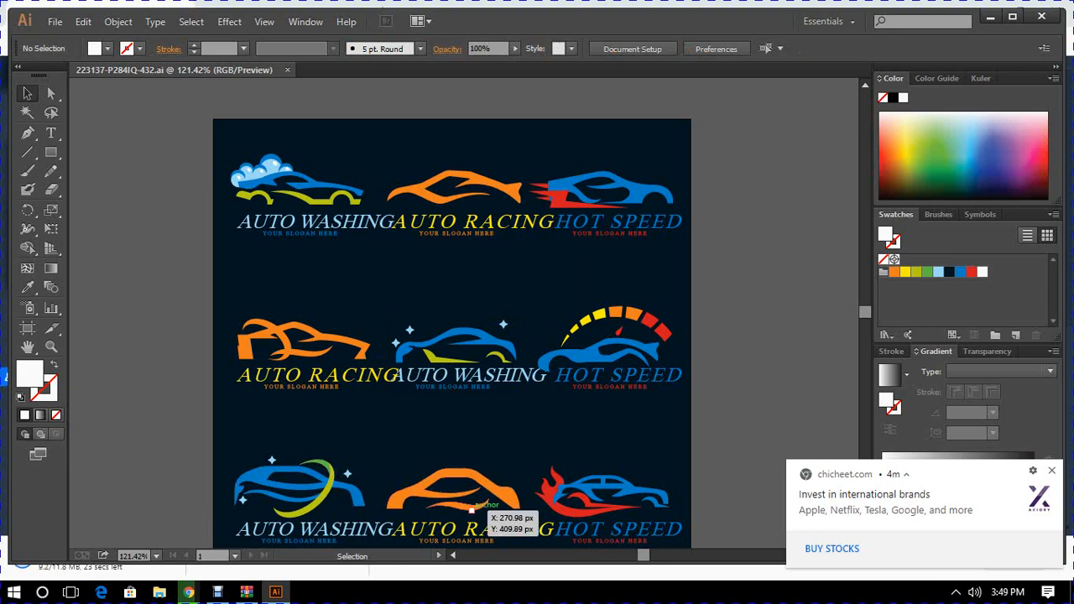
# - Create a new 1500 x 1200 px document named "stevegold AUTO"
pyautogui.click(55, 22)
pyautogui.click(77, 42)
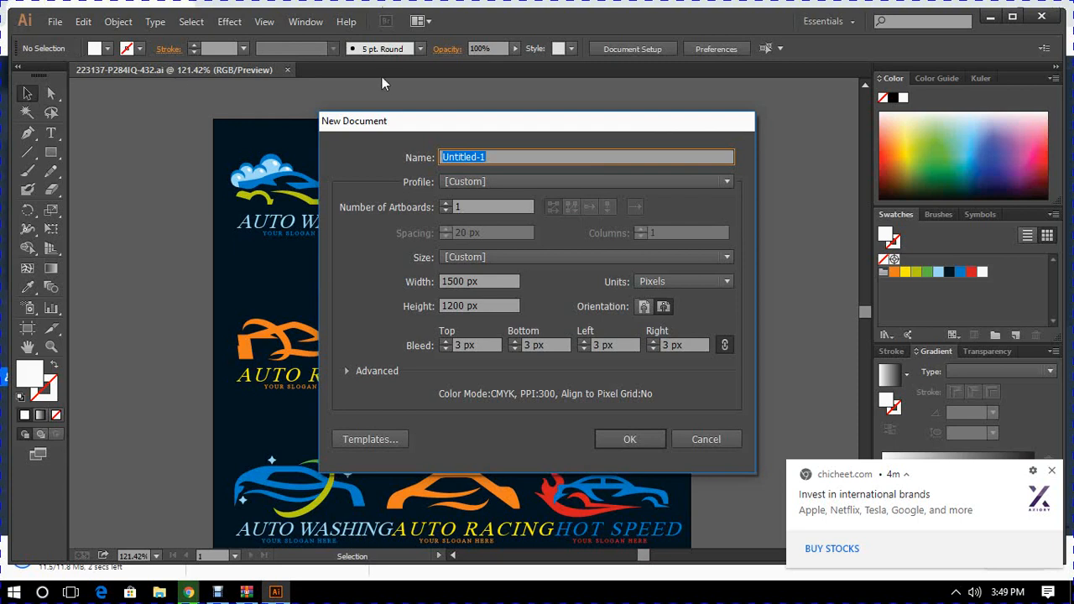
pyautogui.write('stevegold')
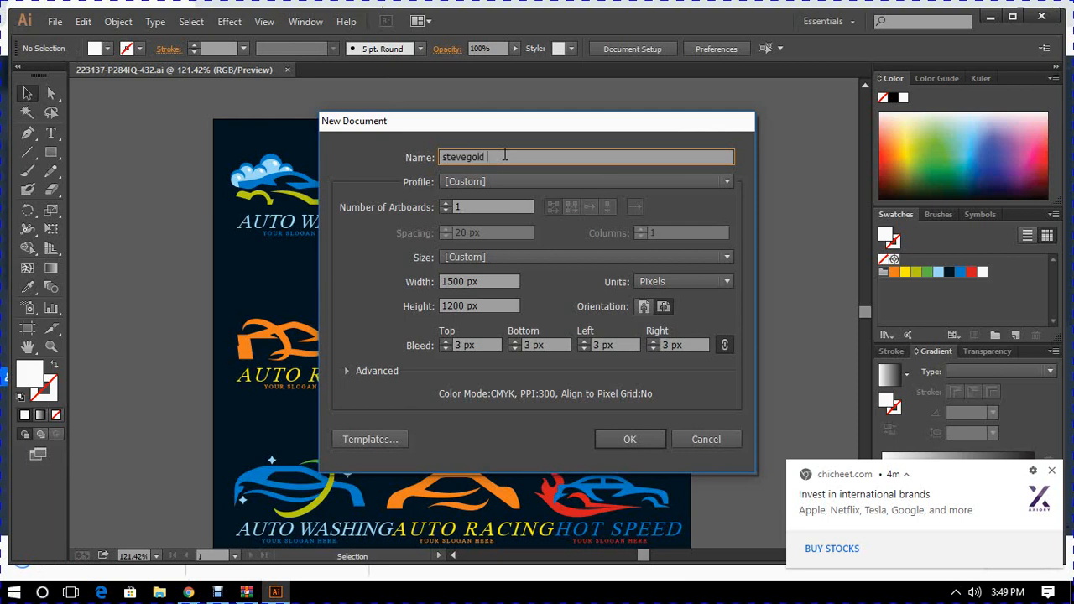
pyautogui.write(' UTO')
pyautogui.click(488, 157)
pyautogui.write('A')
pyautogui.click(625, 441)
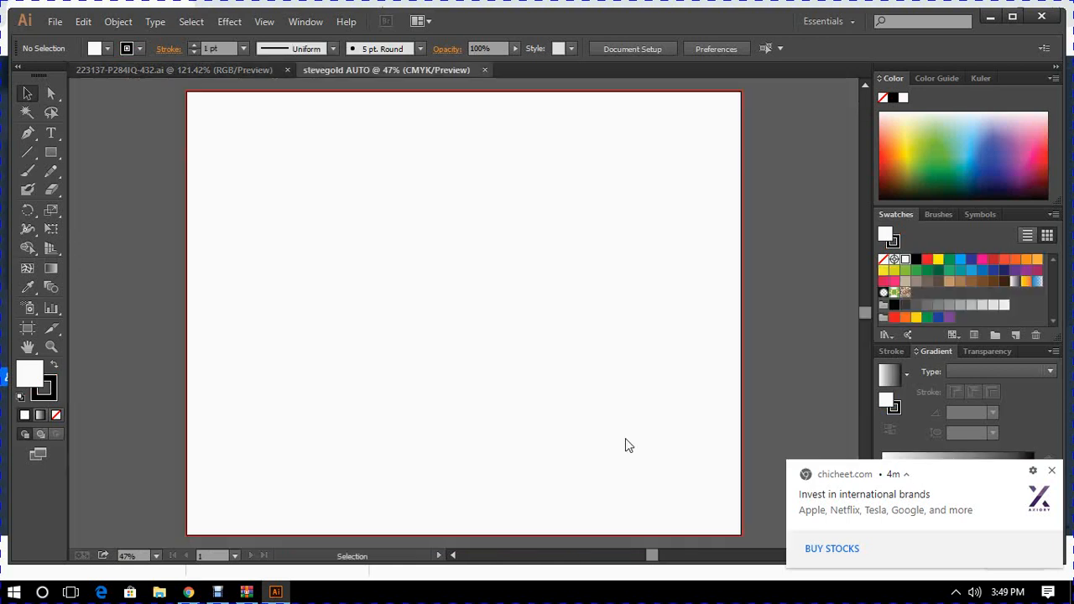
# - Copy the HOT SPEED logo with the speedometer arc from the logo collection into the stevegold AUTO document
pyautogui.click(219, 69)
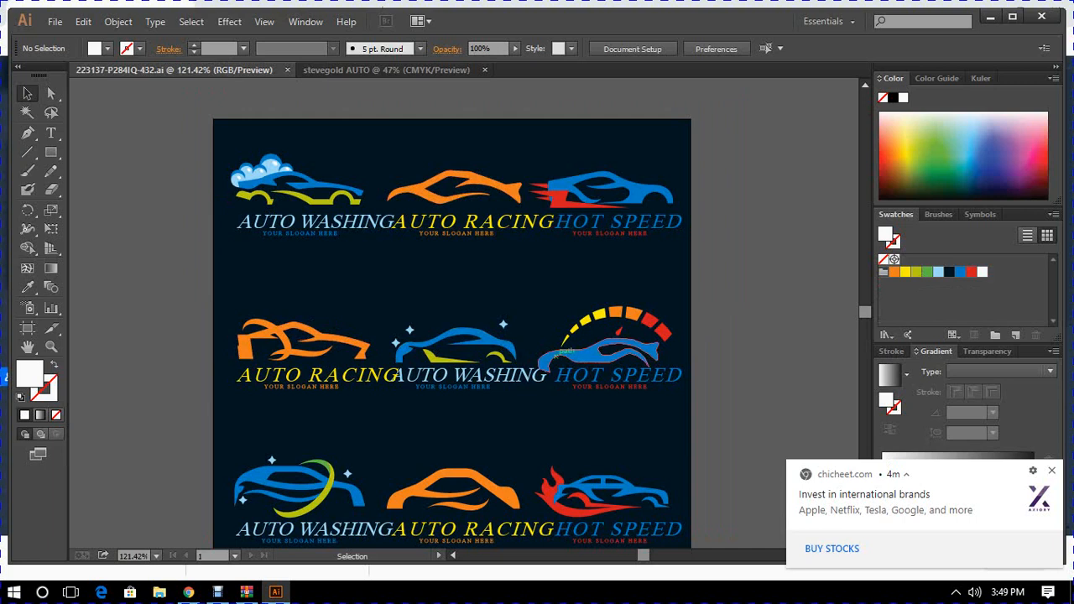
pyautogui.click(603, 356)
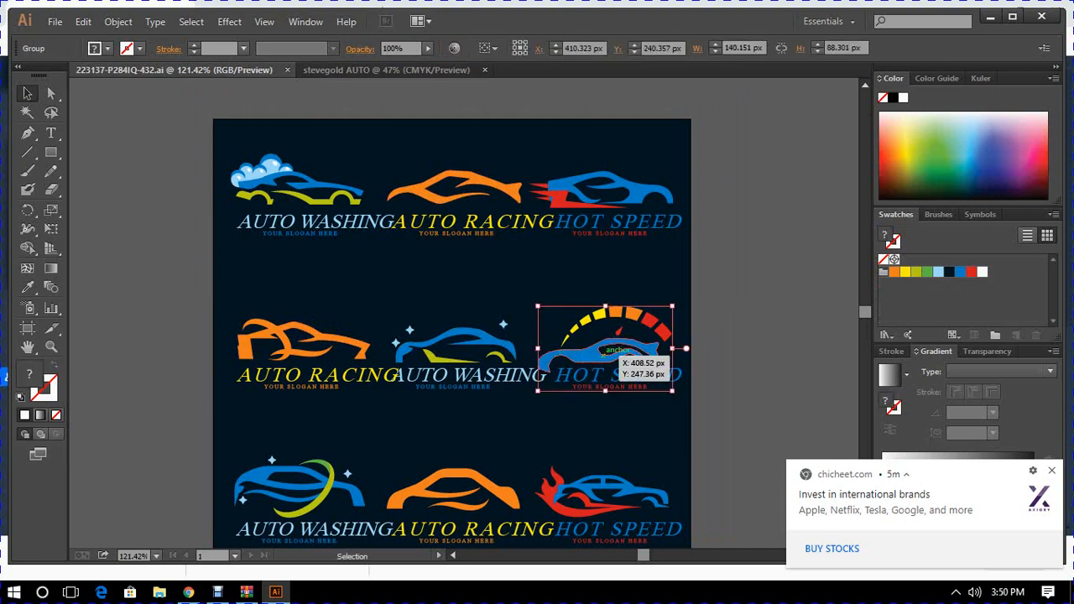
pyautogui.click(346, 68)
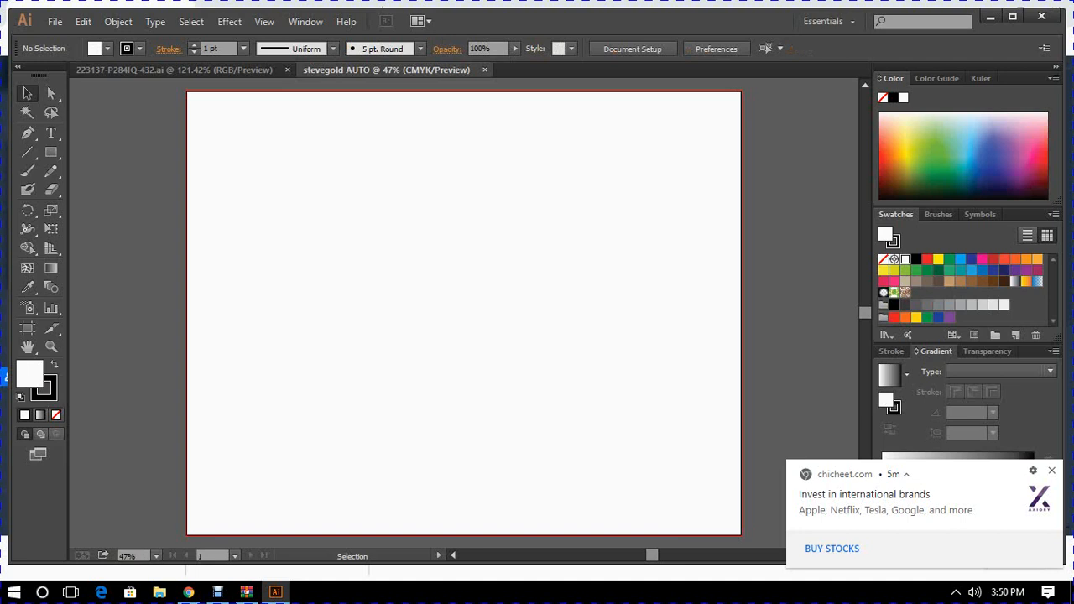
pyautogui.hotkey('ctrl', 'v')
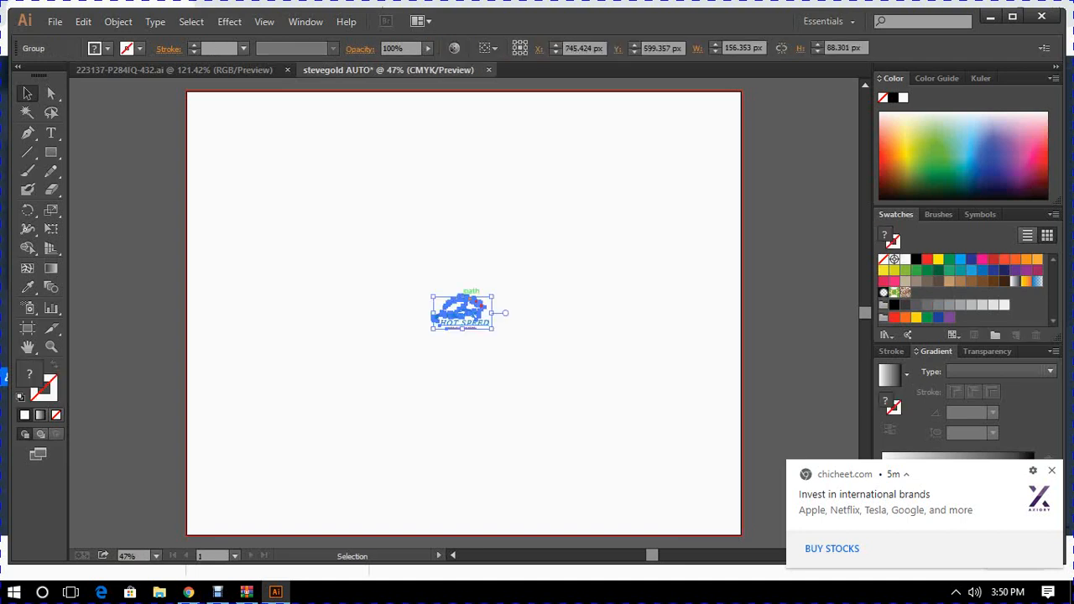
# - Enlarge the pasted logo to about 1250 x 501 px and move it to the upper part of the artboard
pyautogui.moveTo(493, 295); pyautogui.dragTo(725, 185)
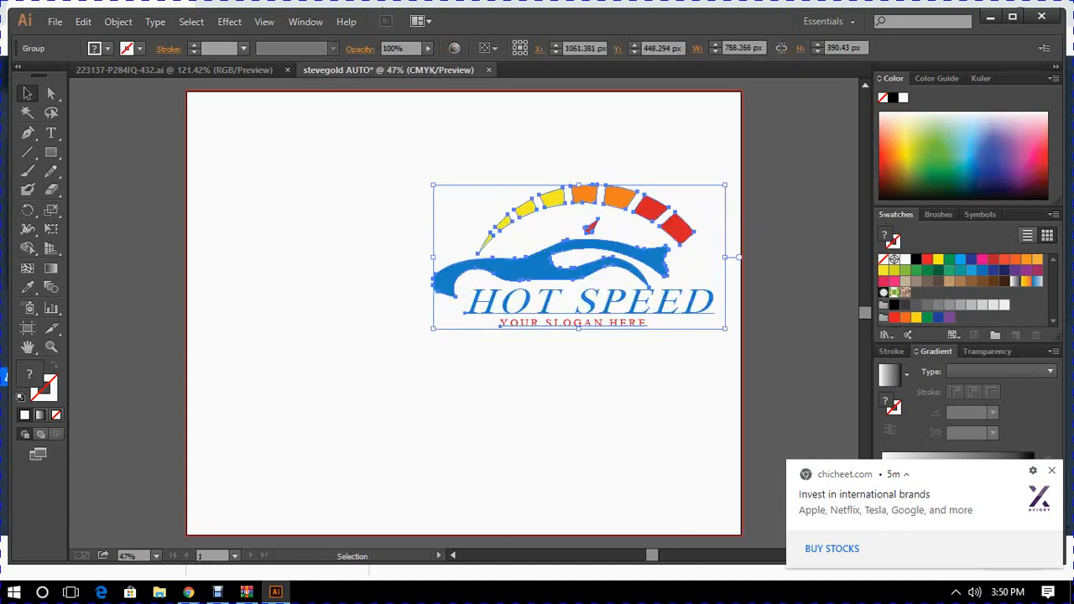
pyautogui.moveTo(432, 184); pyautogui.dragTo(267, 141)
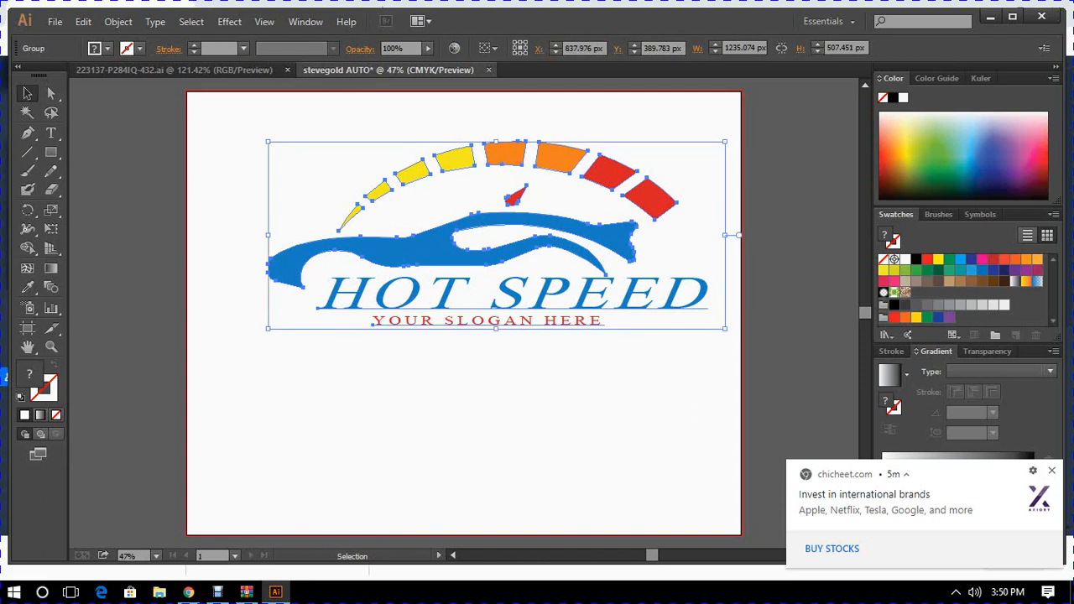
pyautogui.moveTo(267, 141); pyautogui.dragTo(245, 130)
pyautogui.moveTo(263, 136); pyautogui.dragTo(264, 144)
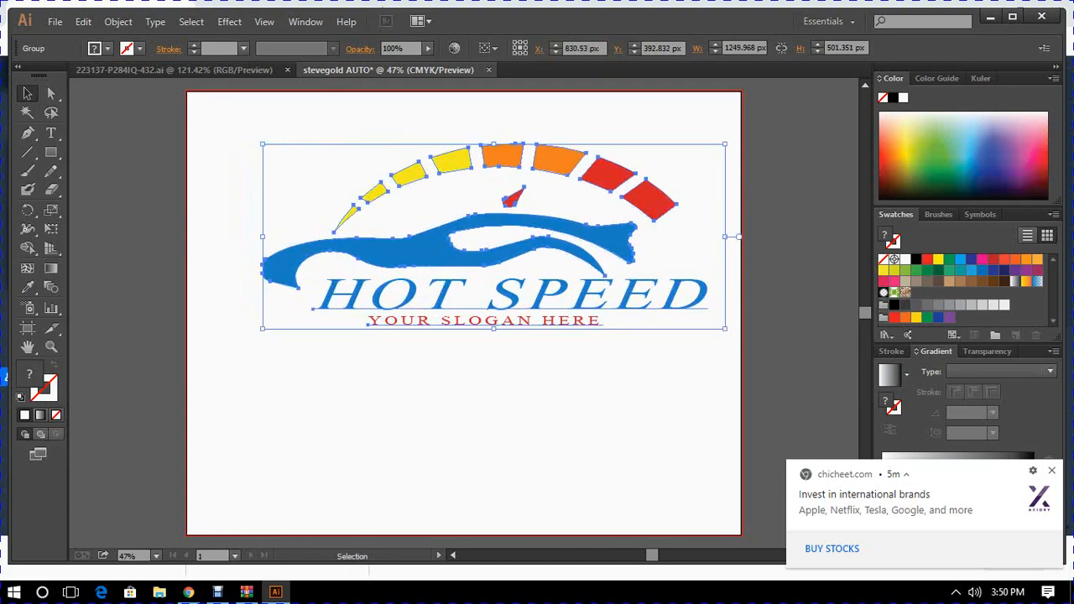
pyautogui.hotkey('ctrl', 'shift', 'a')
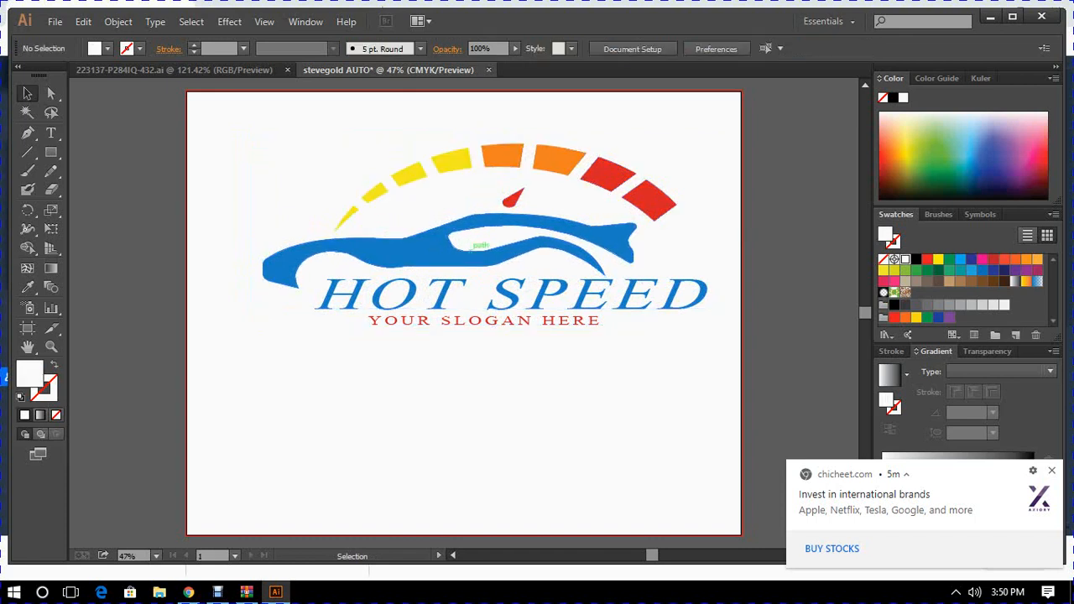
pyautogui.moveTo(472, 243); pyautogui.dragTo(420, 207)
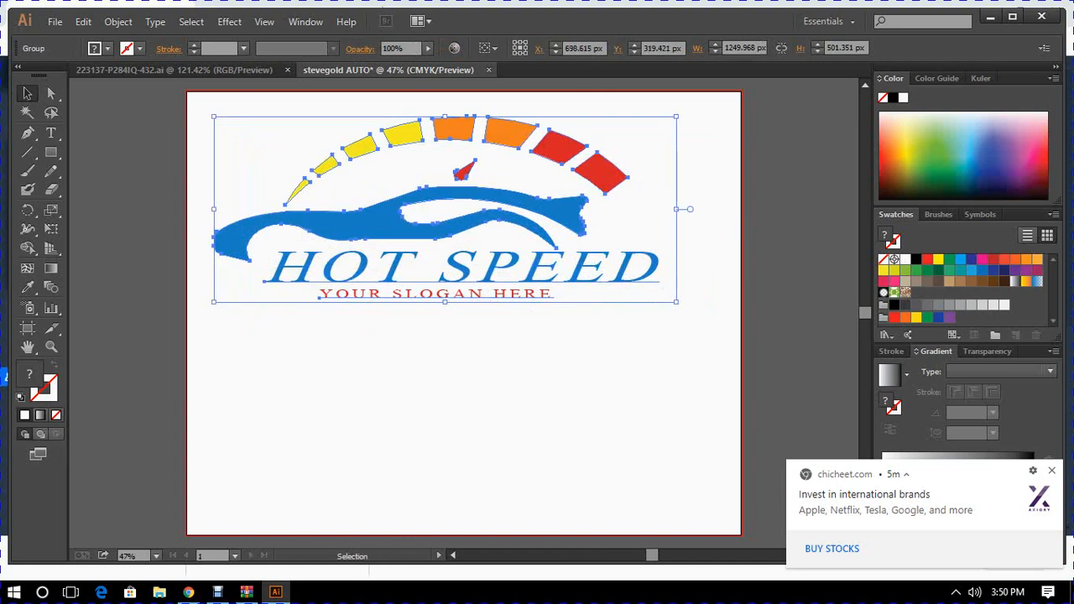
pyautogui.hotkey('ctrl', 'shift', 'a')
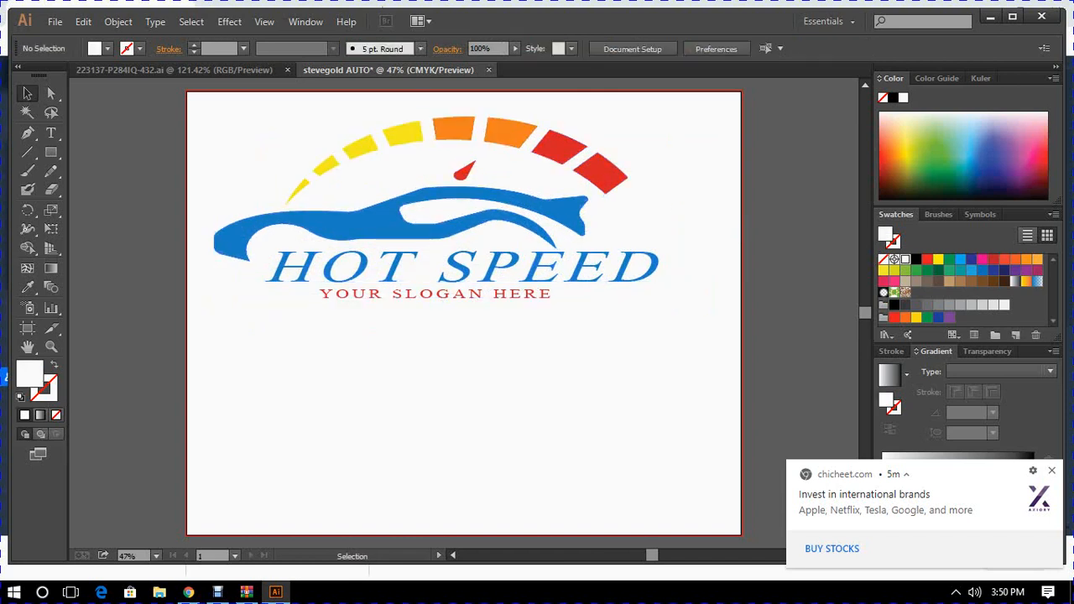
# - Draw a rectangle slightly larger than the whole artboard and fill it with black
pyautogui.click(52, 154)
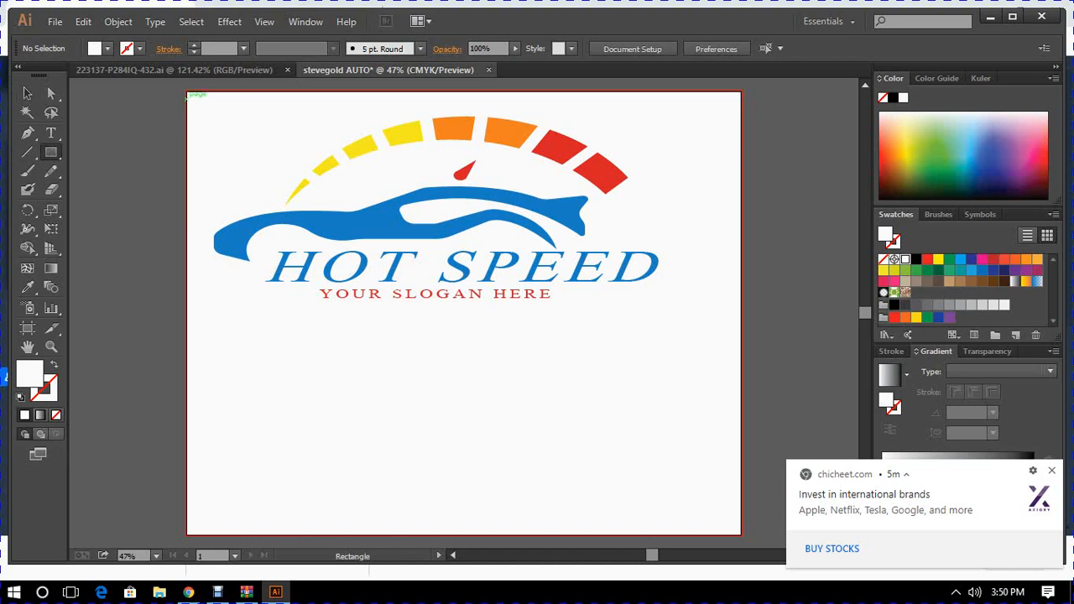
pyautogui.moveTo(180, 90); pyautogui.dragTo(745, 539)
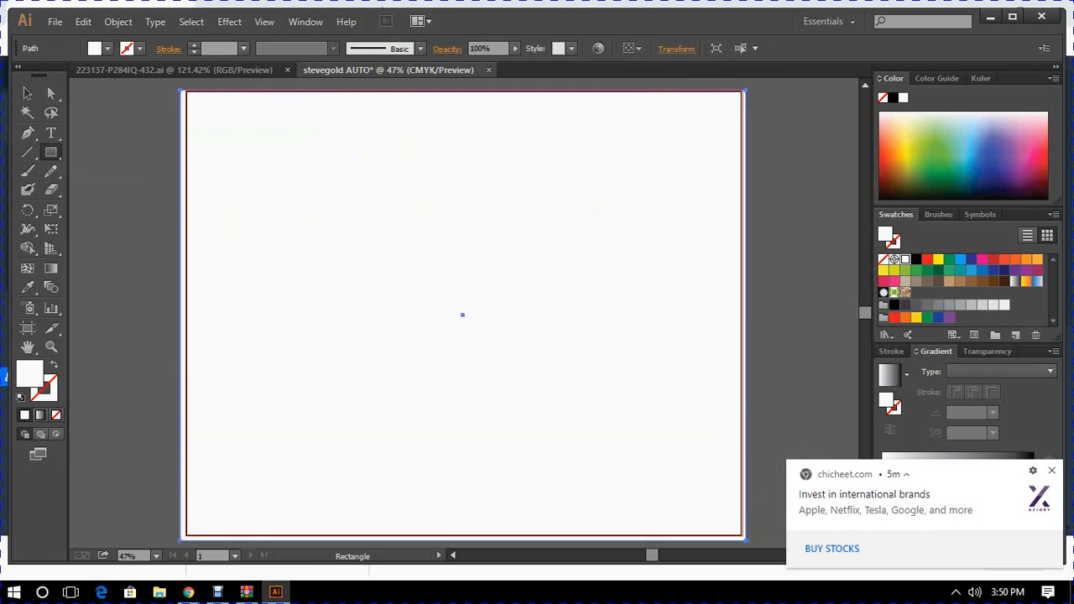
pyautogui.click(915, 259)
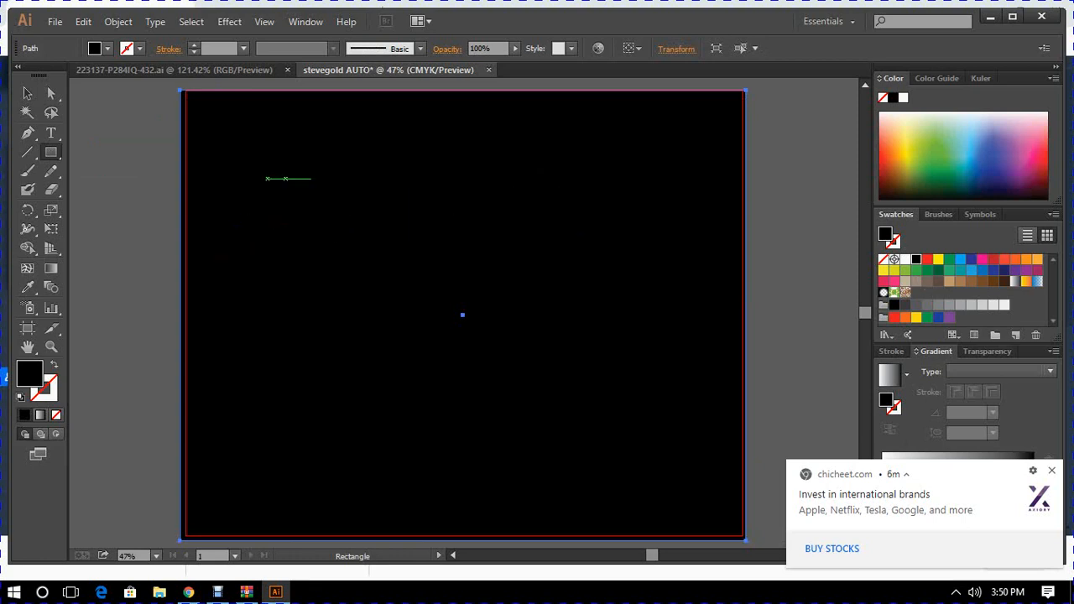
# - Send the black rectangle backward behind the car logo and deselect it
pyautogui.click(27, 93)
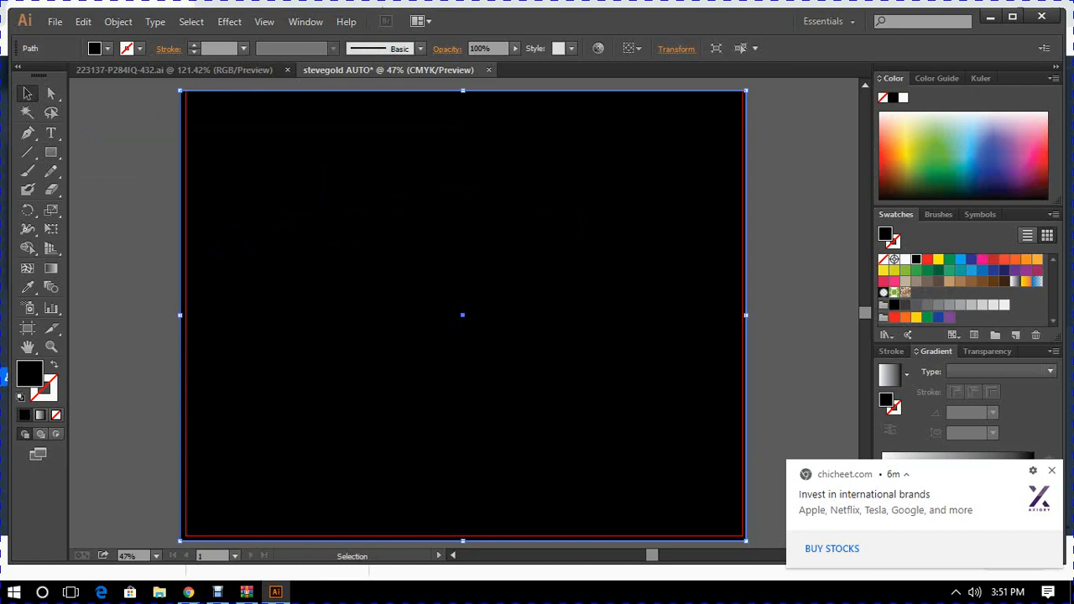
pyautogui.rightClick(404, 226)
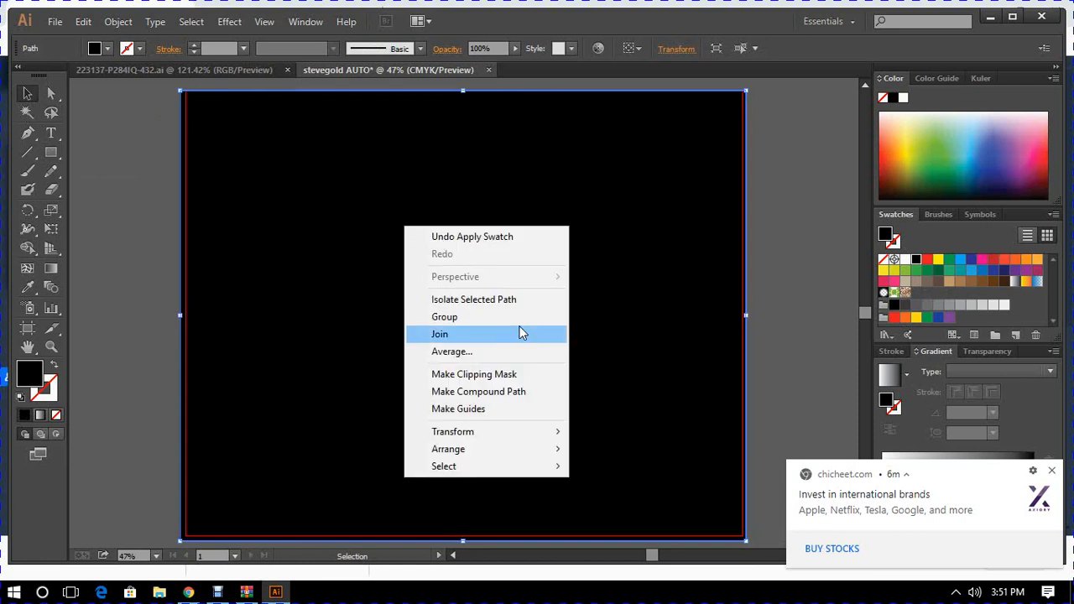
pyautogui.moveTo(551, 454)
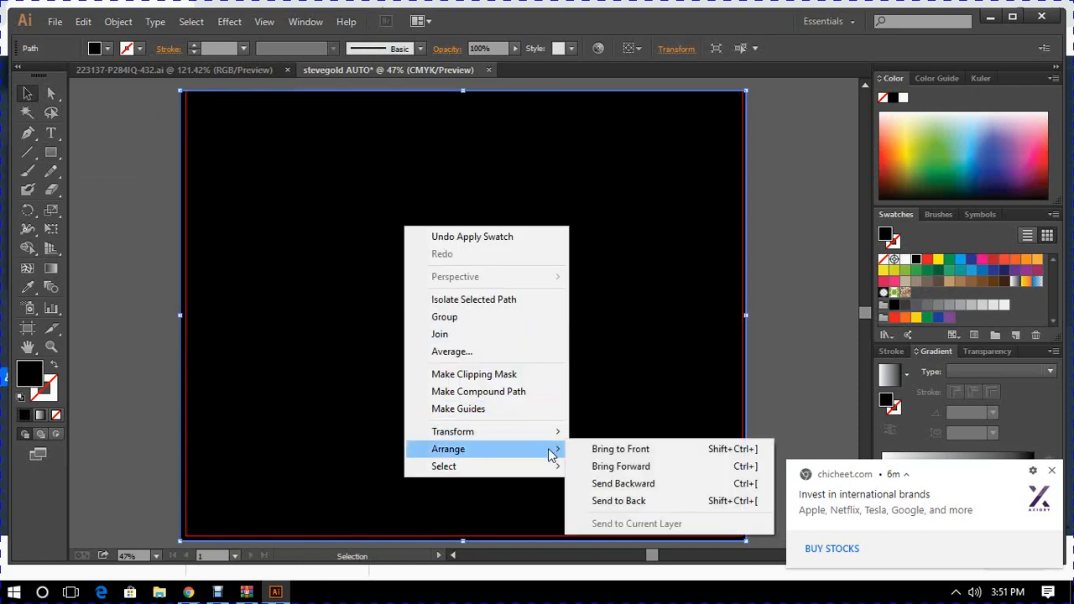
pyautogui.click(629, 484)
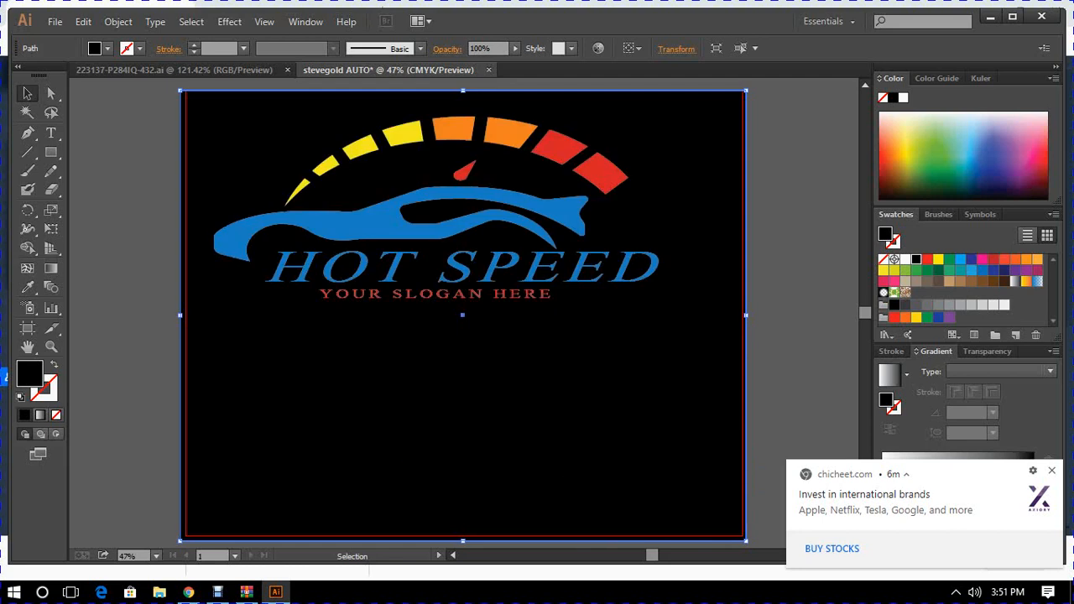
pyautogui.click(788, 353)
# - Ungroup the HOT SPEED car logo and clear the selection
pyautogui.click(550, 268)
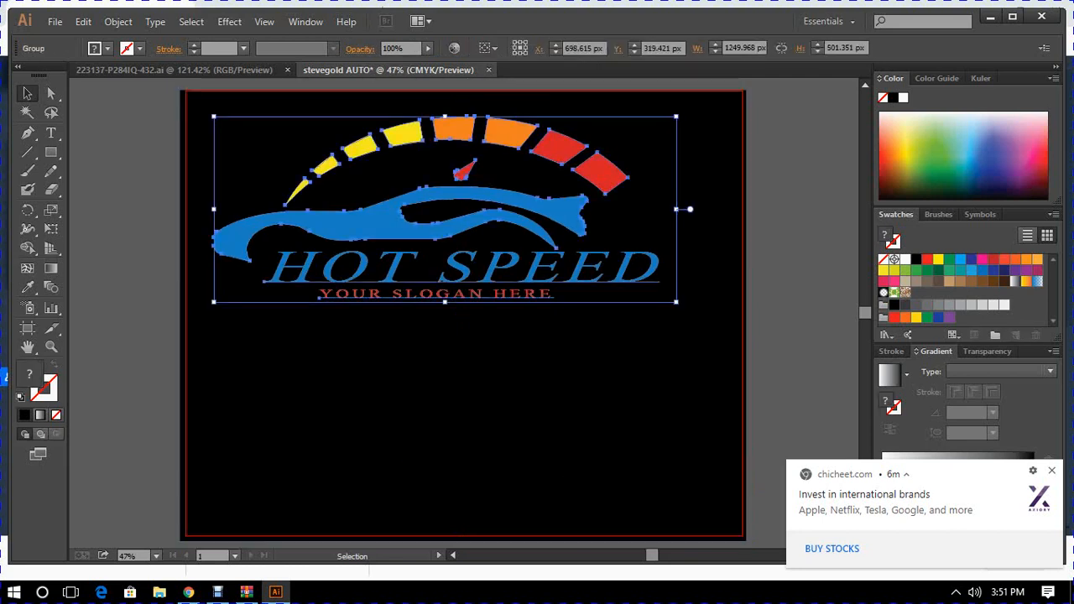
pyautogui.rightClick(494, 266)
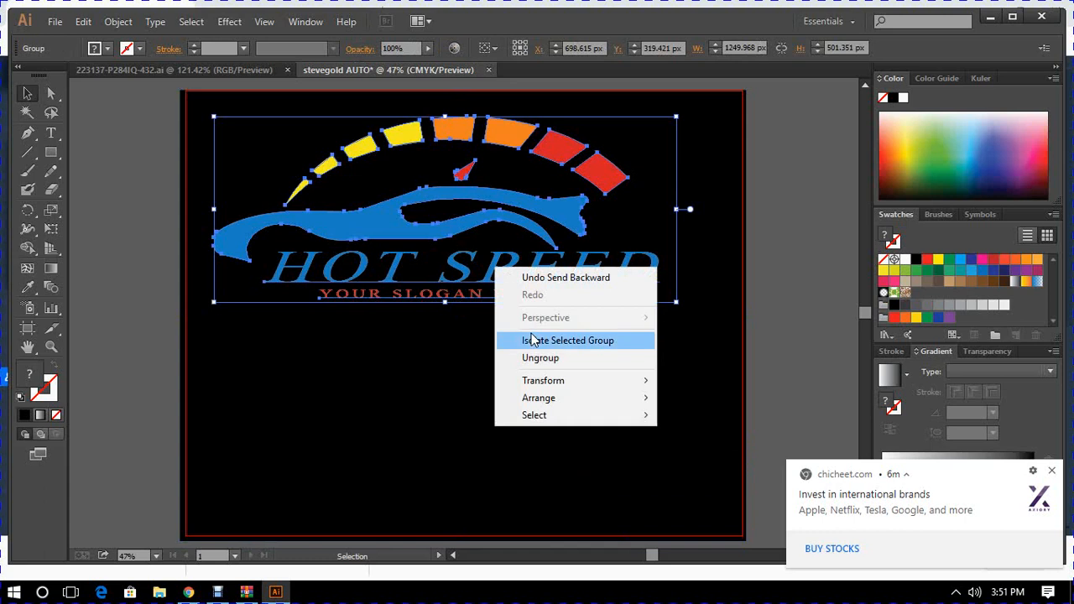
pyautogui.click(539, 358)
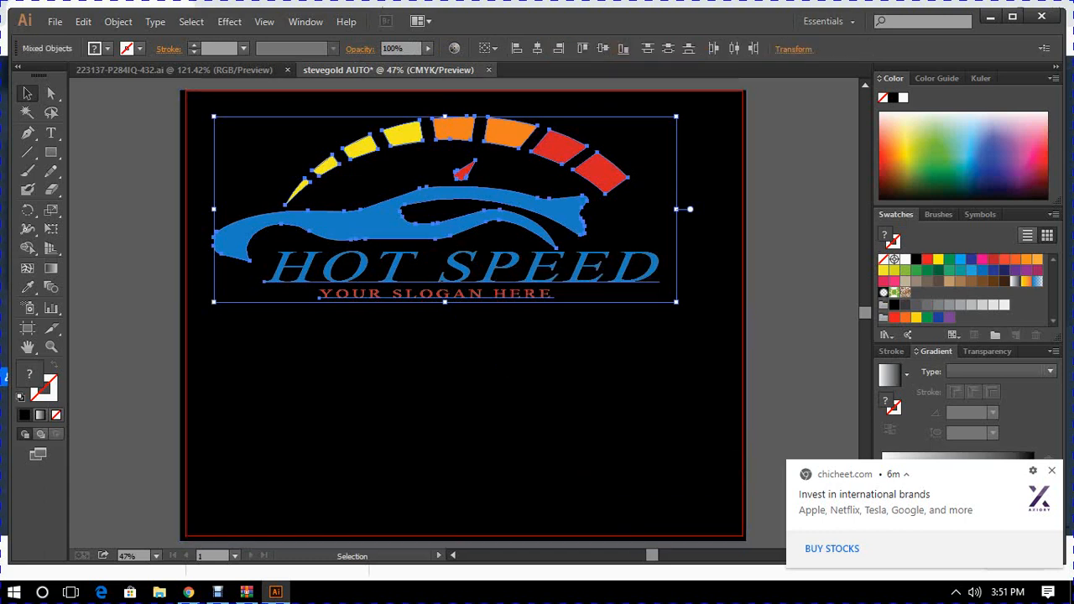
pyautogui.click(137, 208)
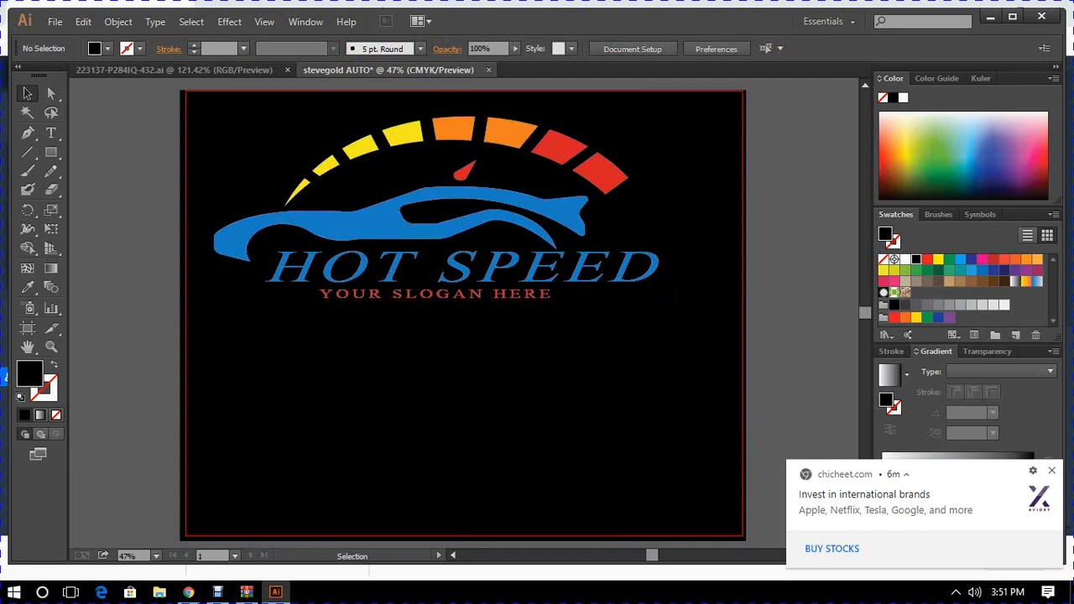
# - Replace the HOT SPEED text under the car with "STEVEGOLD AUTO"
pyautogui.click(51, 134)
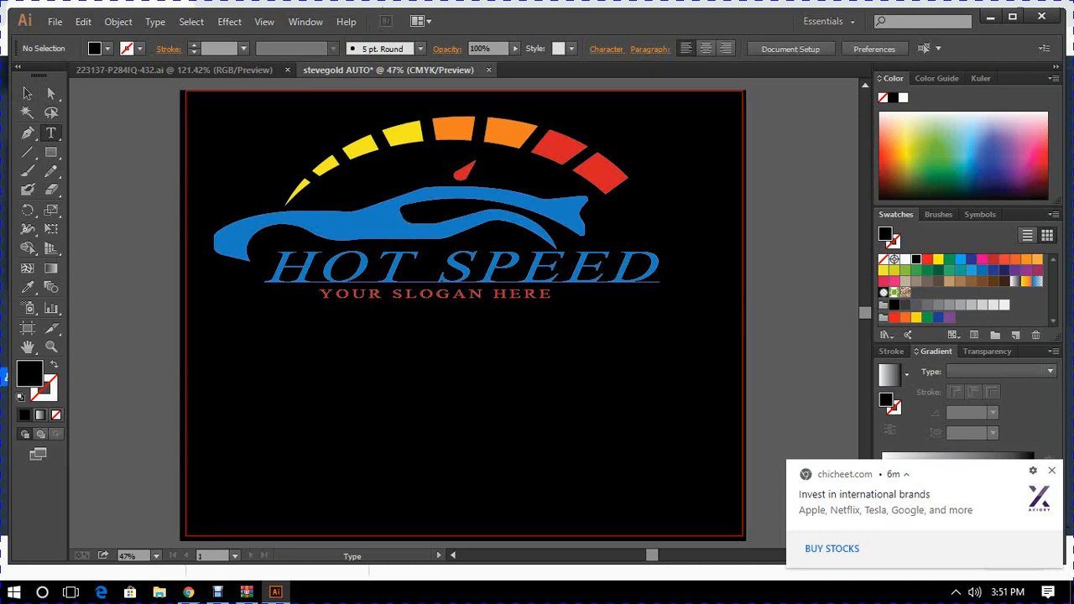
pyautogui.click(660, 270)
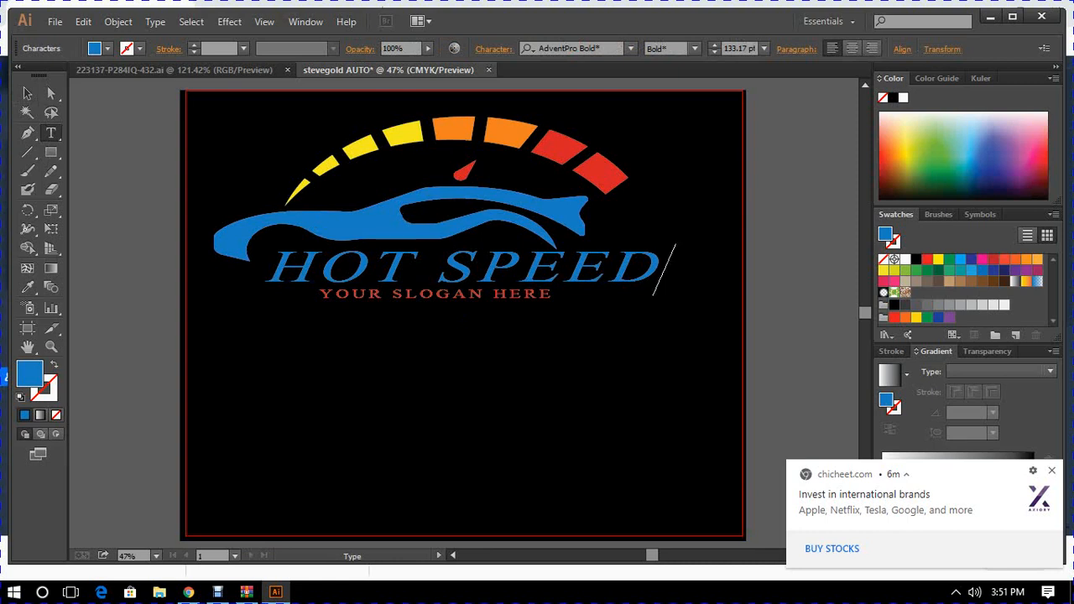
pyautogui.press('BackSpace')
pyautogui.press('BackSpace')
pyautogui.press('BackSpace')
pyautogui.press('BackSpace')
pyautogui.press('BackSpace')
pyautogui.press('BackSpace')
pyautogui.press('BackSpace')
pyautogui.press('BackSpace')
pyautogui.press('BackSpace')
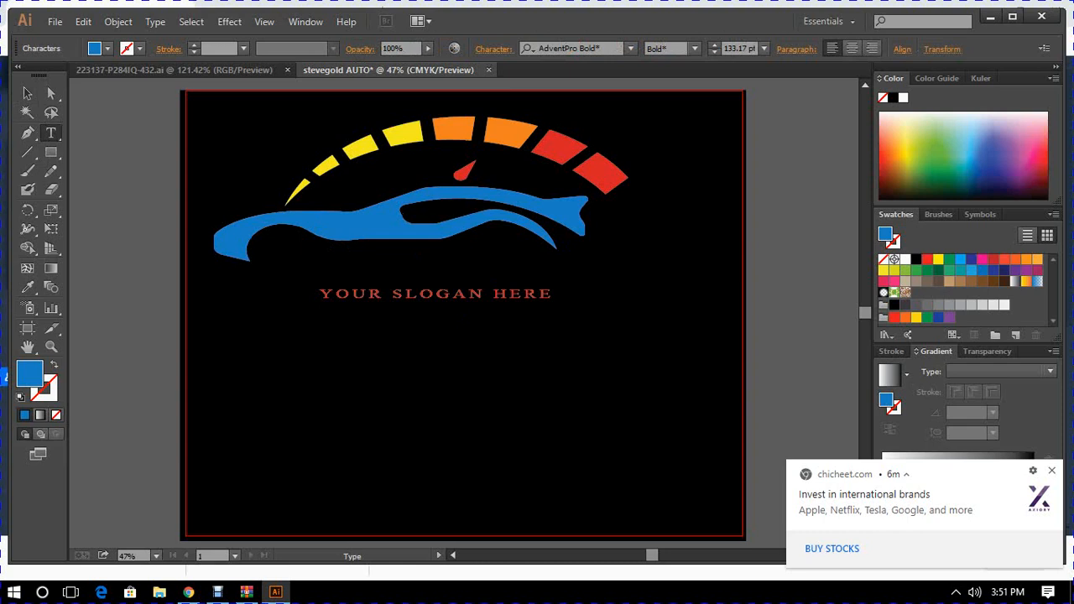
pyautogui.write('STE')
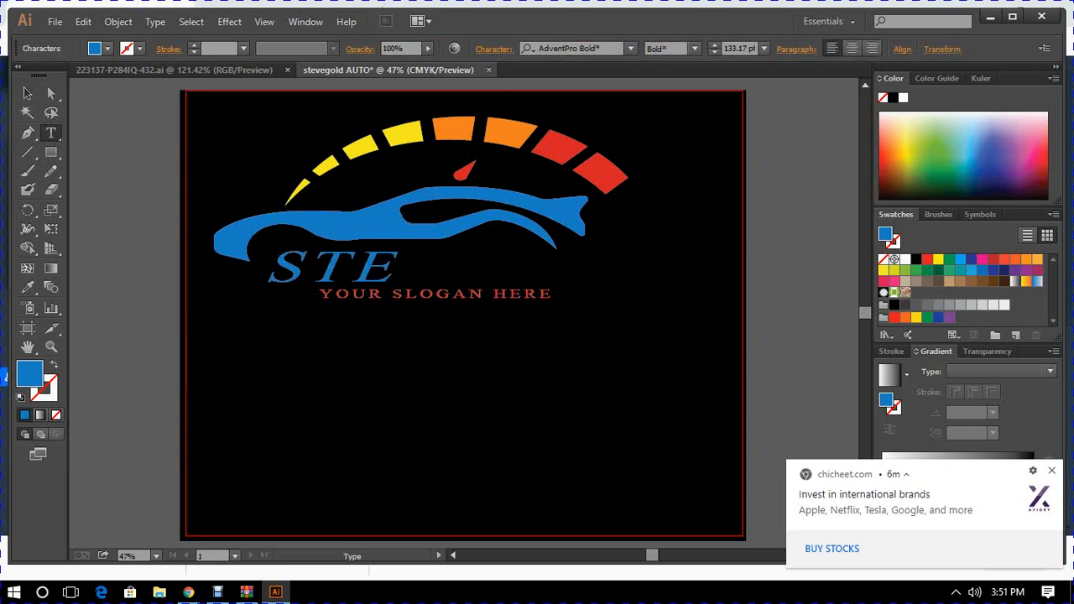
pyautogui.write('VEG')
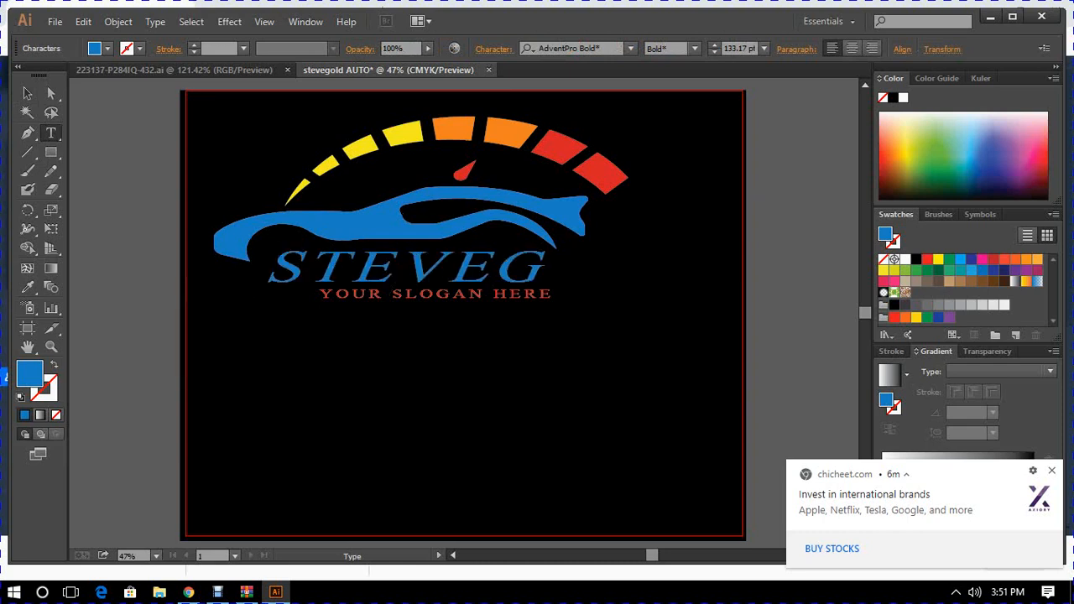
pyautogui.write('OLD AUTO')
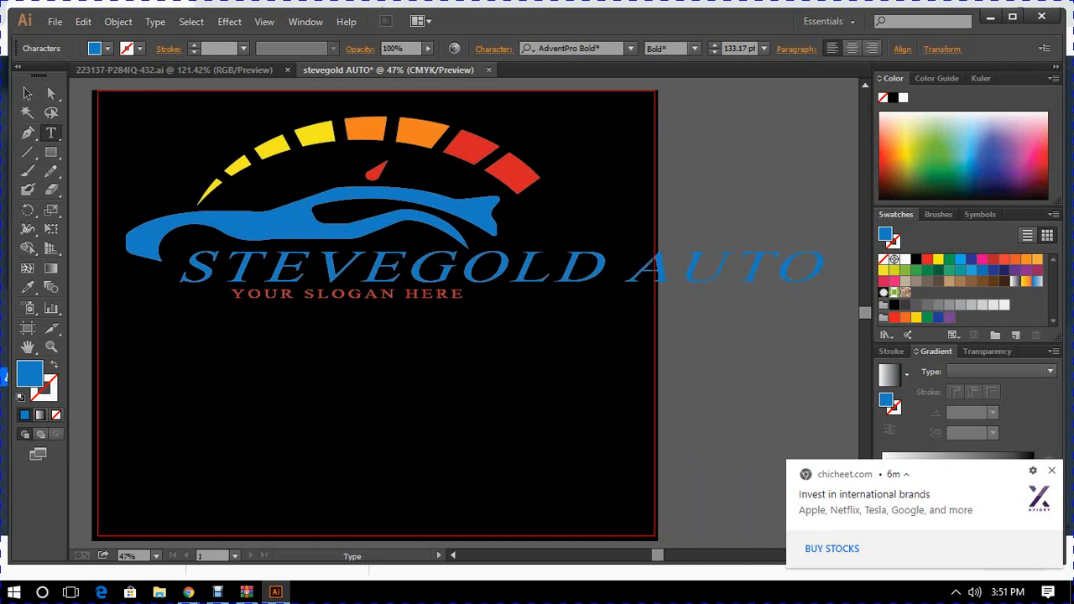
# - Set the STEVEGOLD AUTO text size to 60 pt and move the text up against the underside of the car
pyautogui.click(27, 93)
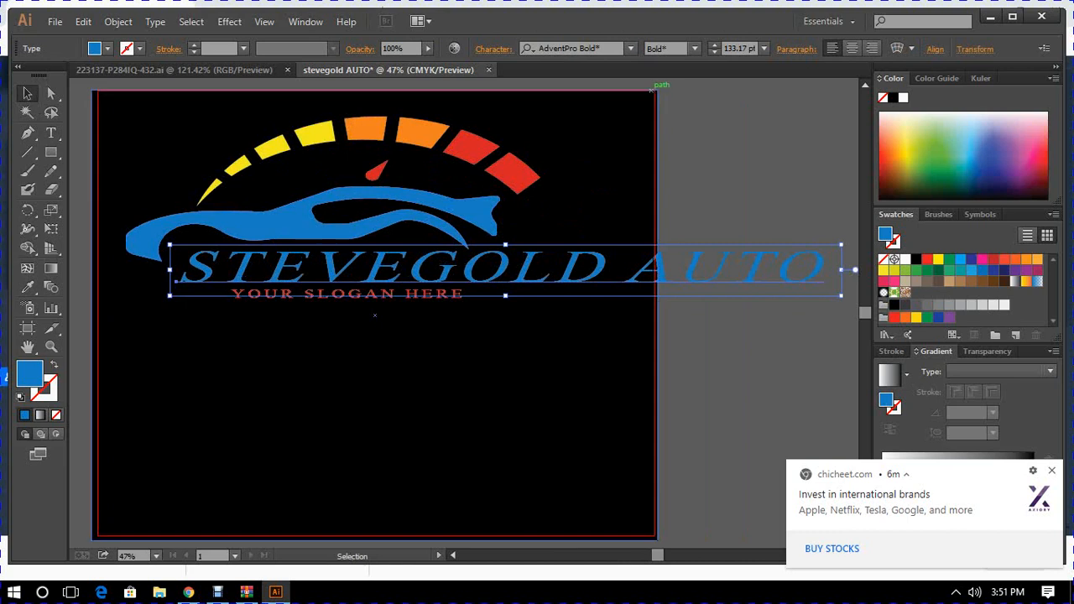
pyautogui.click(763, 48)
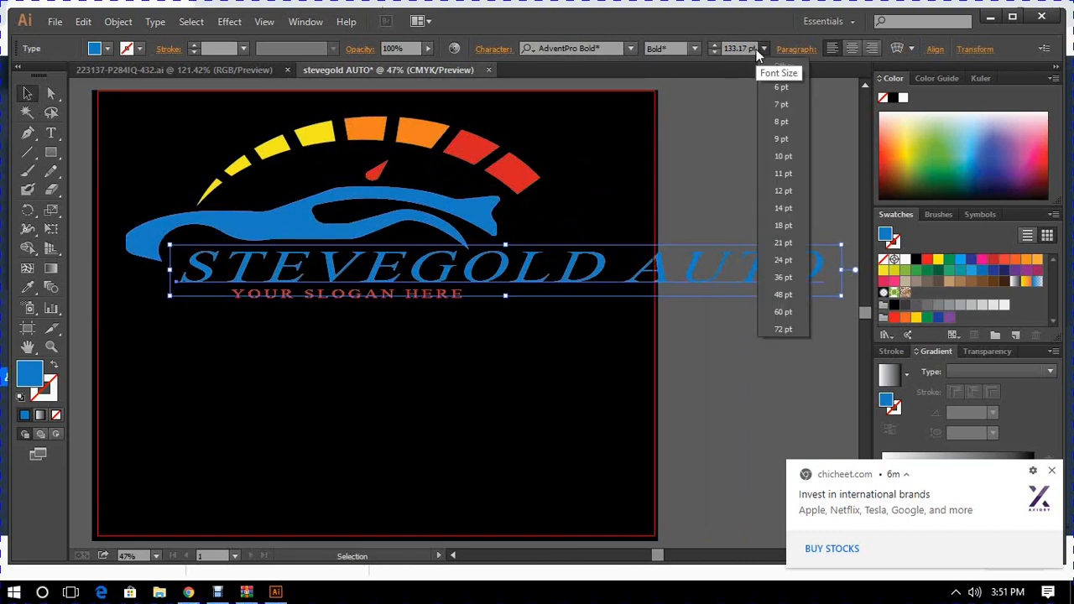
pyautogui.click(783, 311)
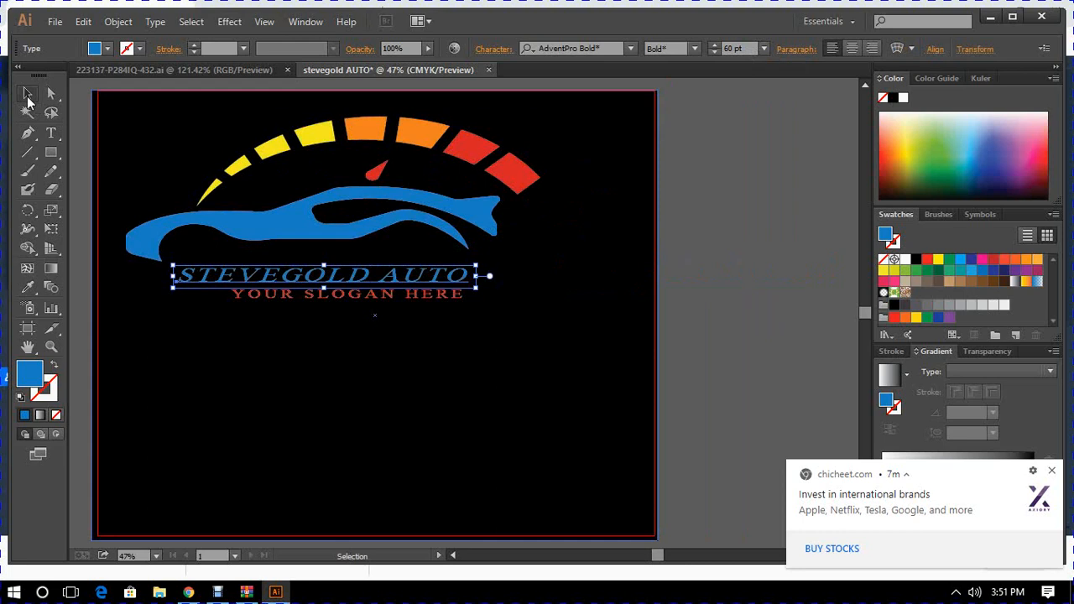
pyautogui.moveTo(306, 275); pyautogui.dragTo(293, 253)
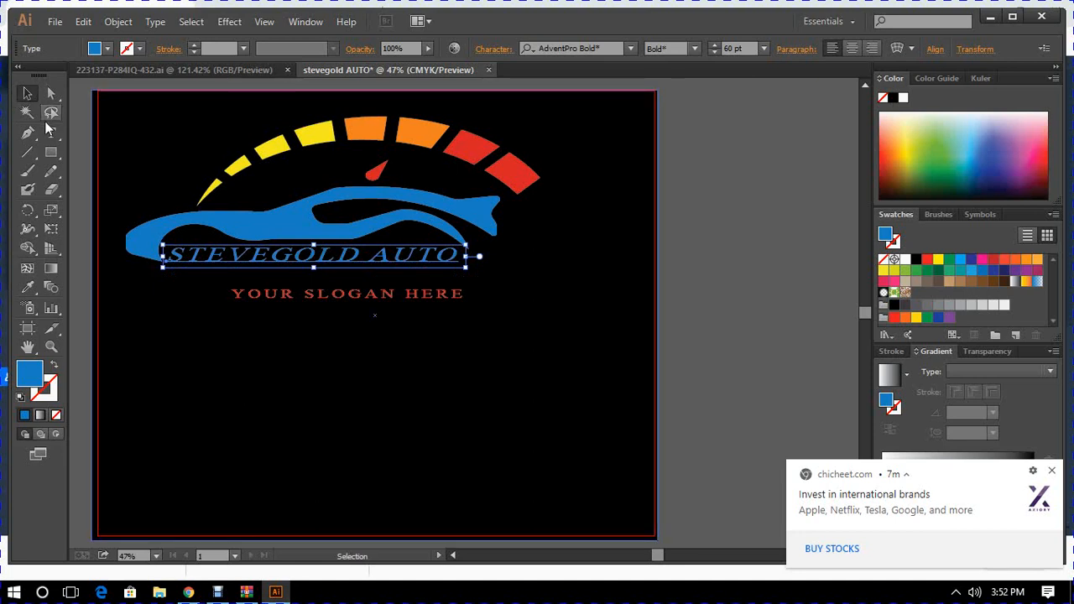
# - Replace the YOUR SLOGAN HERE text with "SMOOTH DRIVING EXPERIENCE"
pyautogui.click(52, 134)
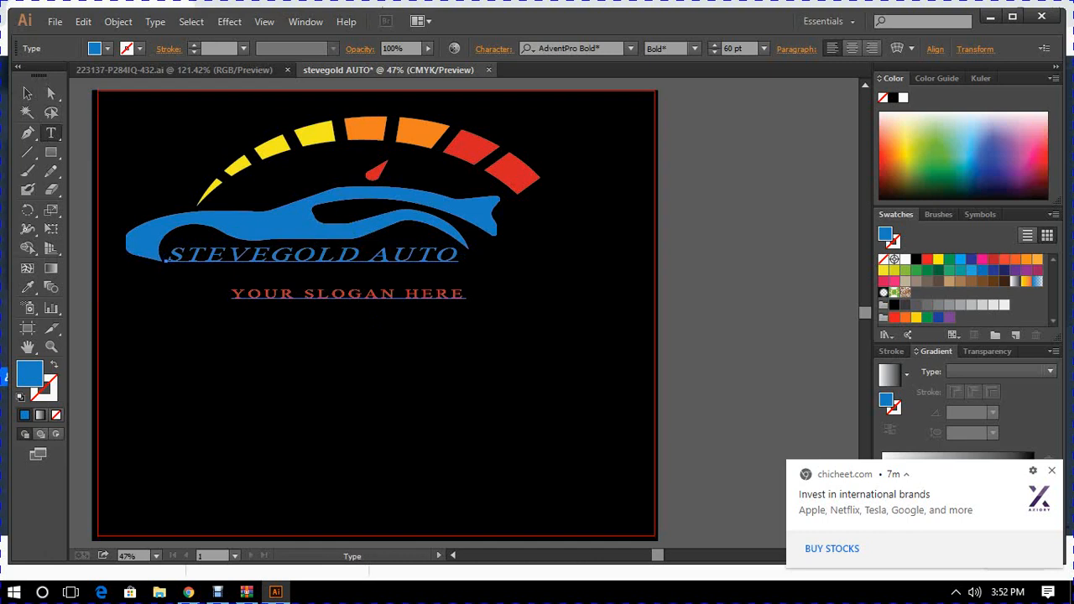
pyautogui.click(467, 294)
pyautogui.press('BackSpace')
pyautogui.press('BackSpace')
pyautogui.press('BackSpace')
pyautogui.press('BackSpace')
pyautogui.press('BackSpace')
pyautogui.press('BackSpace')
pyautogui.press('BackSpace')
pyautogui.press('BackSpace')
pyautogui.press('BackSpace')
pyautogui.press('BackSpace')
pyautogui.press('BackSpace')
pyautogui.press('BackSpace')
pyautogui.press('BackSpace')
pyautogui.press('BackSpace')
pyautogui.press('BackSpace')
pyautogui.press('BackSpace')
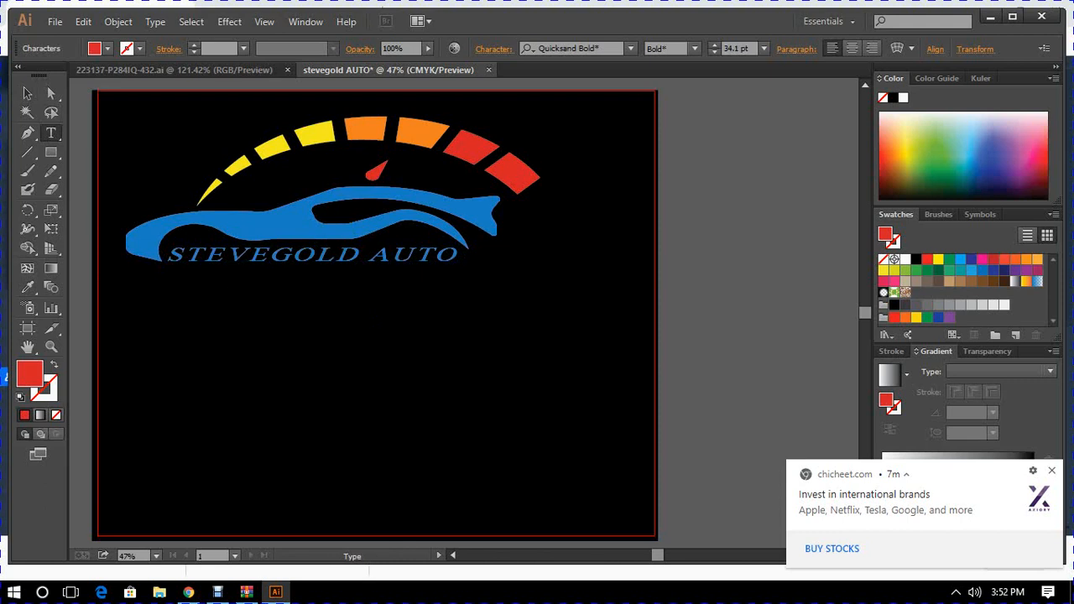
pyautogui.write('SMOOTH DE')
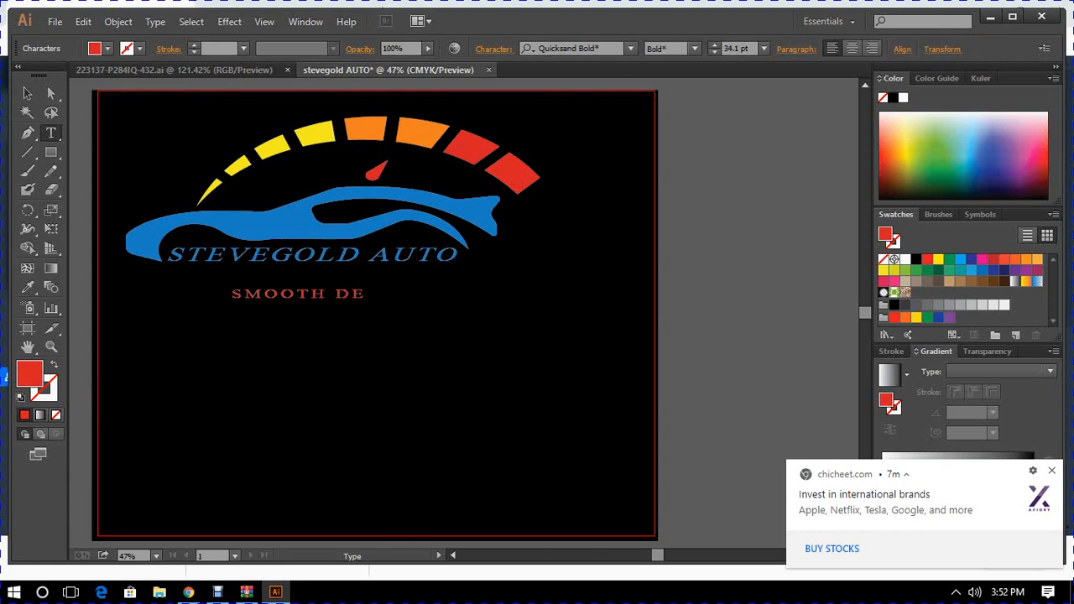
pyautogui.press('BackSpace')
pyautogui.write('RIVING EXPERI')
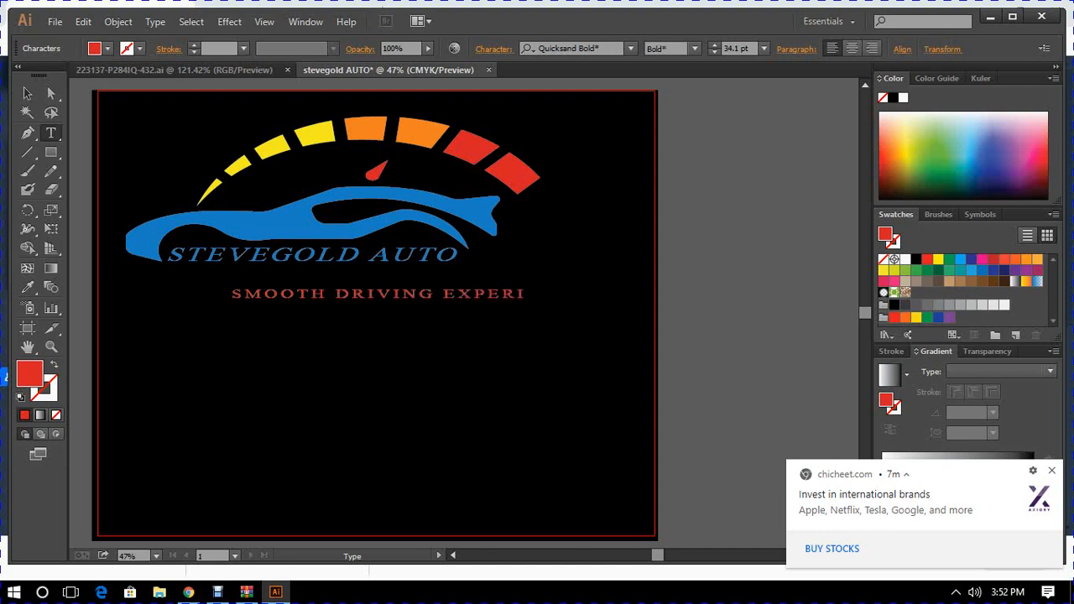
pyautogui.write('ENCE')
# - Move the slogan up and left beneath STEVEGOLD AUTO, and nudge the STEVEGOLD AUTO text slightly left
pyautogui.click(30, 95)
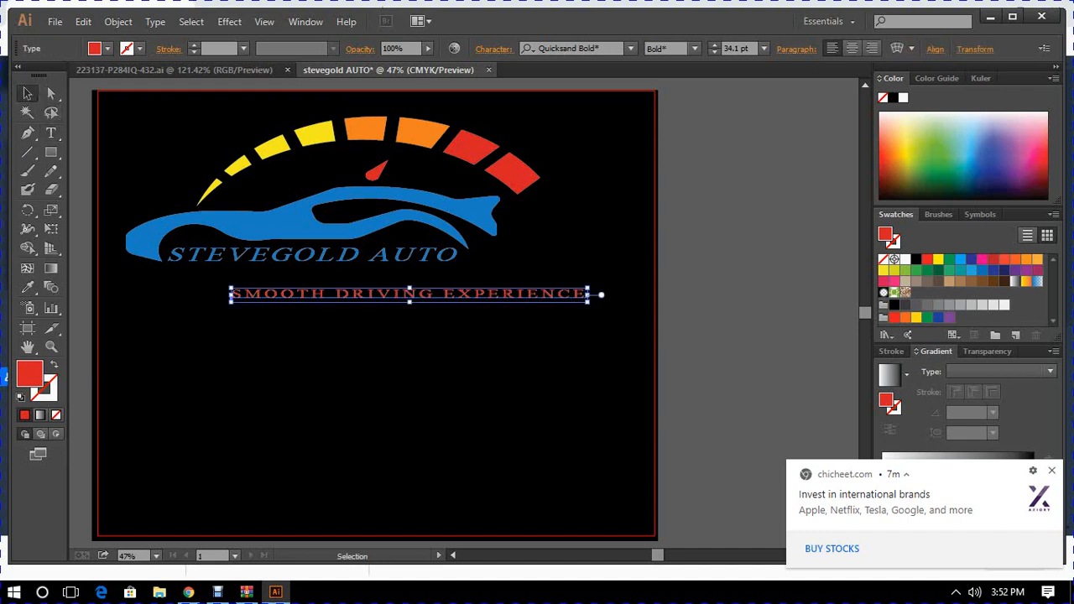
pyautogui.moveTo(424, 294); pyautogui.dragTo(370, 281)
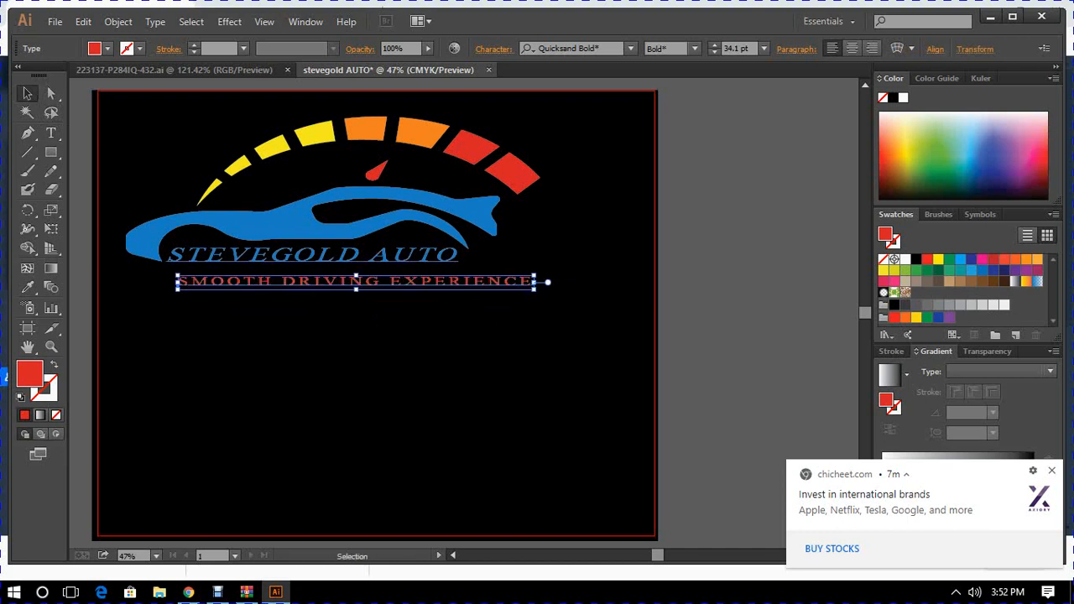
pyautogui.click(359, 256)
pyautogui.press('Left')
pyautogui.press('Left')
pyautogui.press('Left')
pyautogui.press('Left')
pyautogui.press('Left')
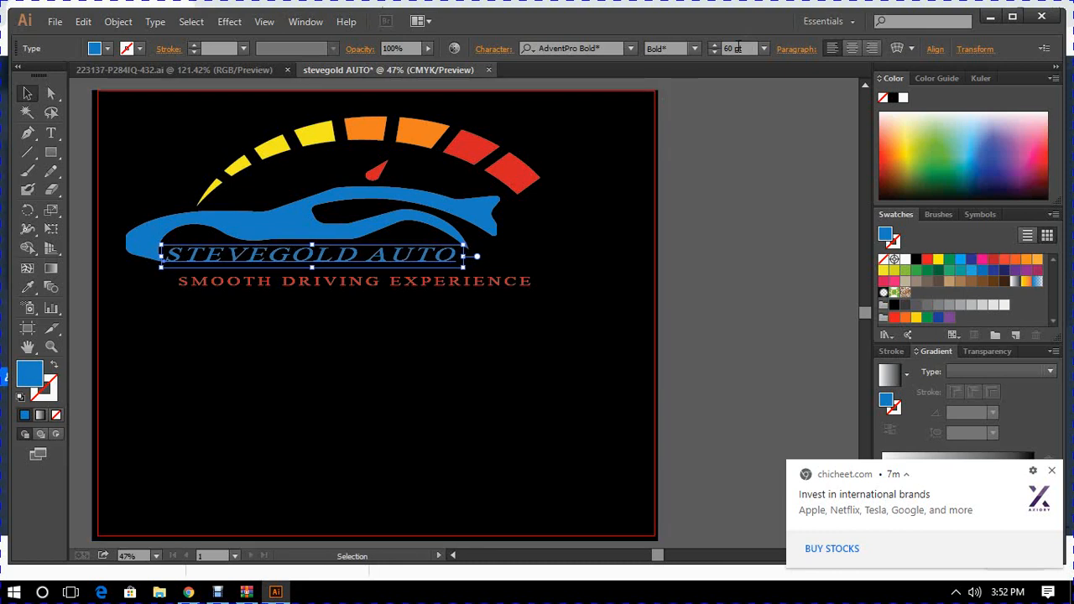
# - Try a font size of 65 pt for the STEVEGOLD AUTO text
pyautogui.press('BackSpace')
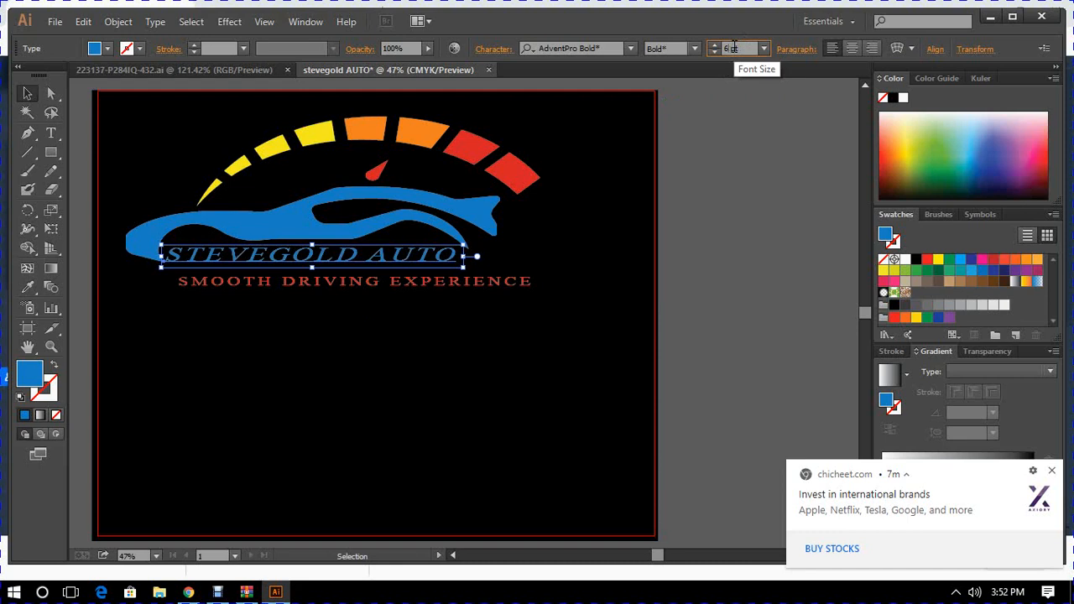
pyautogui.write('5')
pyautogui.press('Return')
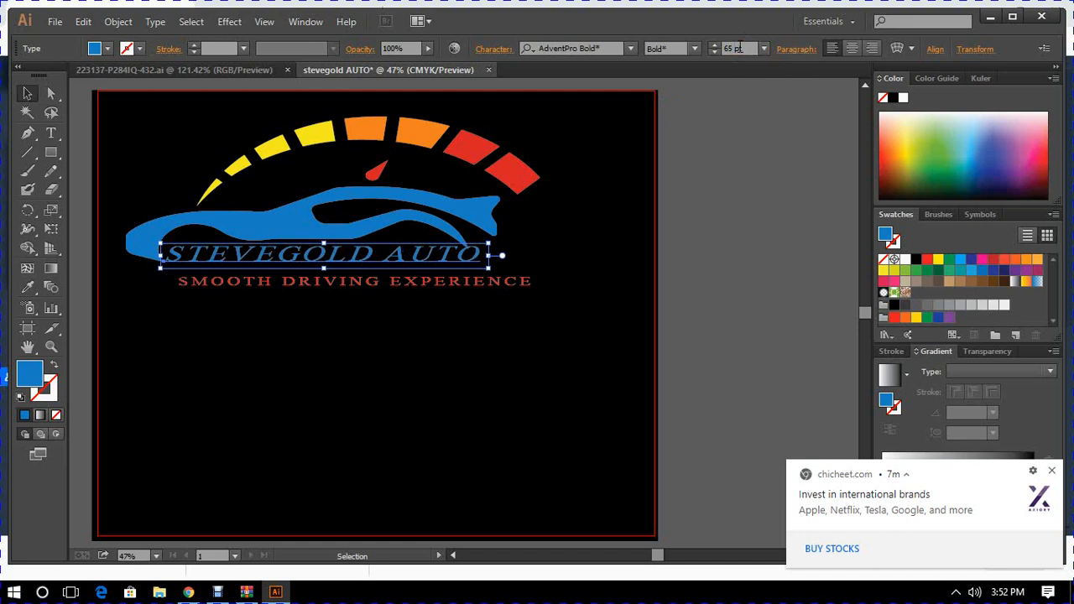
# - Set the STEVEGOLD AUTO text size to 62 pt, nudge the text slightly down and deselect it
pyautogui.click(732, 48)
pyautogui.press('BackSpace')
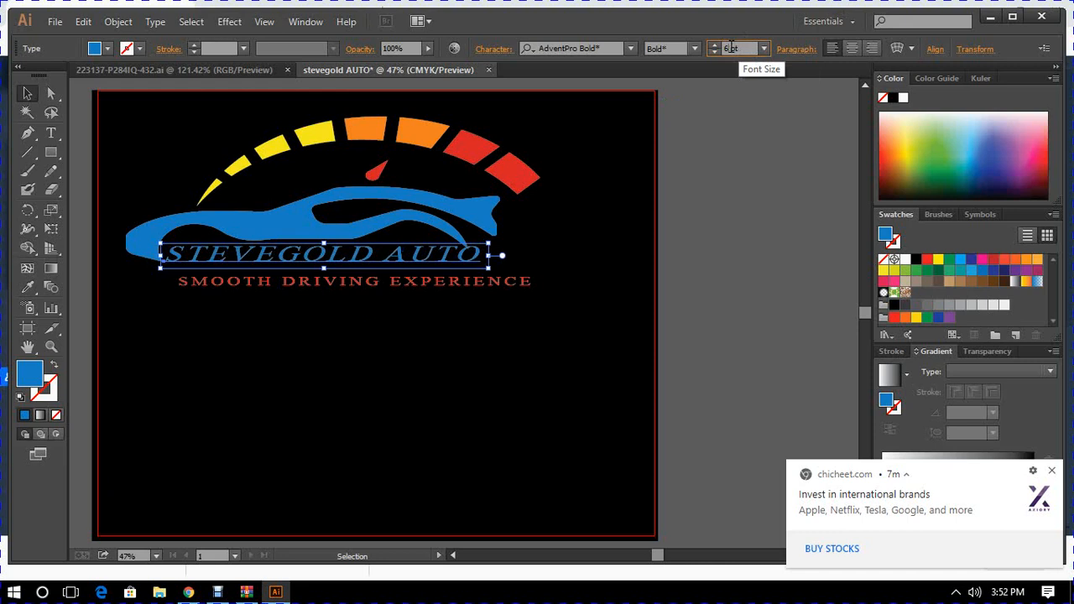
pyautogui.write('3')
pyautogui.press('Return')
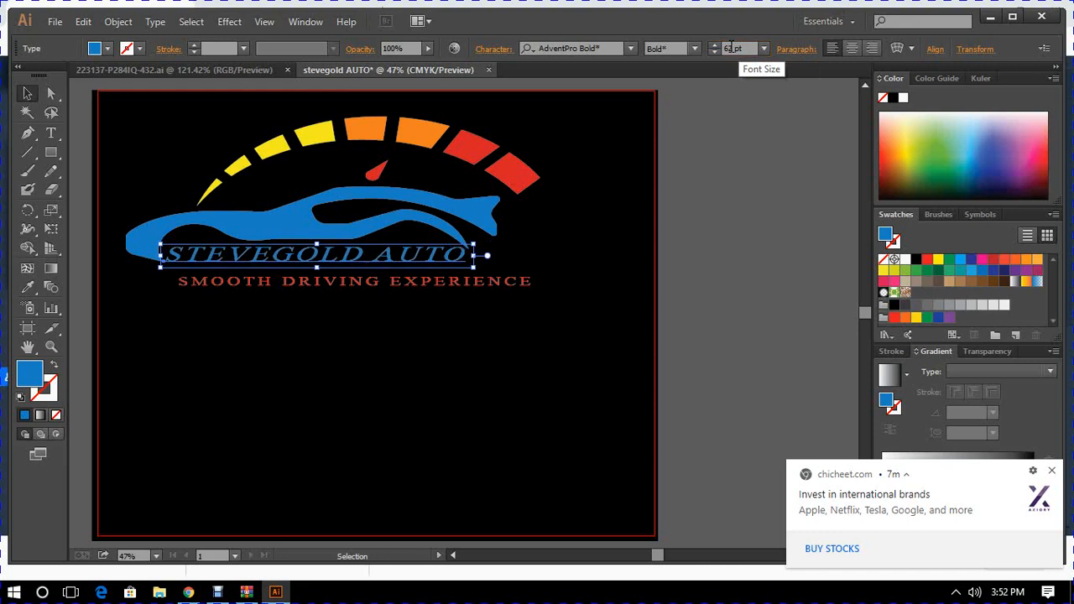
pyautogui.click(537, 361)
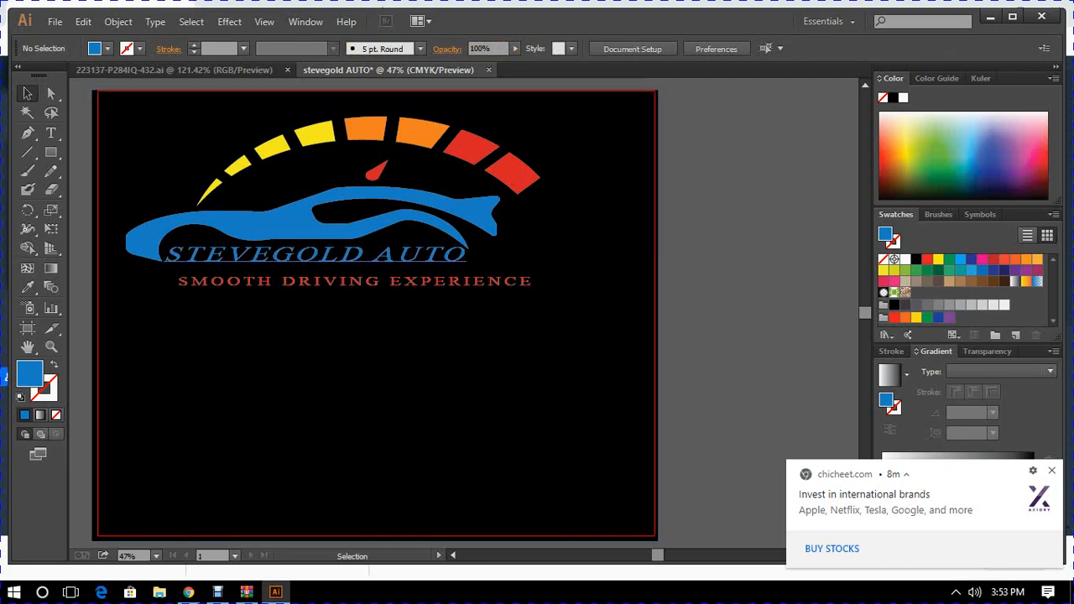
pyautogui.click(317, 254)
pyautogui.press('Down')
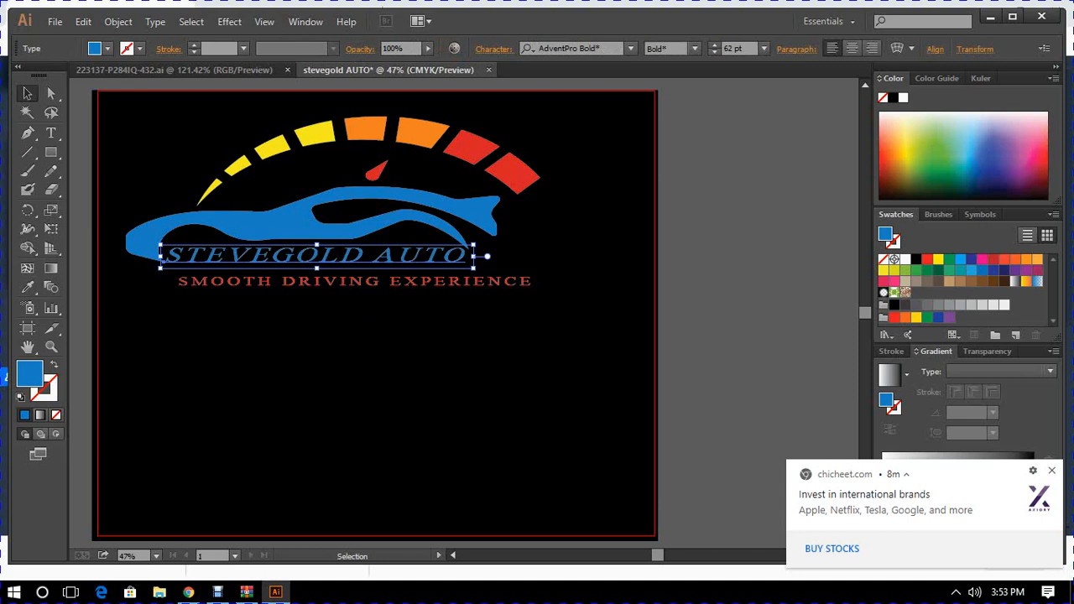
pyautogui.click(374, 315)
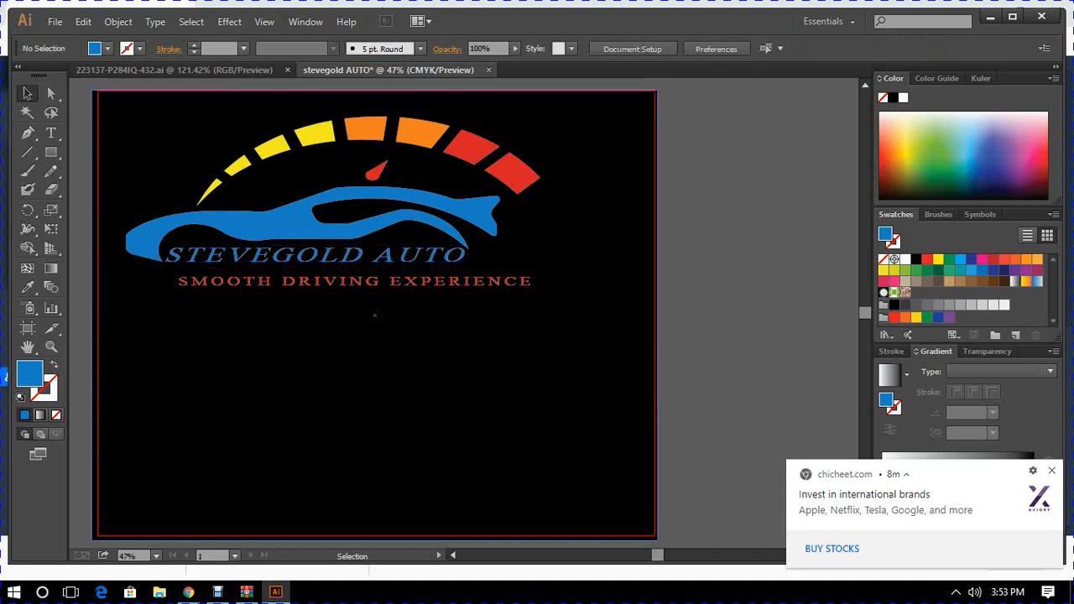
# - Move the slogan directly under STEVEGOLD AUTO, set its size to 24 pt and shift it slightly right
pyautogui.click(372, 283)
pyautogui.moveTo(372, 282)
pyautogui.mouseDown()
pyautogui.moveTo(357, 275)
pyautogui.moveTo(367, 269)
pyautogui.mouseUp()
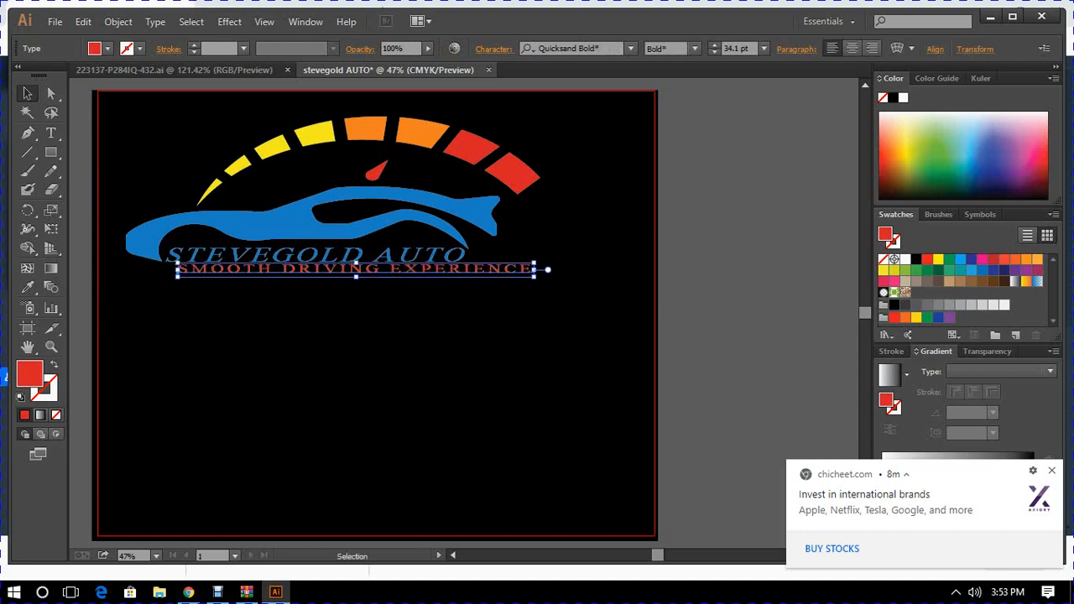
pyautogui.click(762, 47)
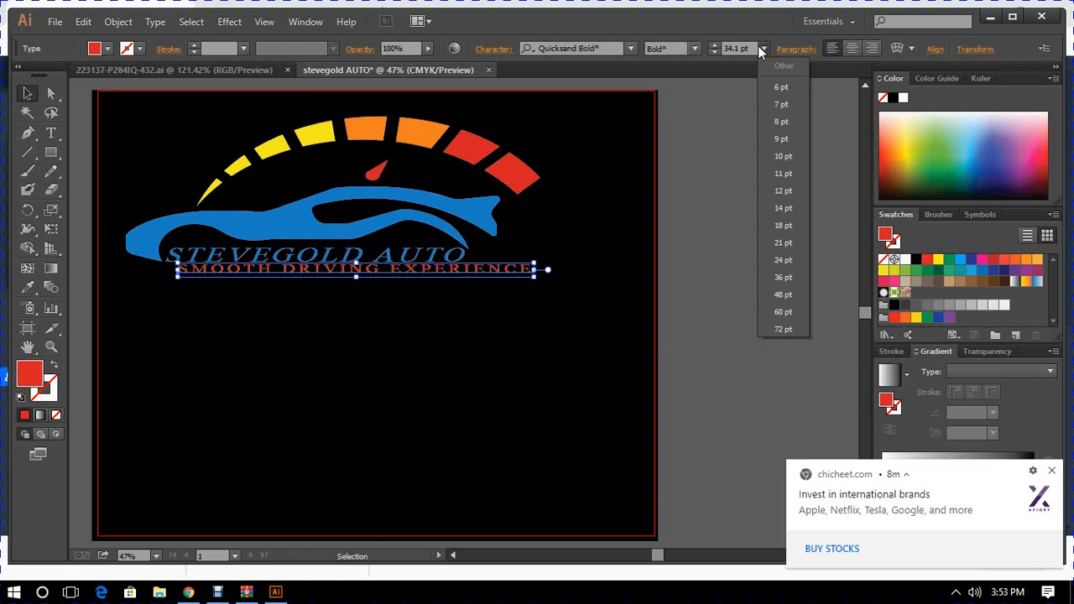
pyautogui.click(781, 260)
pyautogui.click(781, 261)
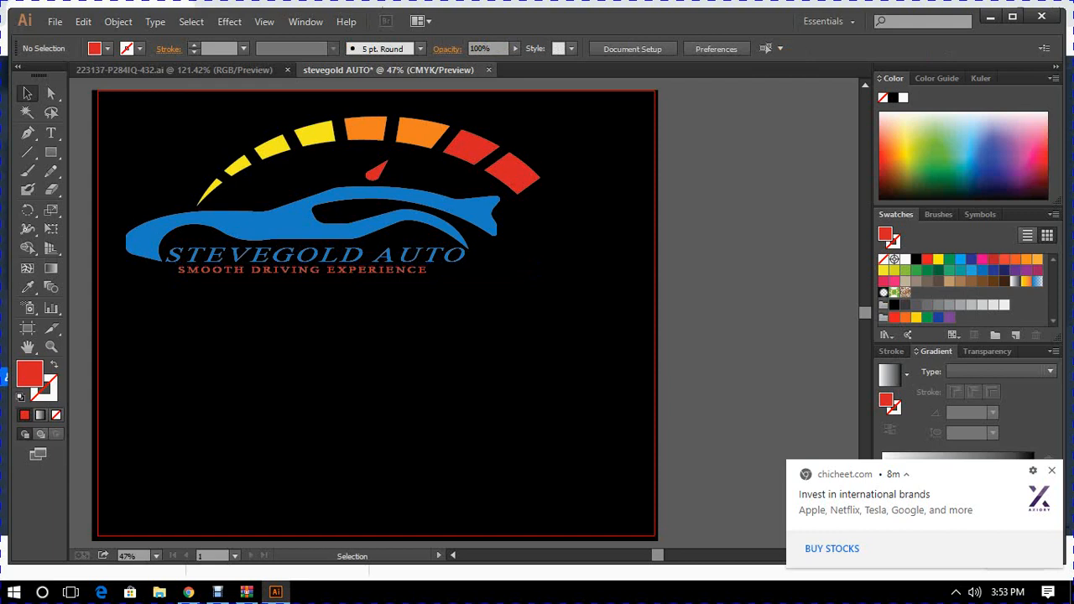
pyautogui.moveTo(369, 270); pyautogui.dragTo(375, 271)
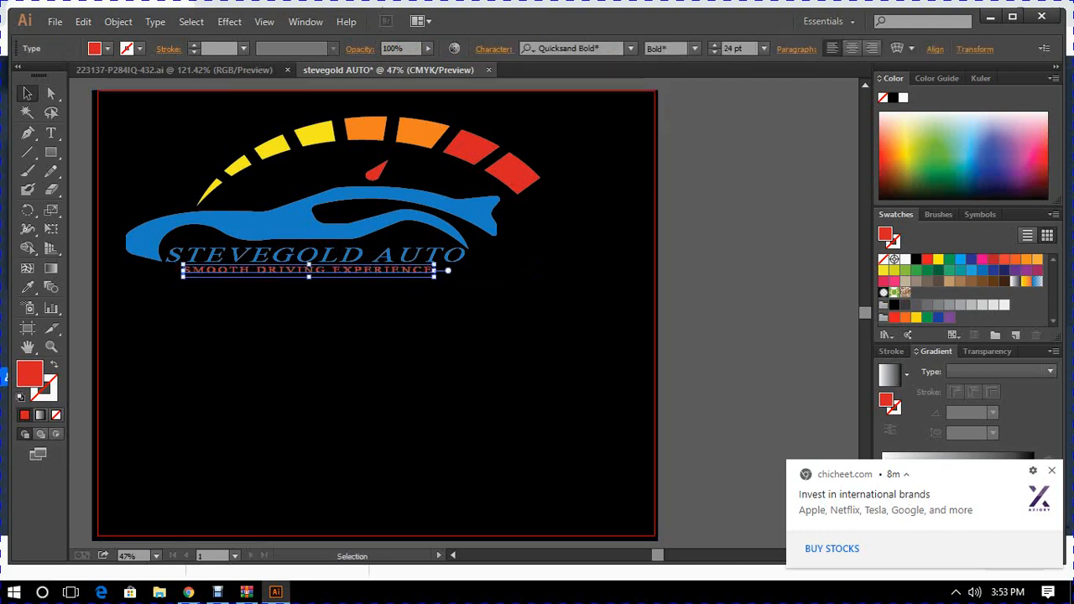
pyautogui.click(438, 311)
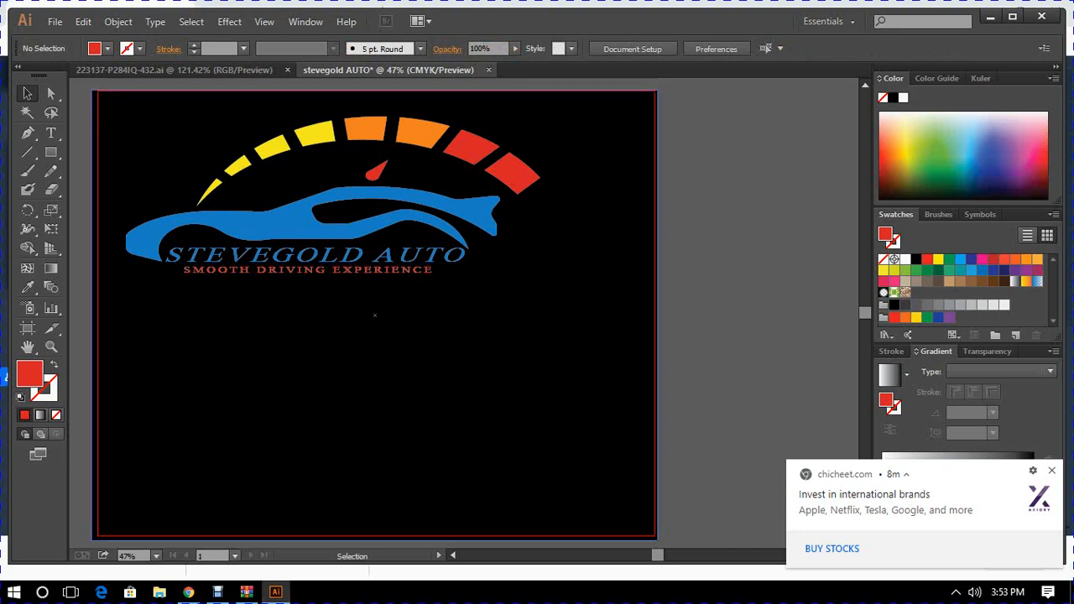
# - Open the EPS from the downloaded glittery gold diamond archive in Illustrator, retaining the 9-slice scaling option for symbols
pyautogui.click(188, 592)
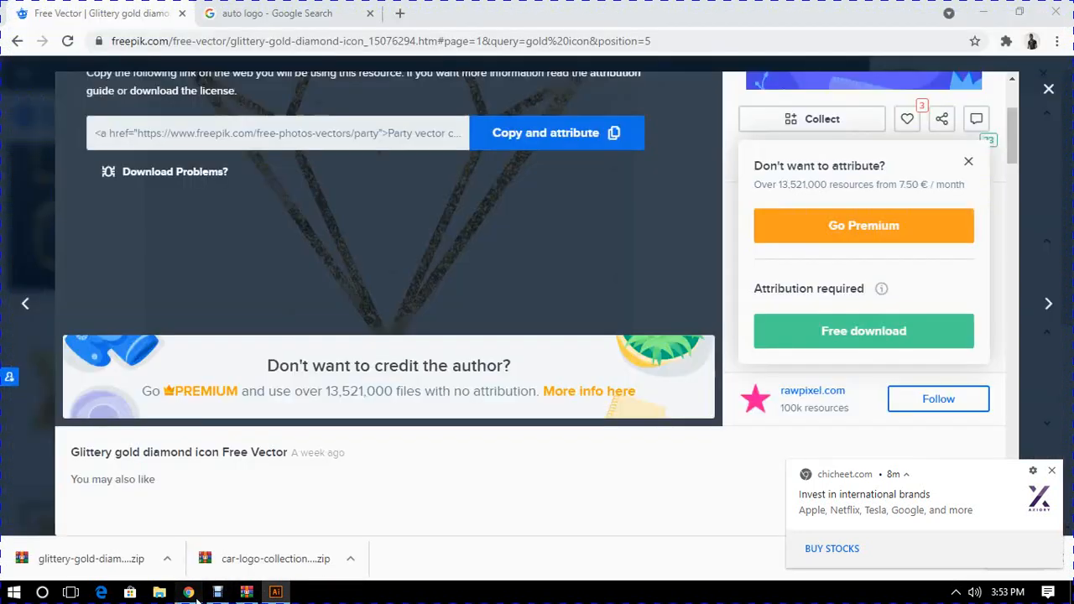
pyautogui.click(167, 558)
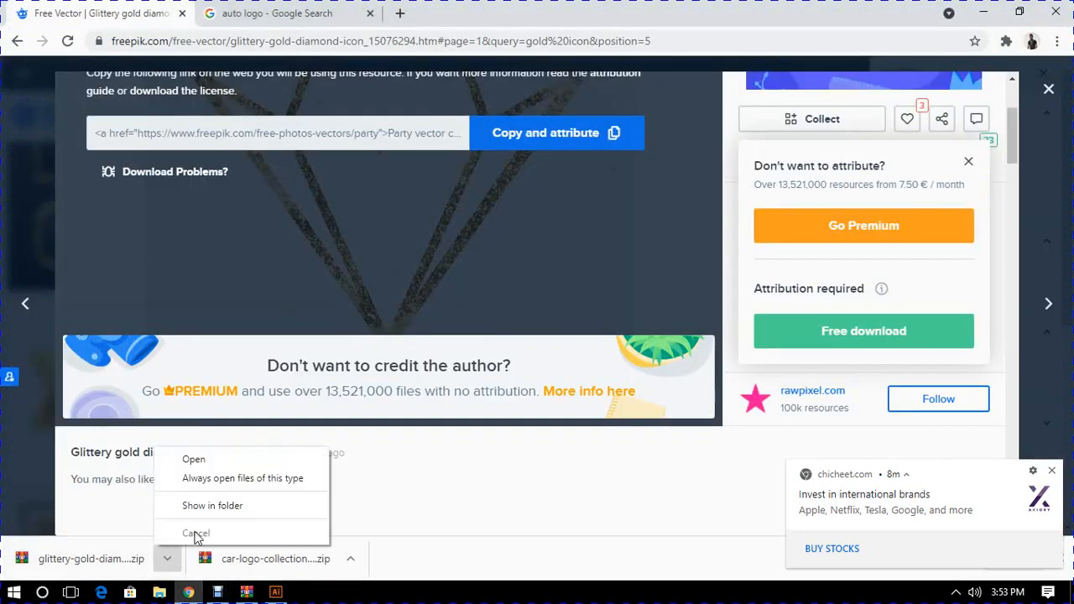
pyautogui.click(199, 464)
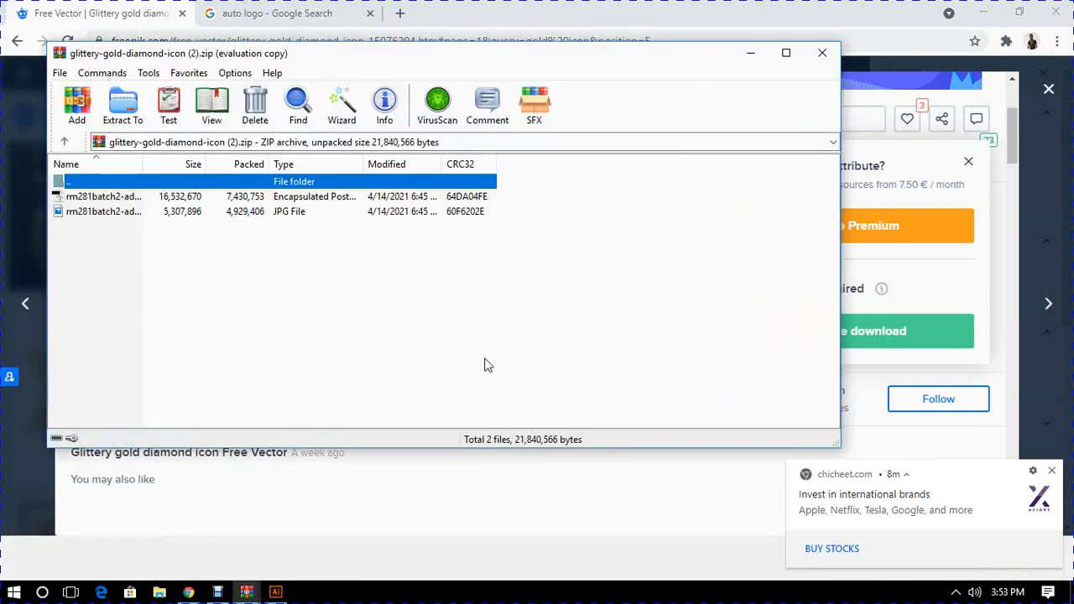
pyautogui.doubleClick(79, 198)
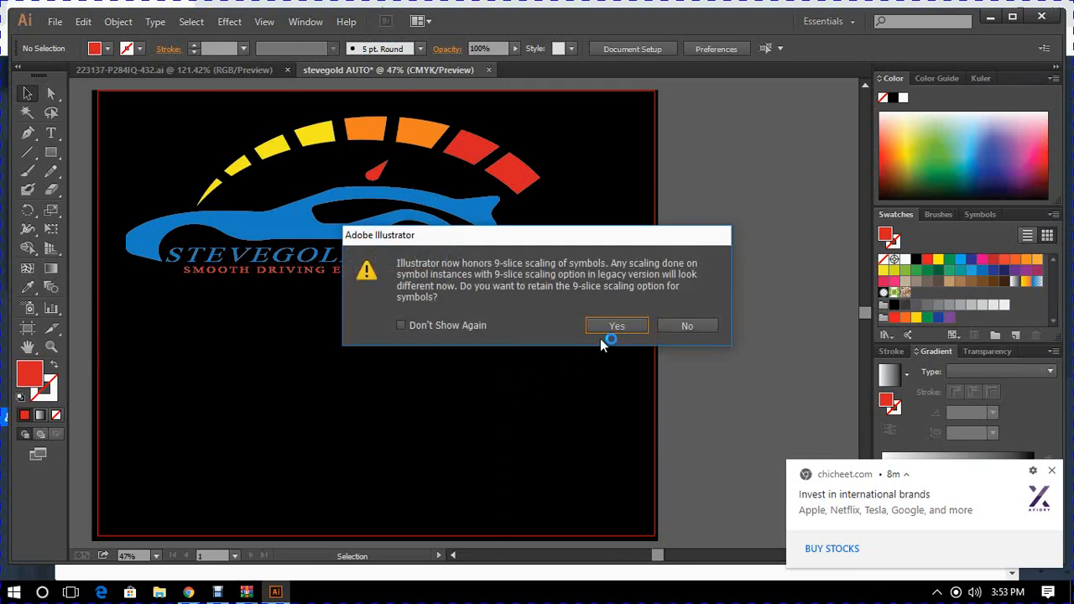
pyautogui.click(613, 327)
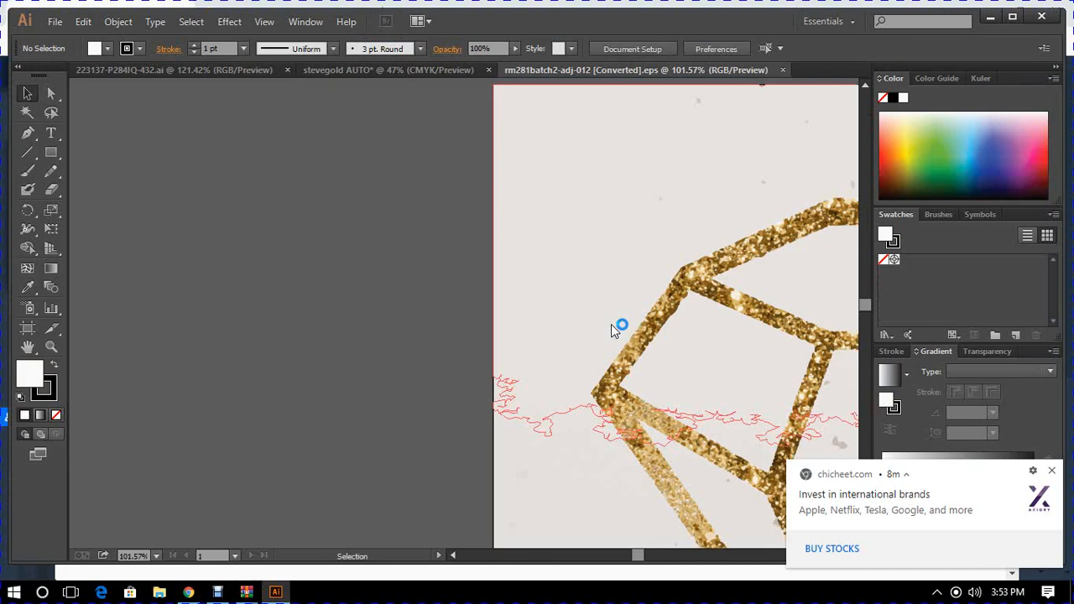
pyautogui.click(156, 556)
pyautogui.click(179, 540)
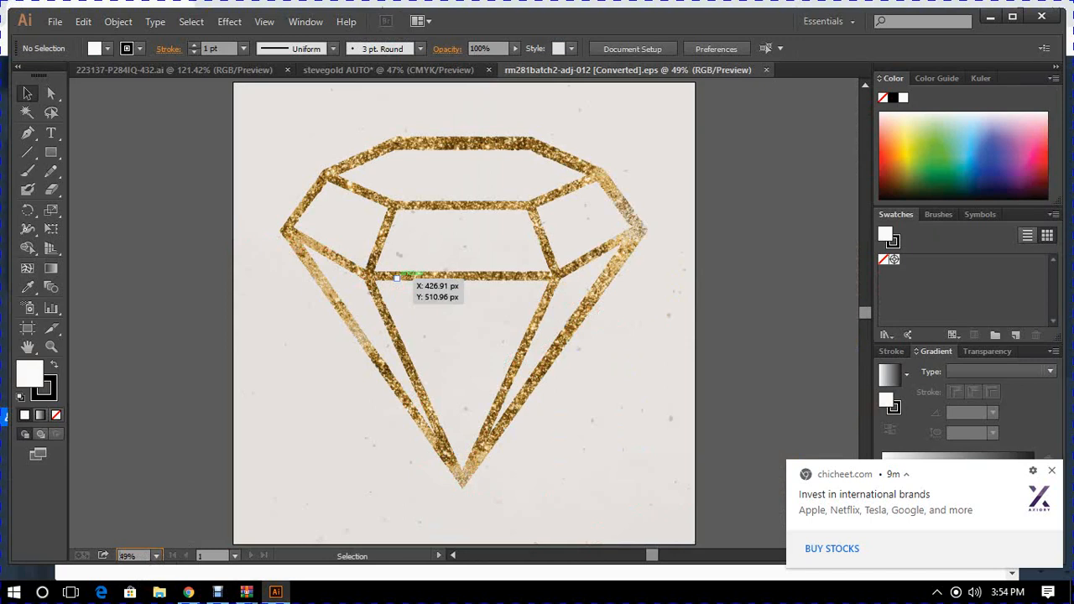
pyautogui.click(393, 277)
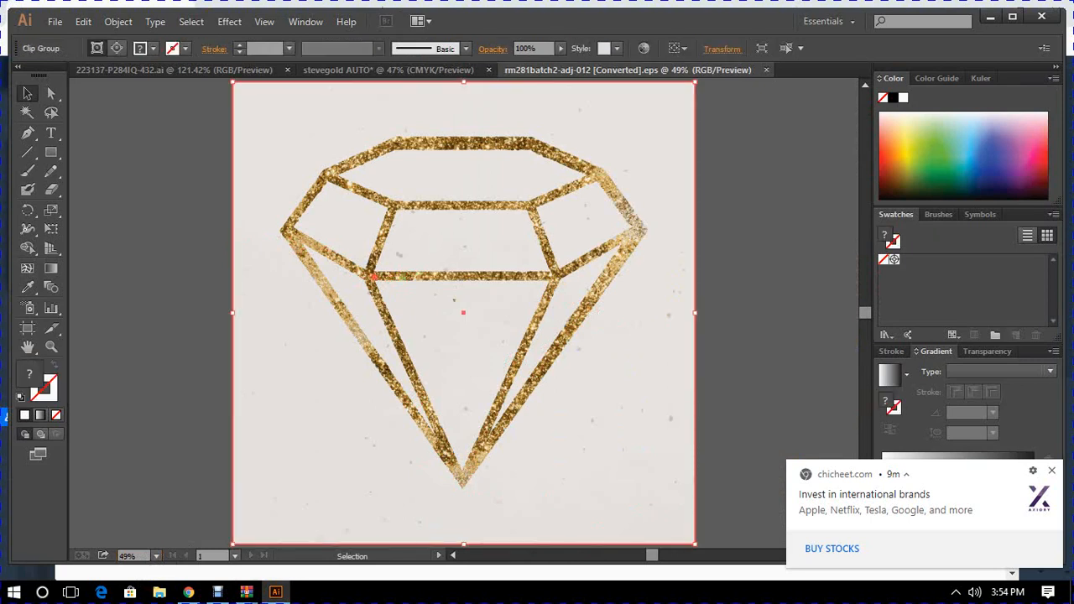
pyautogui.rightClick(370, 276)
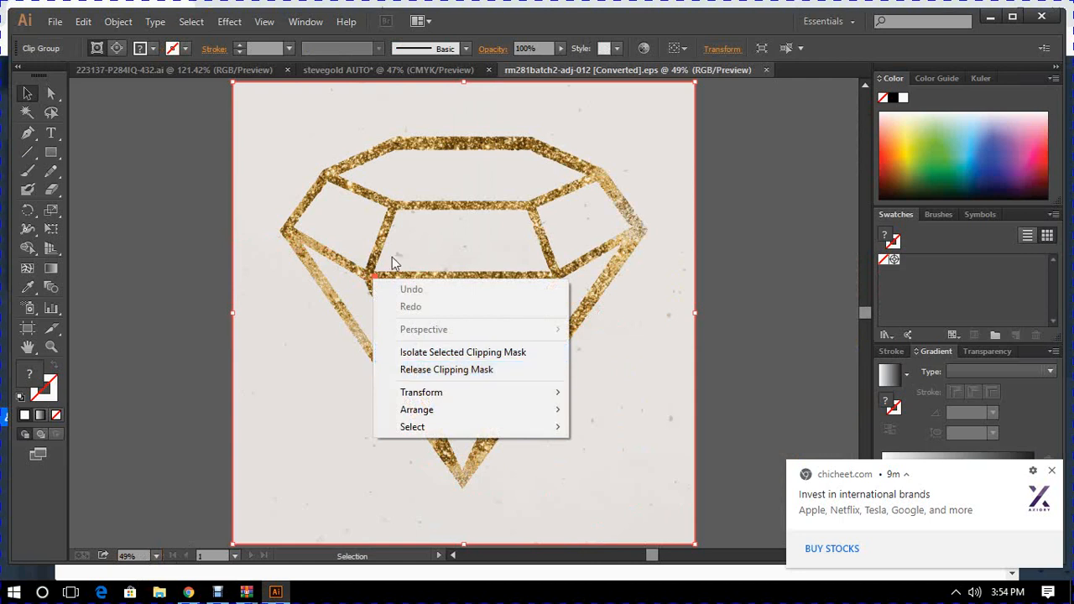
pyautogui.click(371, 256)
pyautogui.rightClick(371, 255)
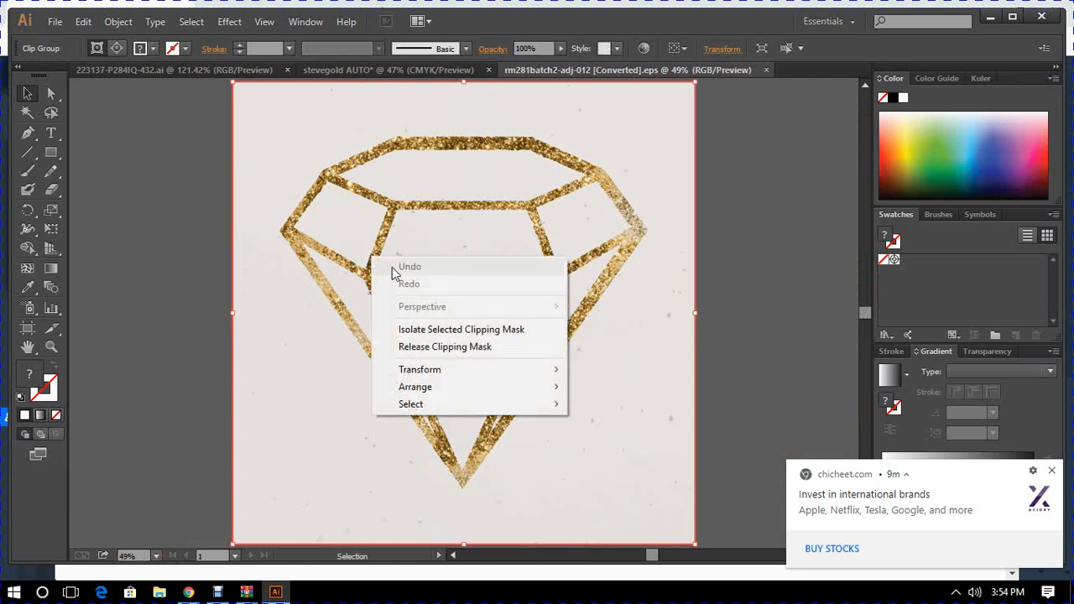
pyautogui.click(120, 179)
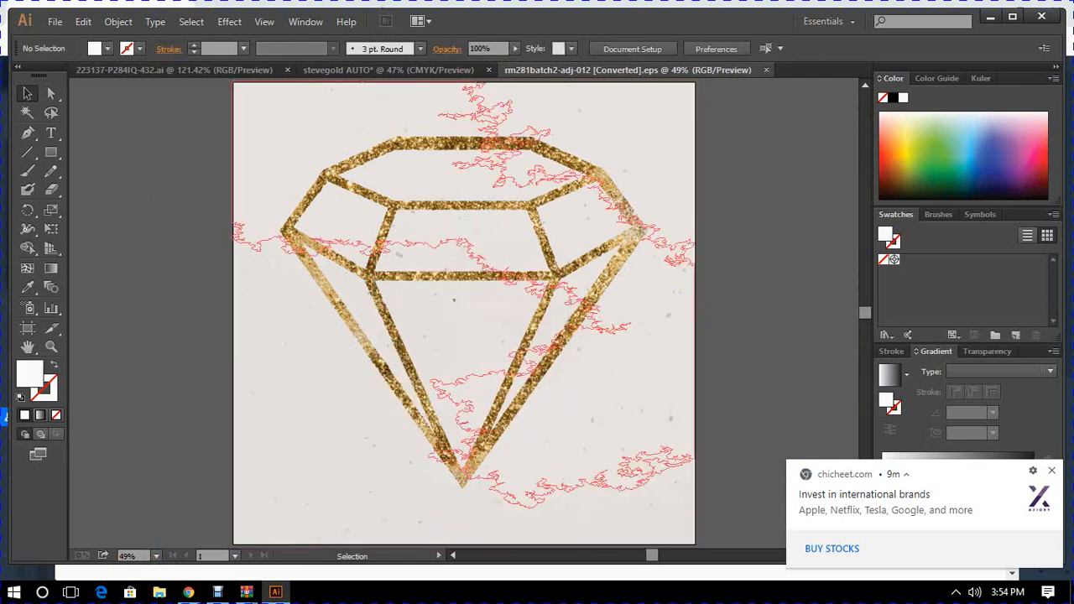
# - Select the gold diamond group and ungroup it
pyautogui.click(380, 227)
pyautogui.rightClick(380, 227)
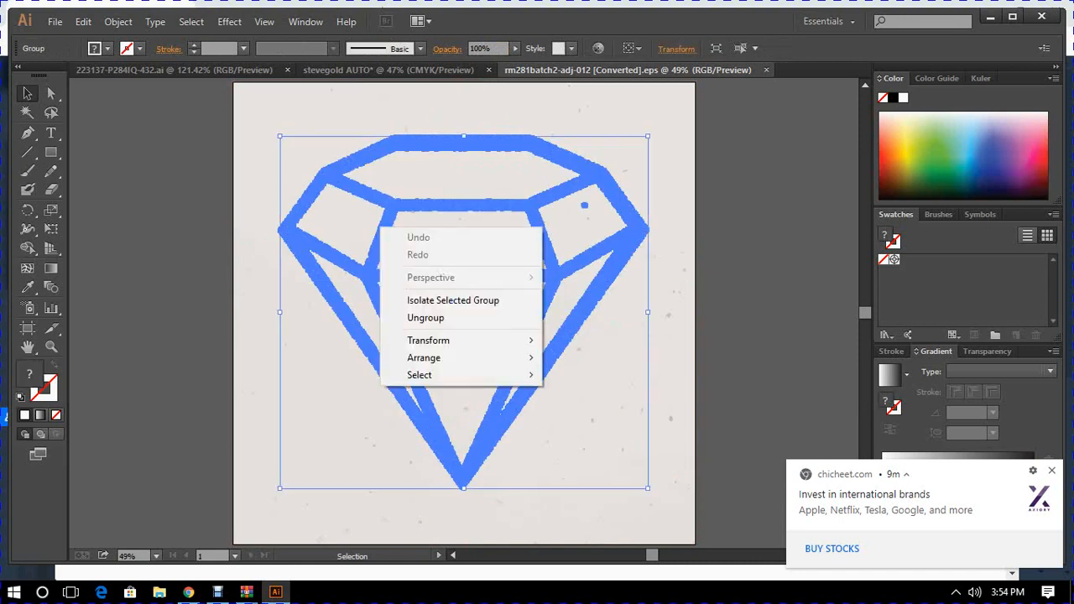
pyautogui.click(448, 317)
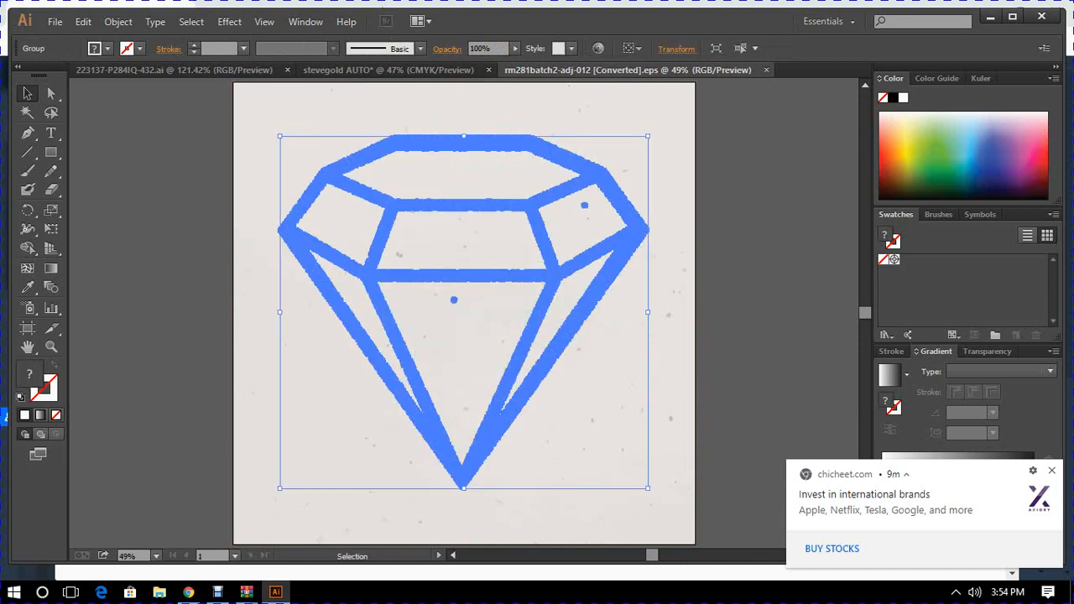
# - Delete the textured beige background clip group behind the gold diamond
pyautogui.click(144, 172)
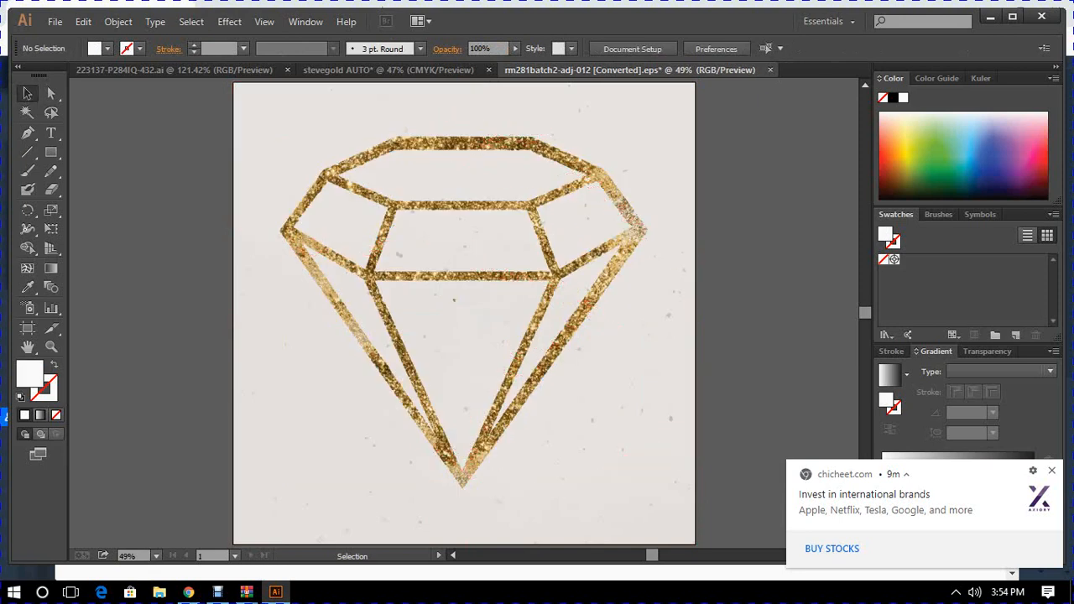
pyautogui.click(270, 143)
pyautogui.moveTo(270, 143); pyautogui.dragTo(299, 185)
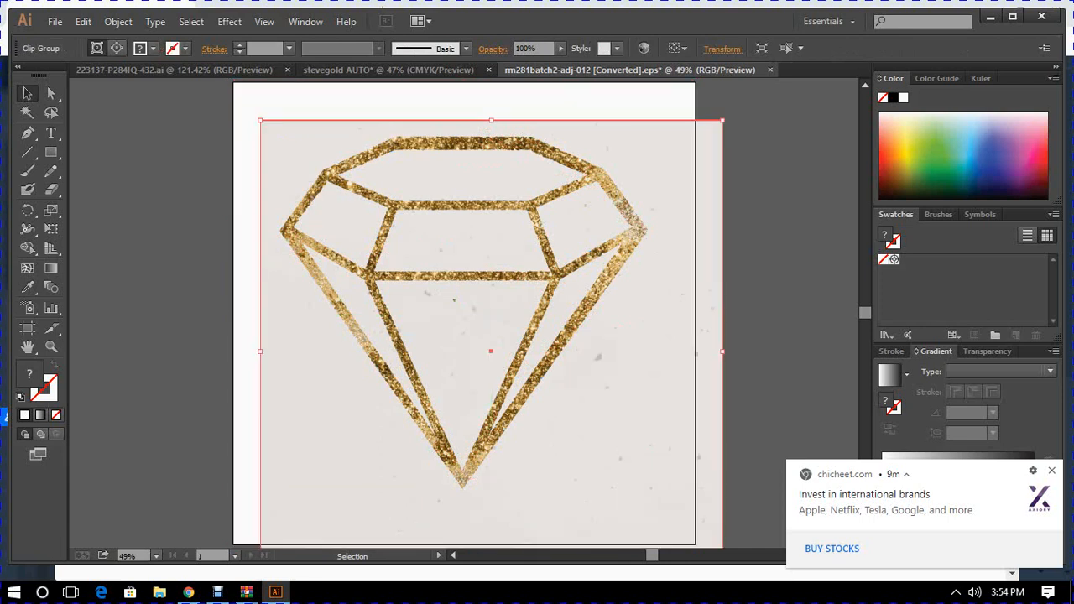
pyautogui.press('Delete')
# - Select all the pieces of the gold diamond and group them
pyautogui.moveTo(180, 96); pyautogui.dragTo(694, 504)
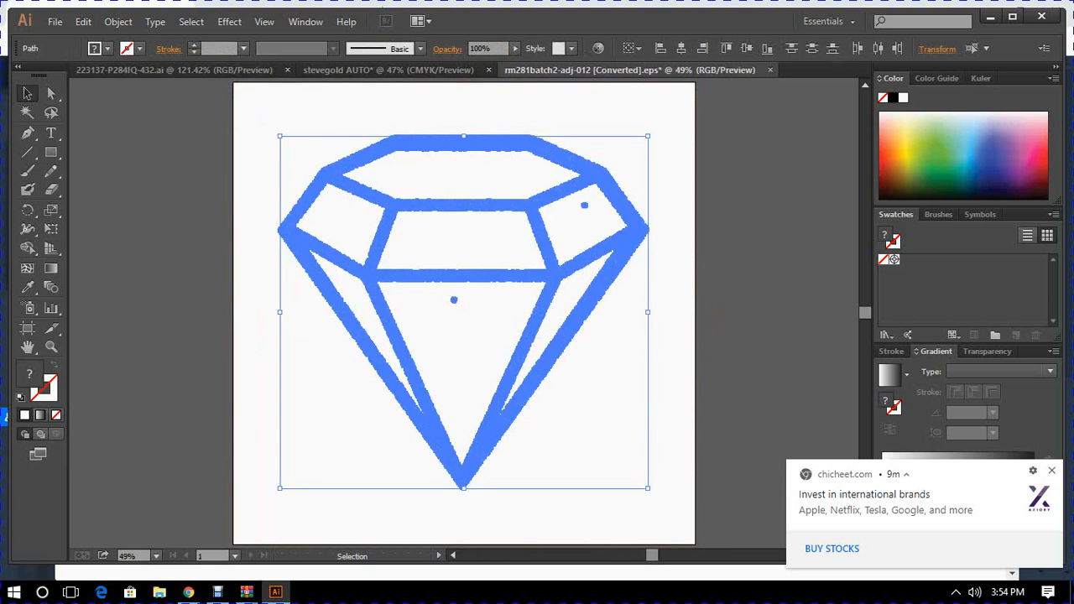
pyautogui.rightClick(535, 325)
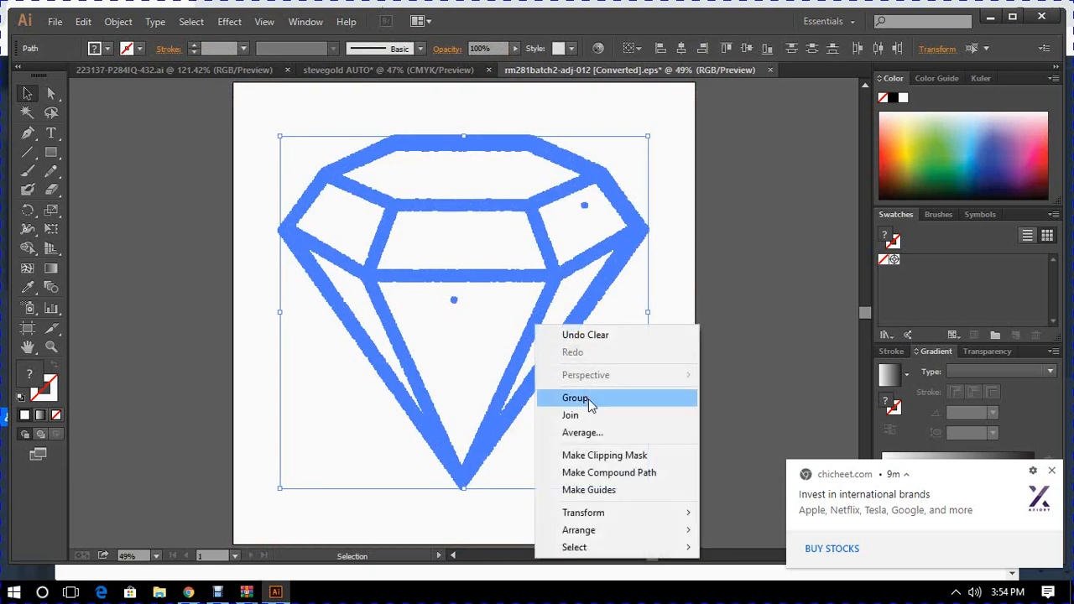
pyautogui.click(575, 398)
# - Copy the grouped gold diamond into the stevegold AUTO document
pyautogui.press('a')
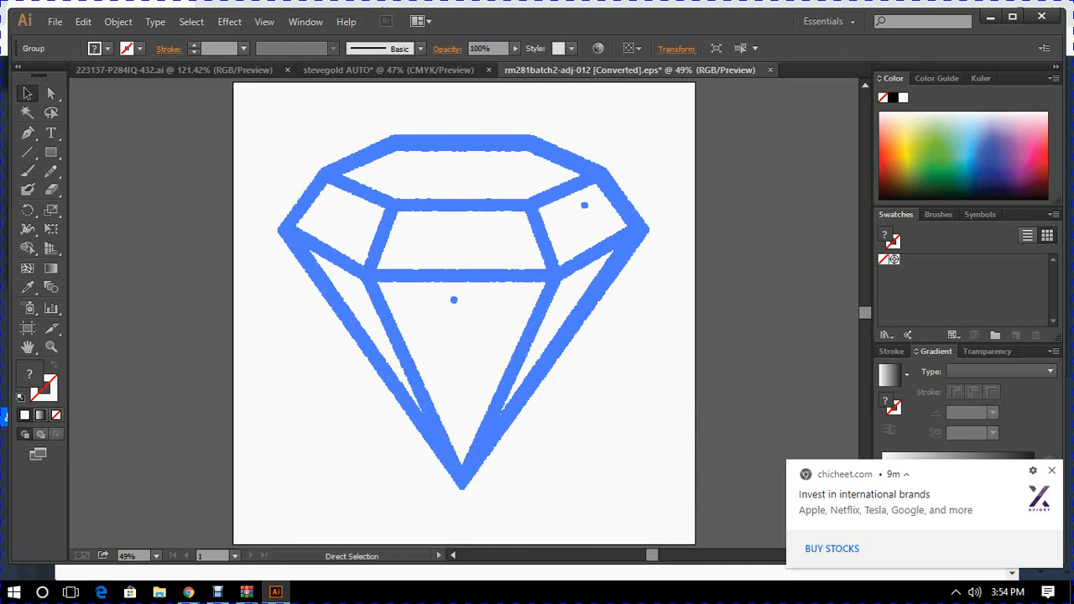
pyautogui.press('v')
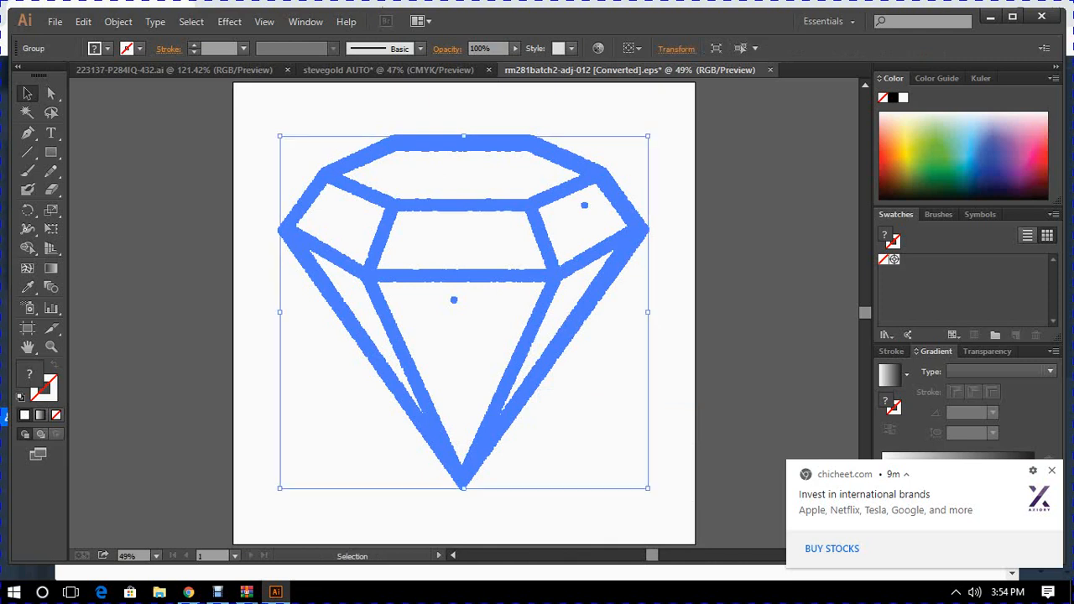
pyautogui.press('a')
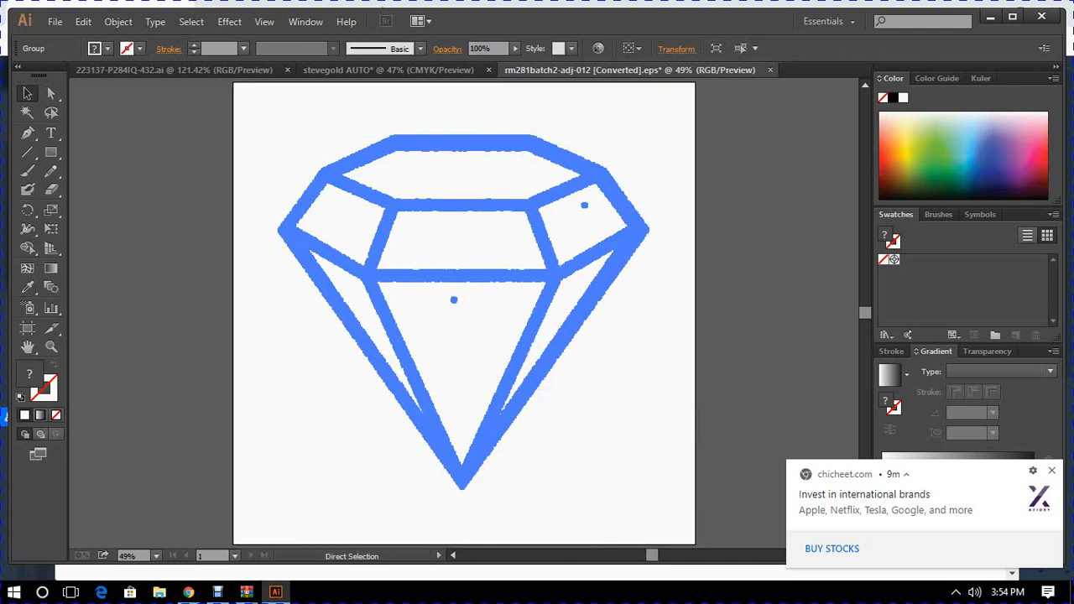
pyautogui.press('v')
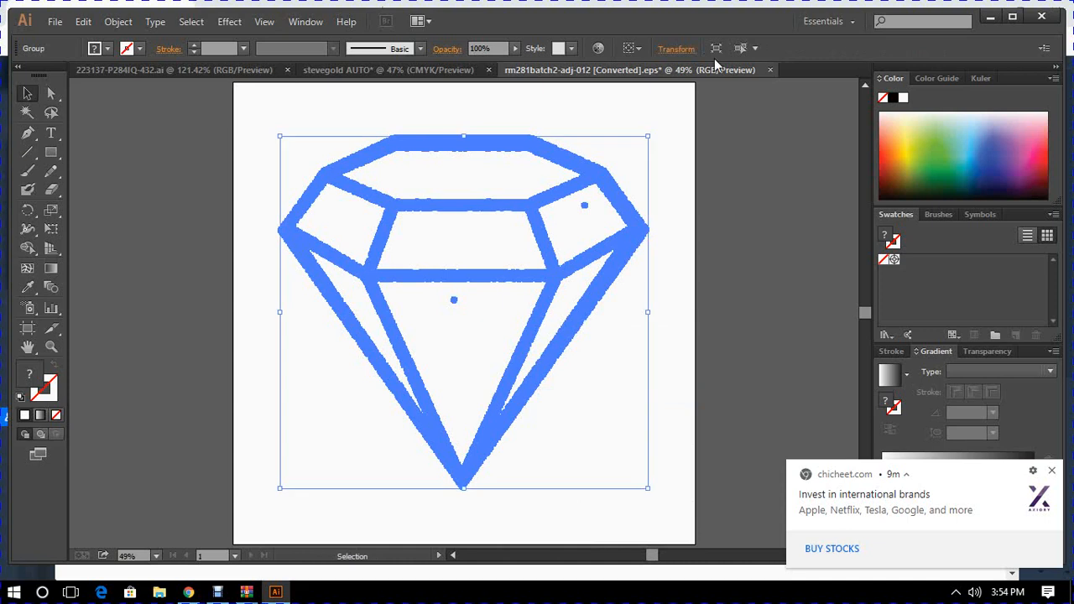
pyautogui.click(404, 70)
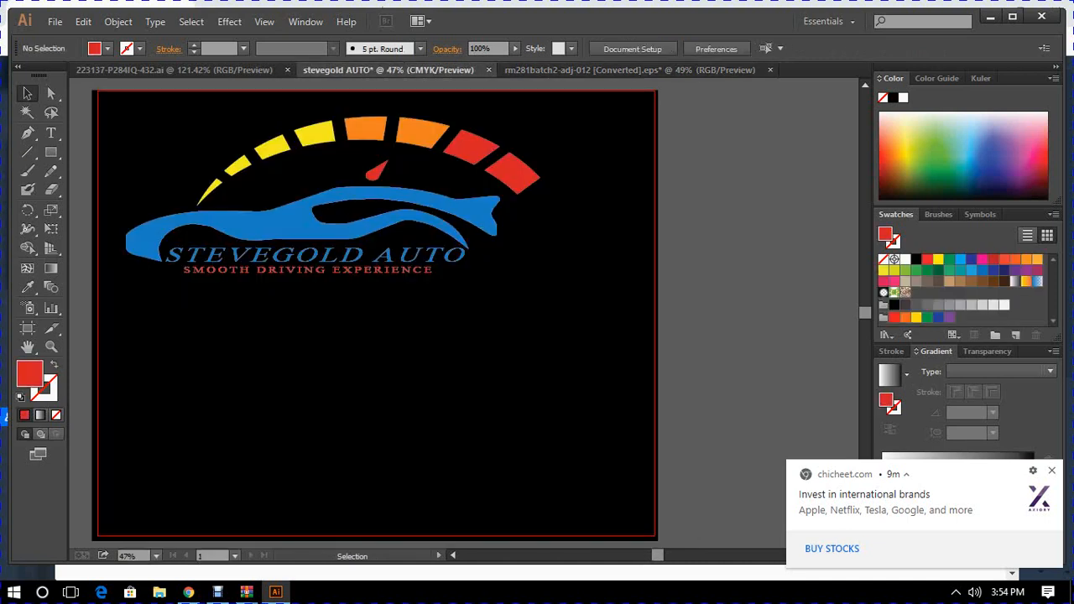
pyautogui.press('a')
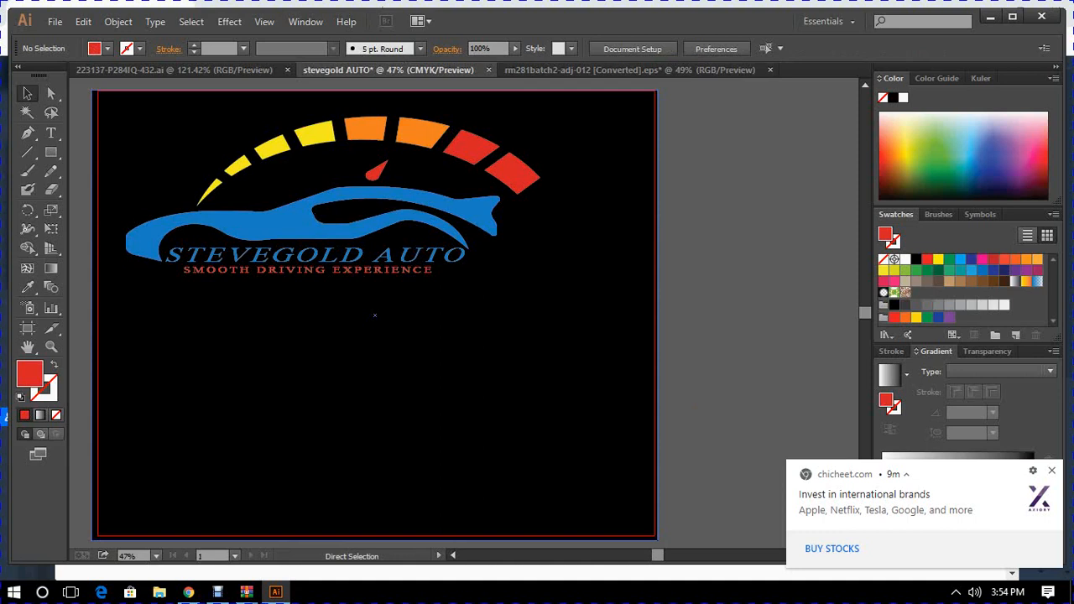
pyautogui.hotkey('ctrl', 'v')
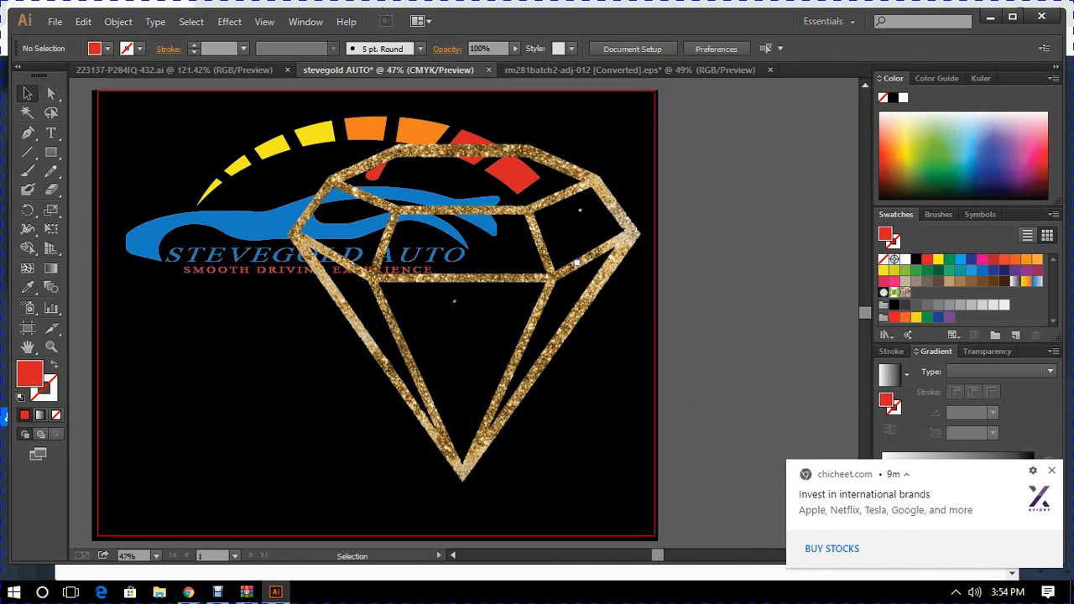
# - Scale the pasted diamond down to a small icon in the empty area below the logo and deselect it
pyautogui.click(587, 256)
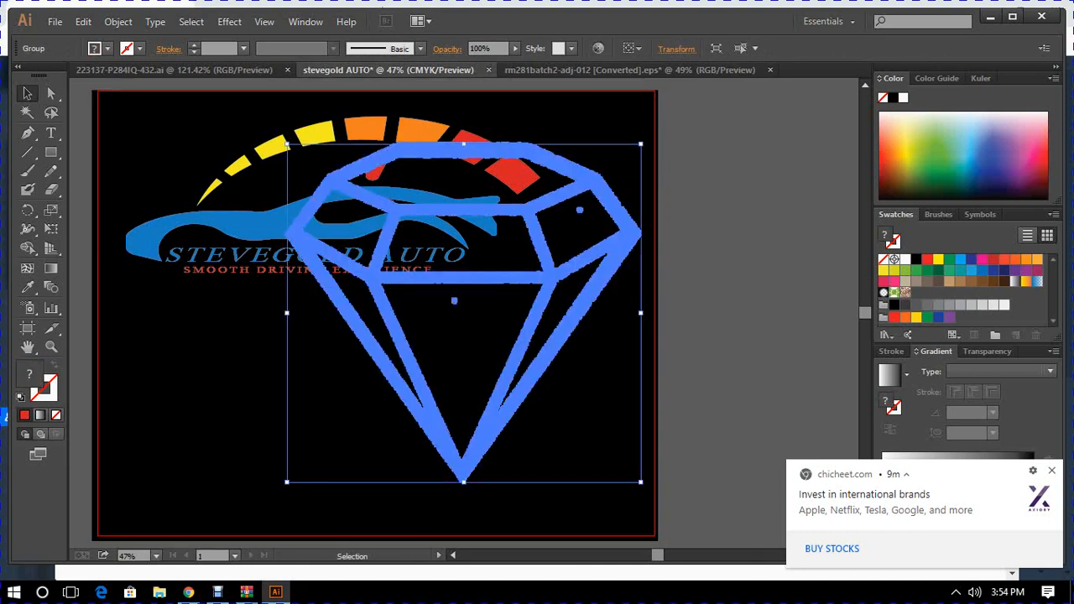
pyautogui.moveTo(640, 144); pyautogui.dragTo(381, 425)
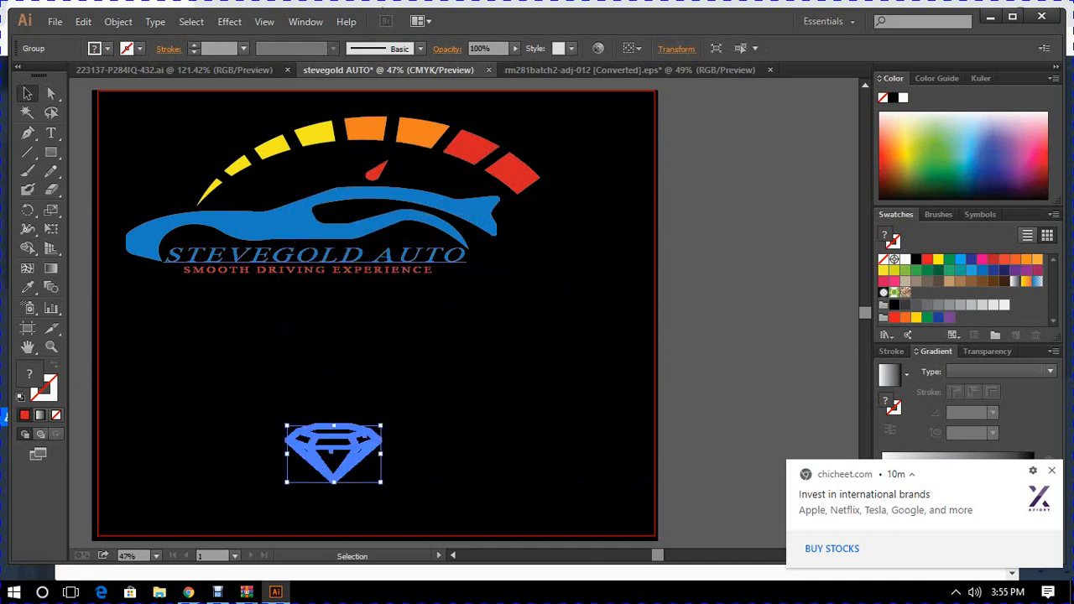
pyautogui.hotkey('ctrl', 'shift', 'a')
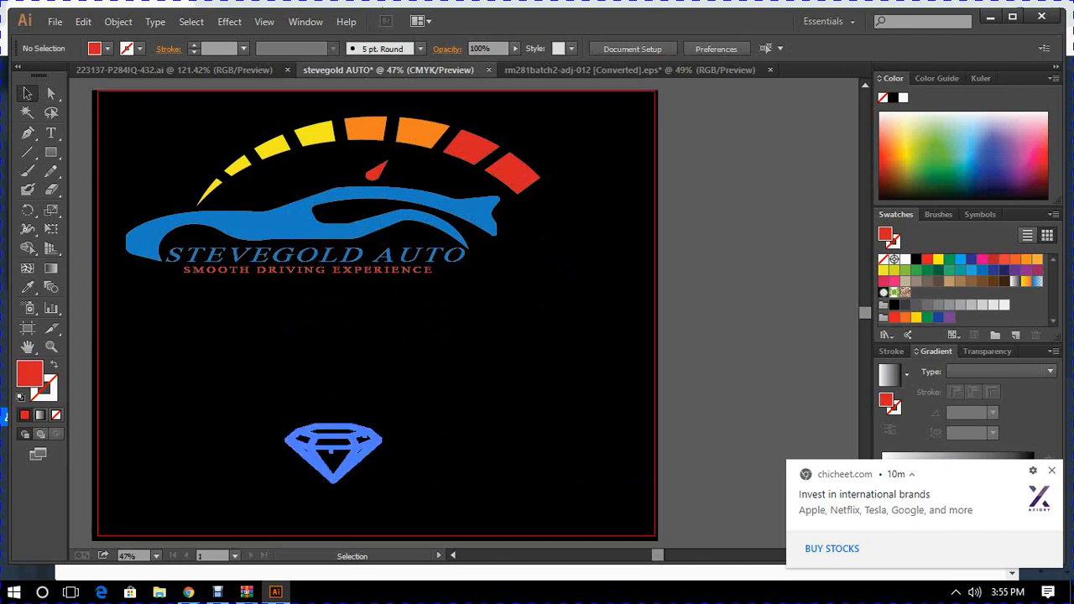
# - Move the small diamond up onto the car body and shrink it further
pyautogui.moveTo(380, 479); pyautogui.dragTo(343, 243)
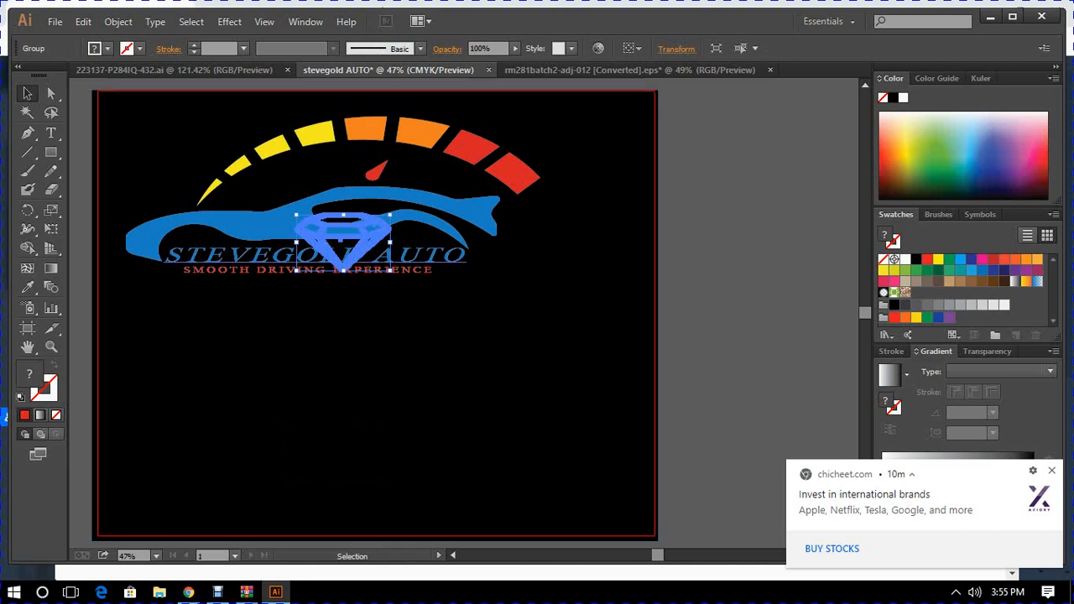
pyautogui.moveTo(344, 270); pyautogui.dragTo(348, 230)
pyautogui.click(374, 315)
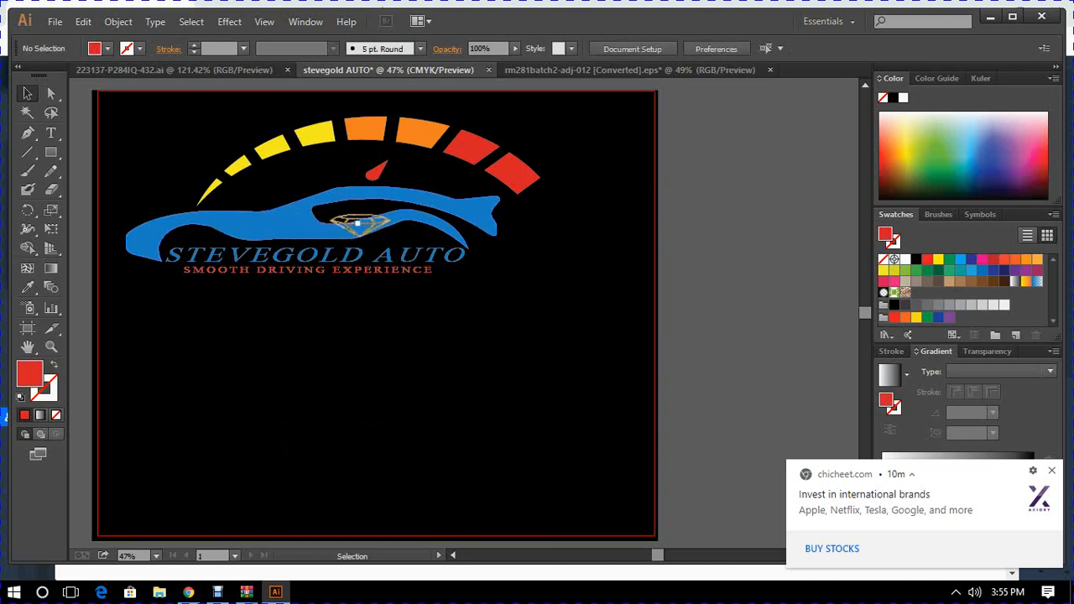
# - Fit the diamond inside the car's window opening at a slightly smaller size and deselect it
pyautogui.click(353, 218)
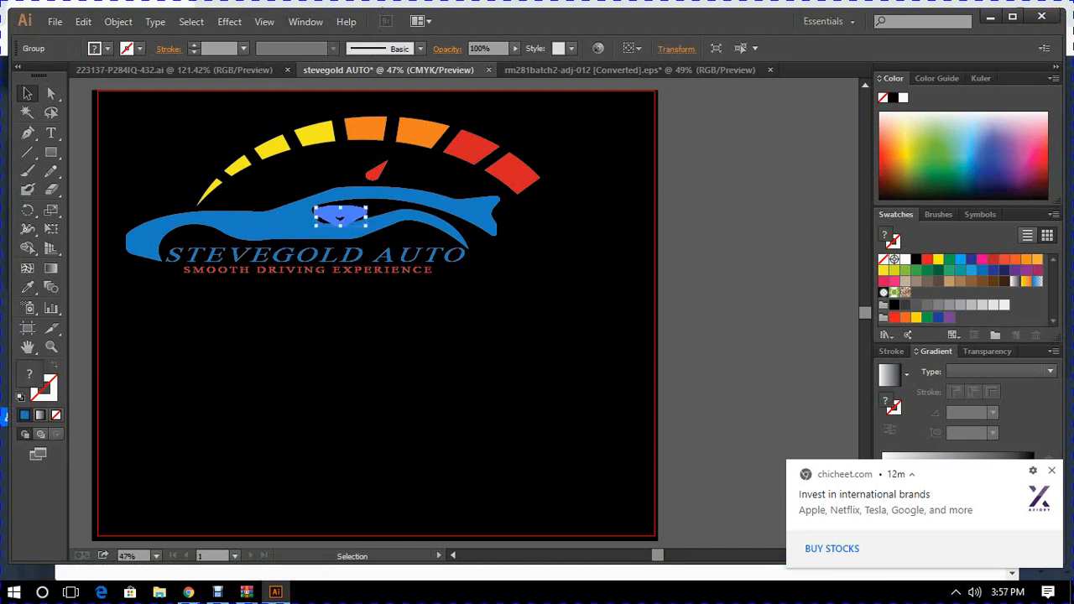
pyautogui.press('Up')
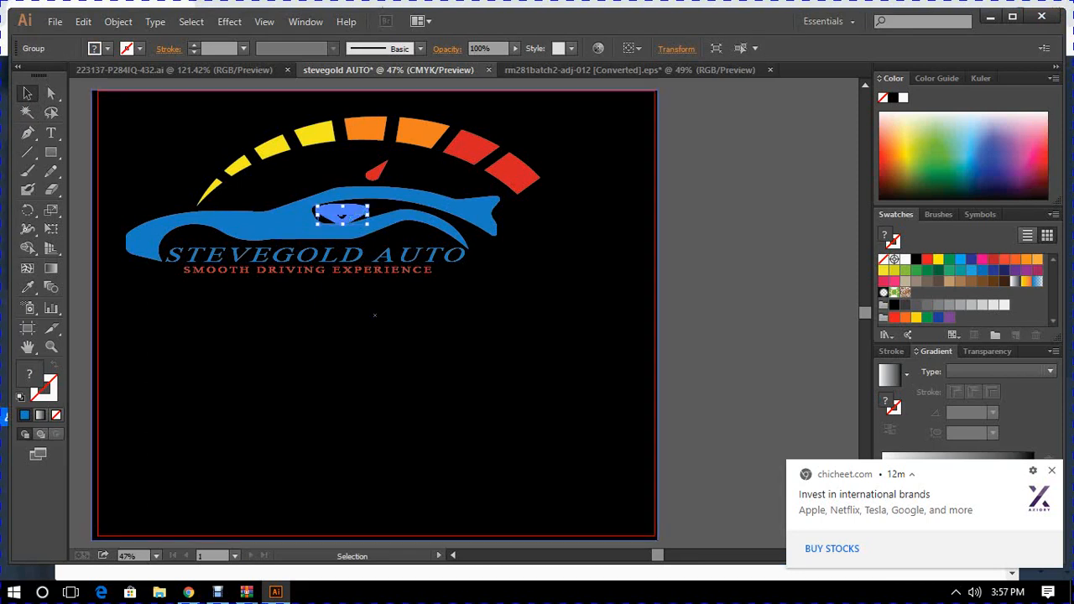
pyautogui.click(29, 96)
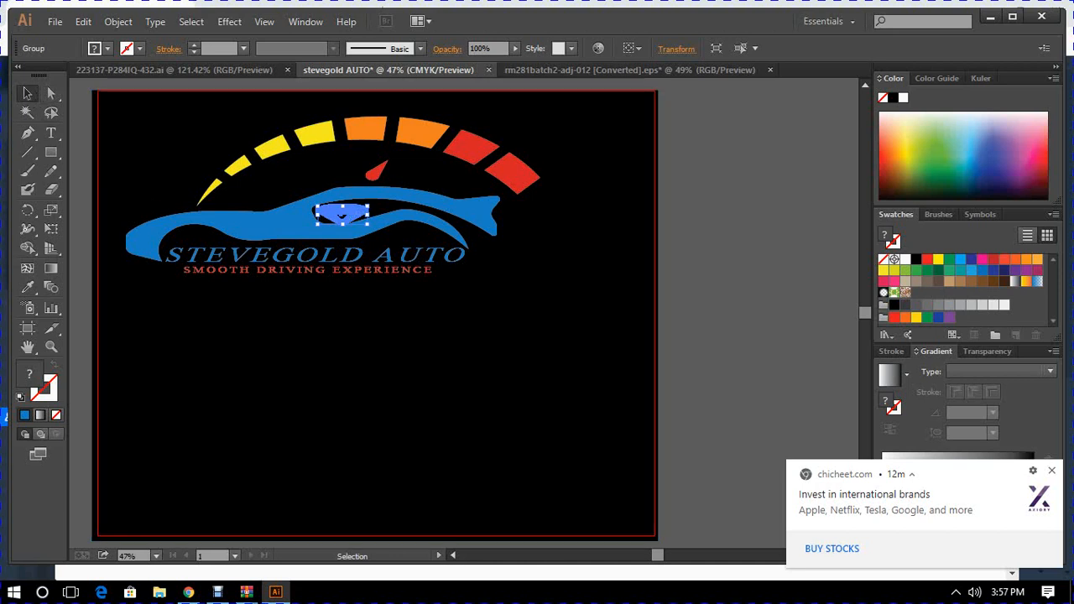
pyautogui.hotkey('ctrl', 'shift', 'a')
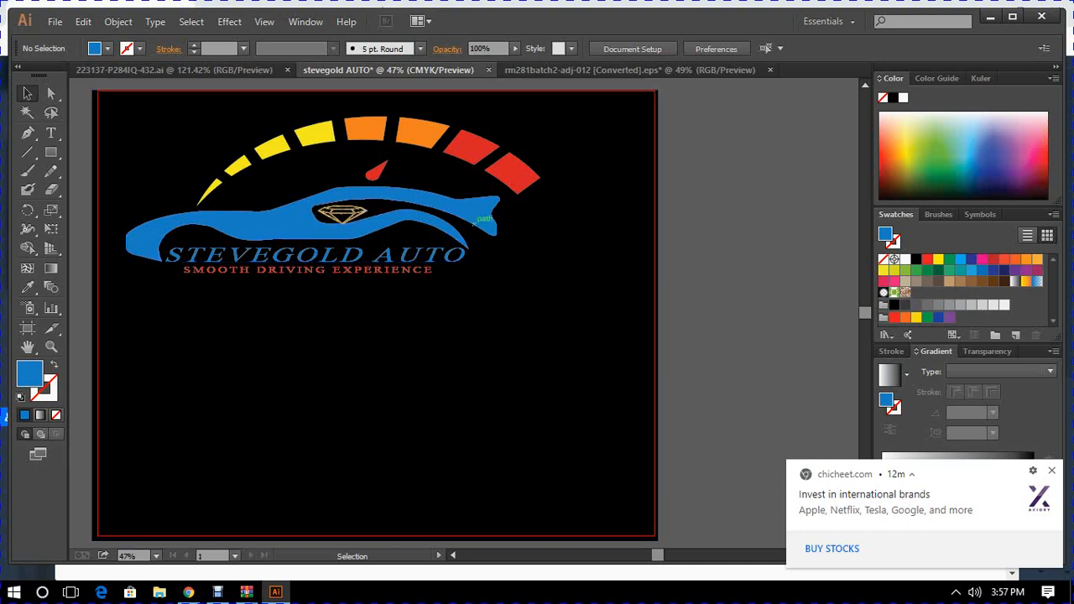
# - Move the diamond between the words STEVEGOLD and AUTO, make it narrower and nudge it slightly right
pyautogui.click(342, 216)
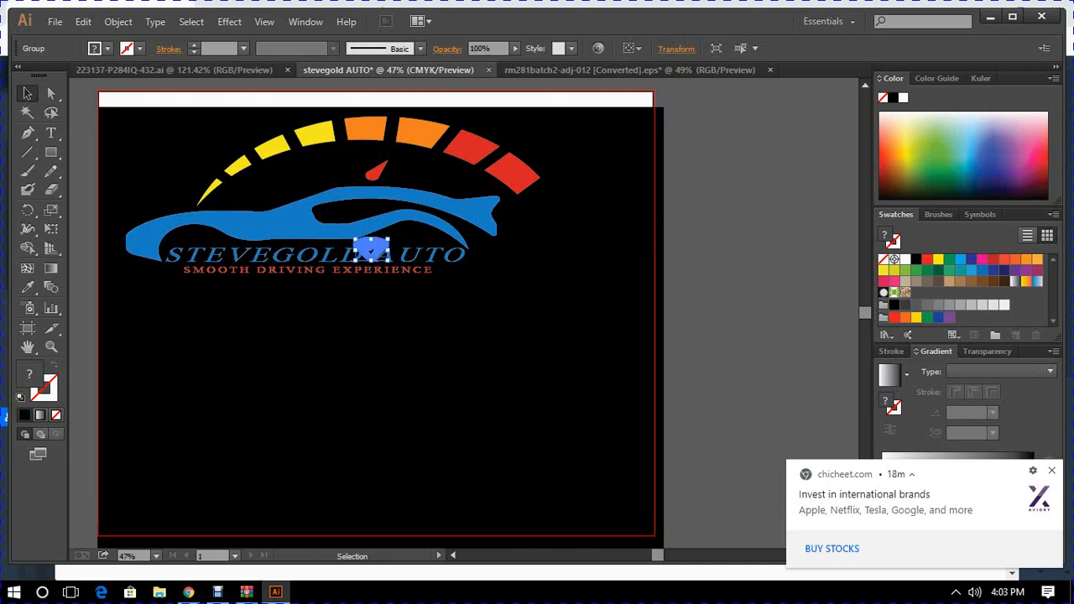
pyautogui.hotkey('ctrl', 'shift', 'a')
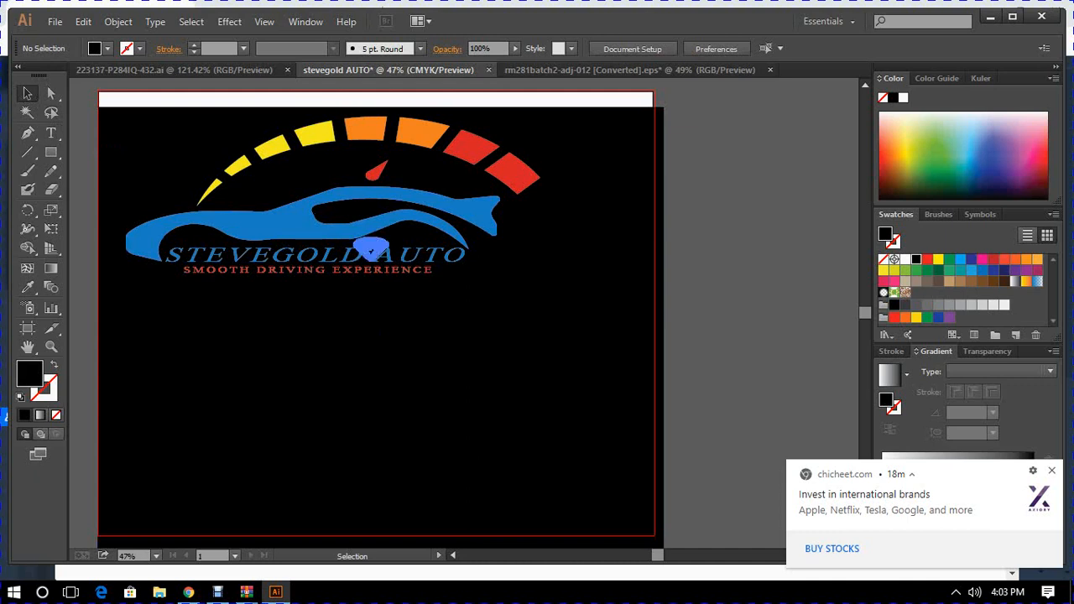
pyautogui.click(370, 249)
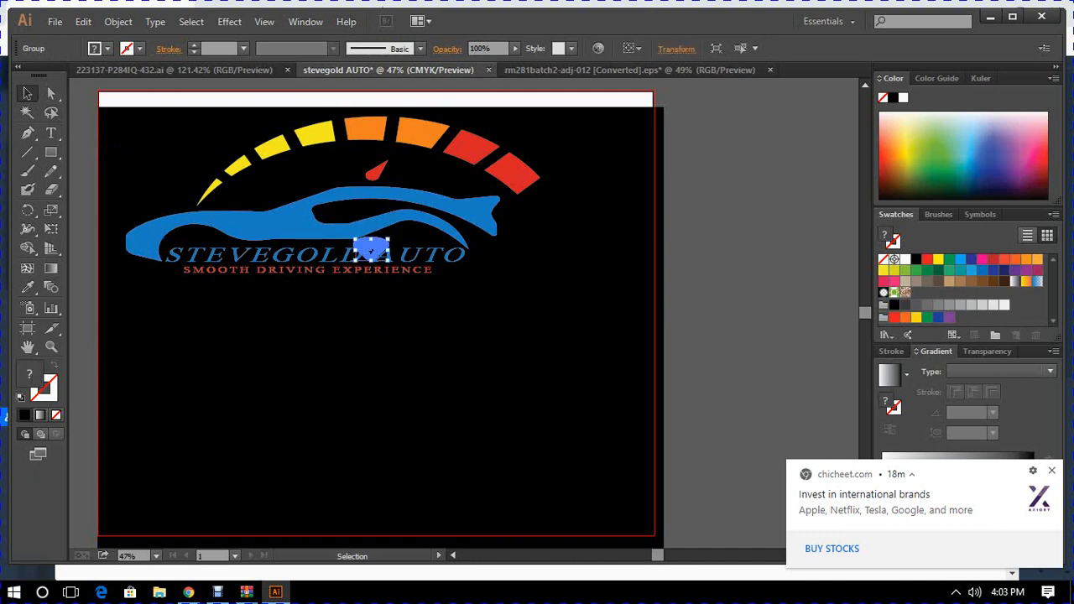
pyautogui.press('Right')
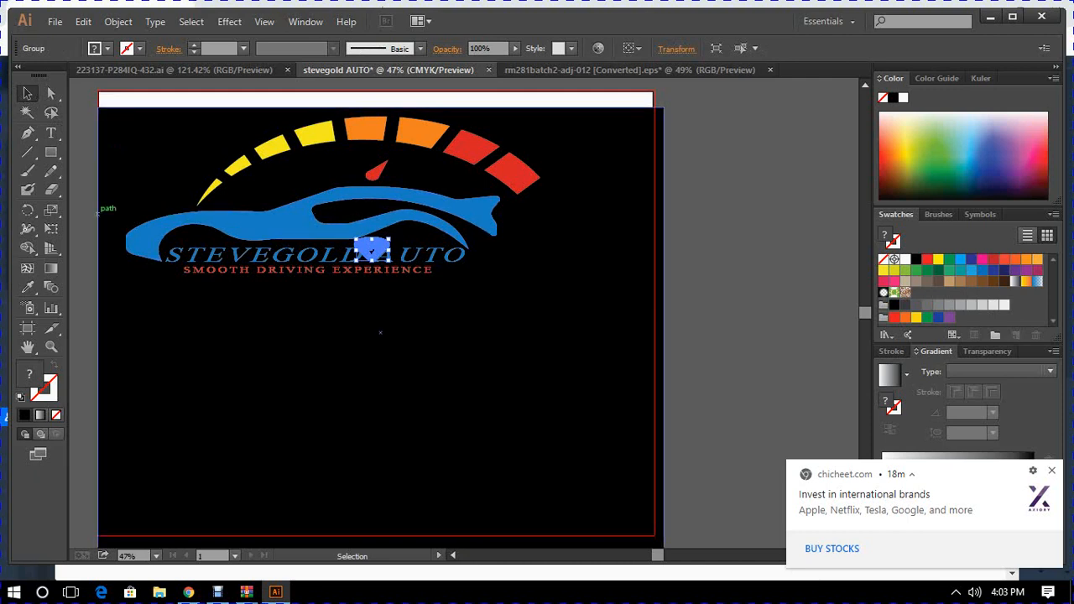
pyautogui.hotkey('ctrl', 'shift', 'a')
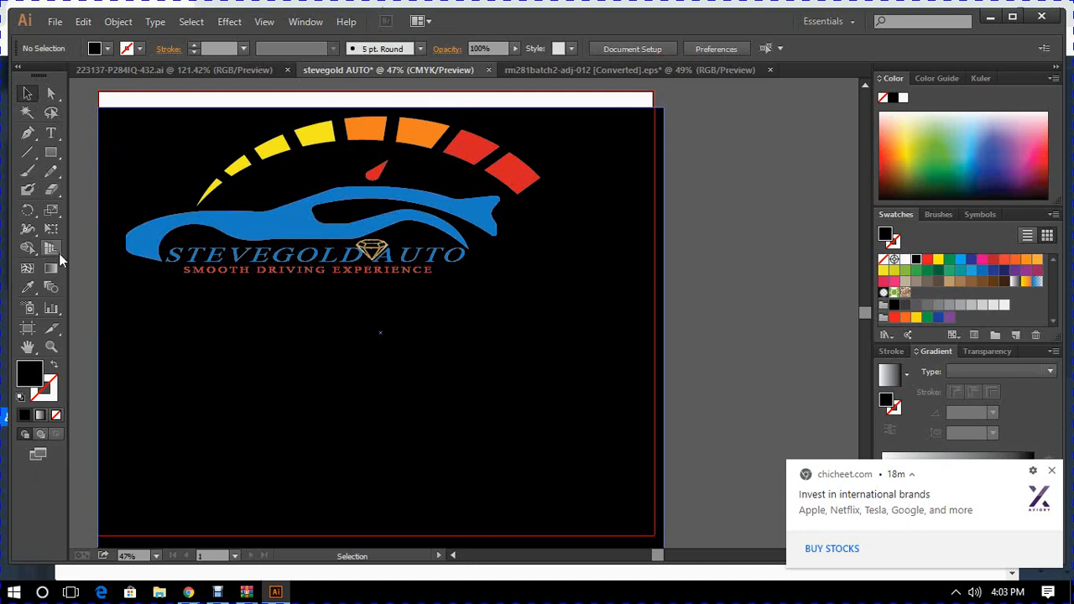
# - Nudge the diamond right in small increments to refine its position between the D and A of STEVEGOLD AUTO
pyautogui.click(52, 347)
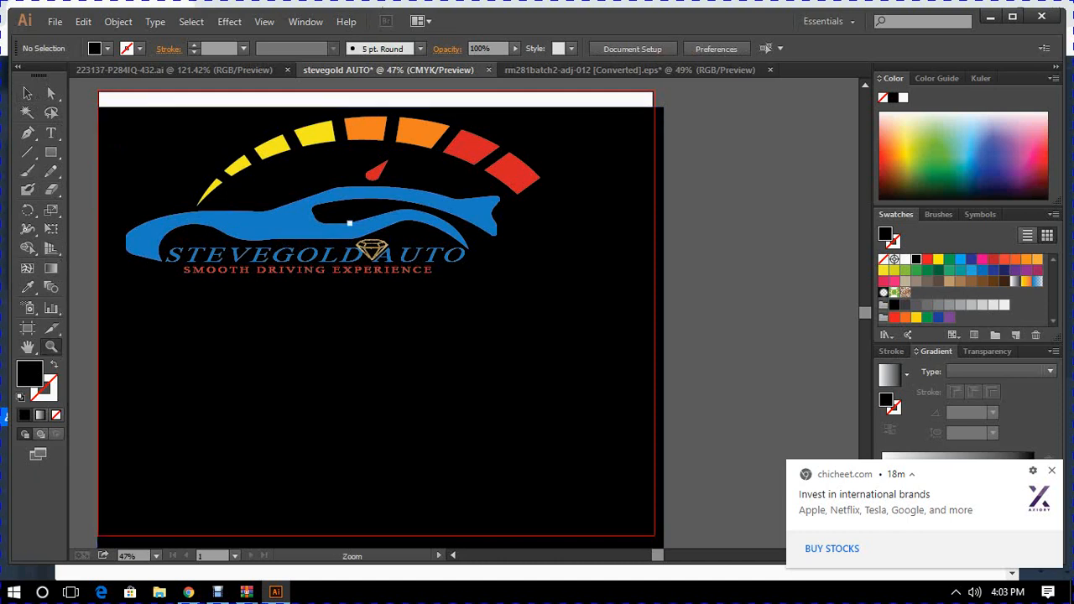
pyautogui.moveTo(322, 198); pyautogui.dragTo(492, 291)
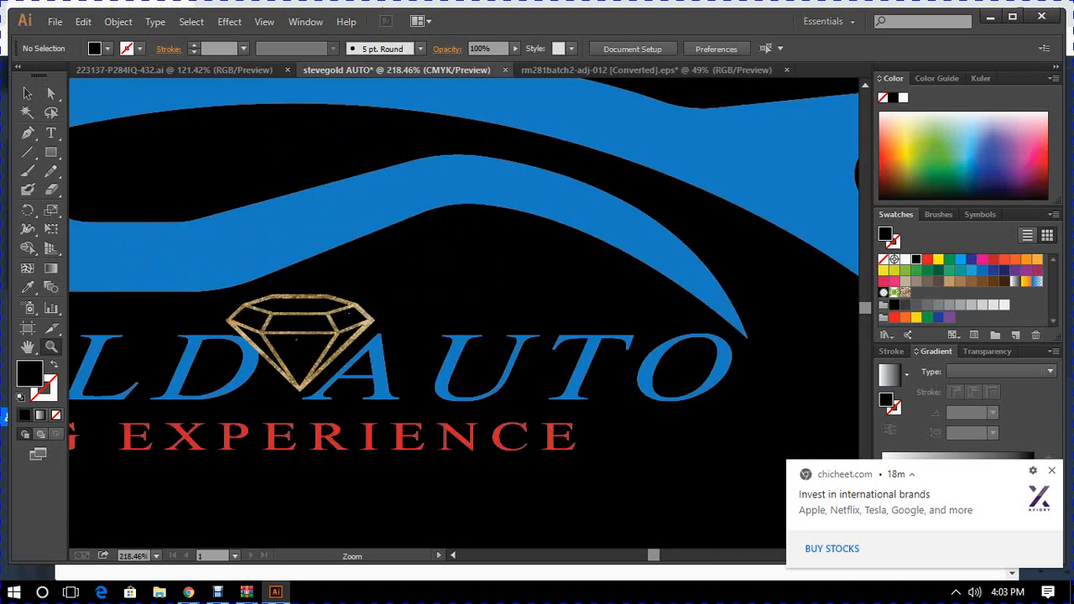
pyautogui.click(25, 94)
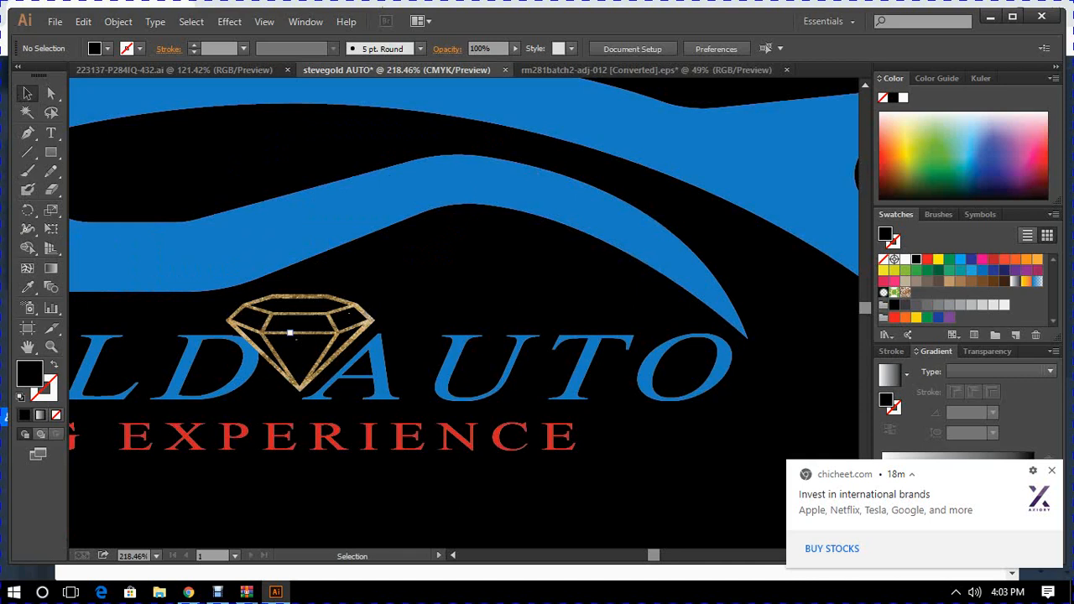
pyautogui.click(289, 327)
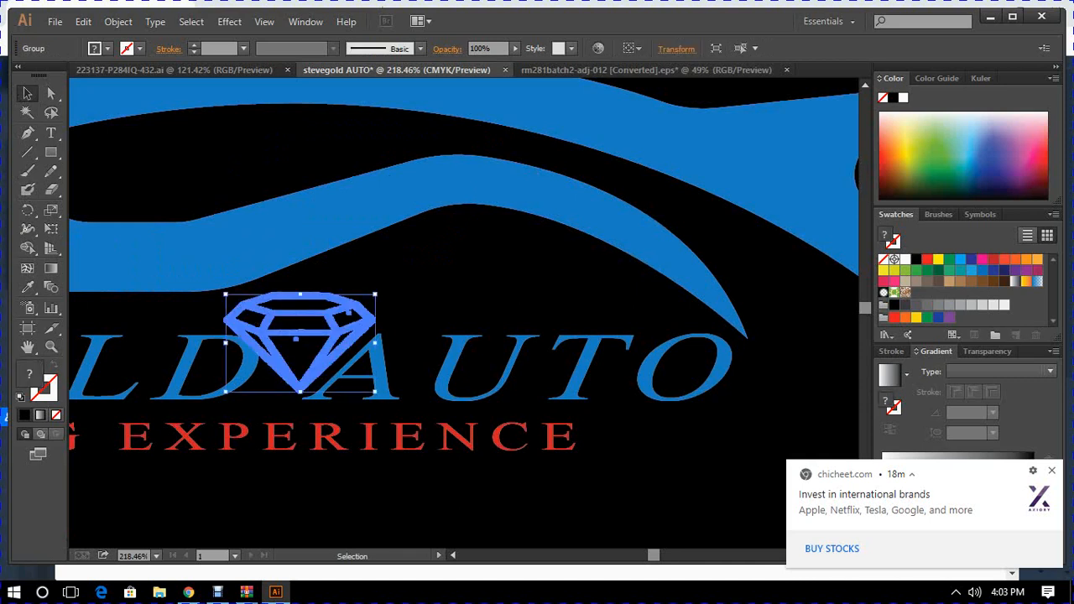
pyautogui.press('Right')
pyautogui.press('Right')
pyautogui.press('Right')
pyautogui.press('Right')
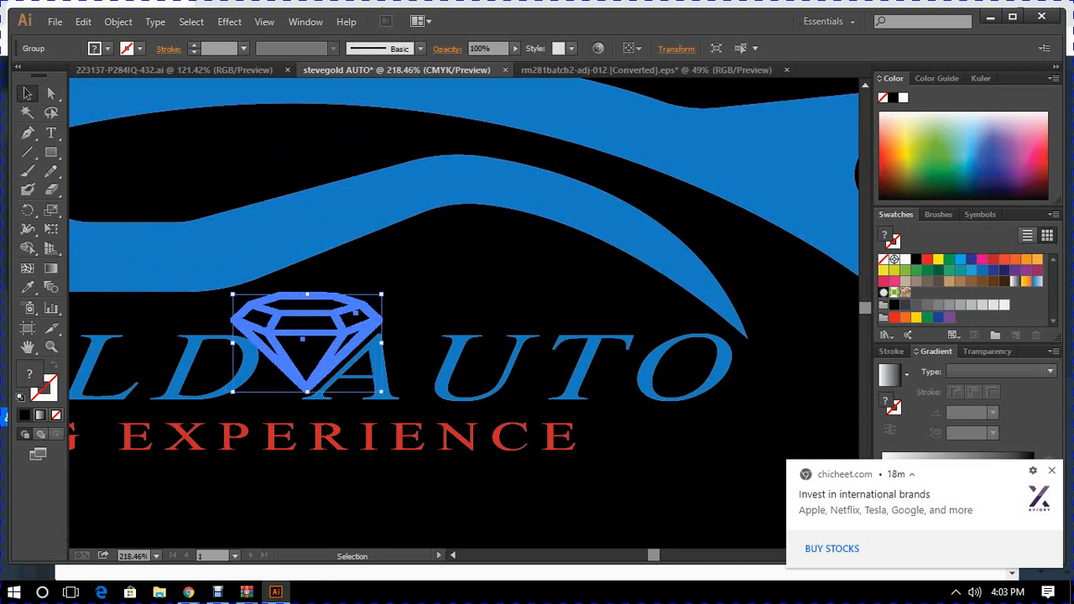
pyautogui.press('Right')
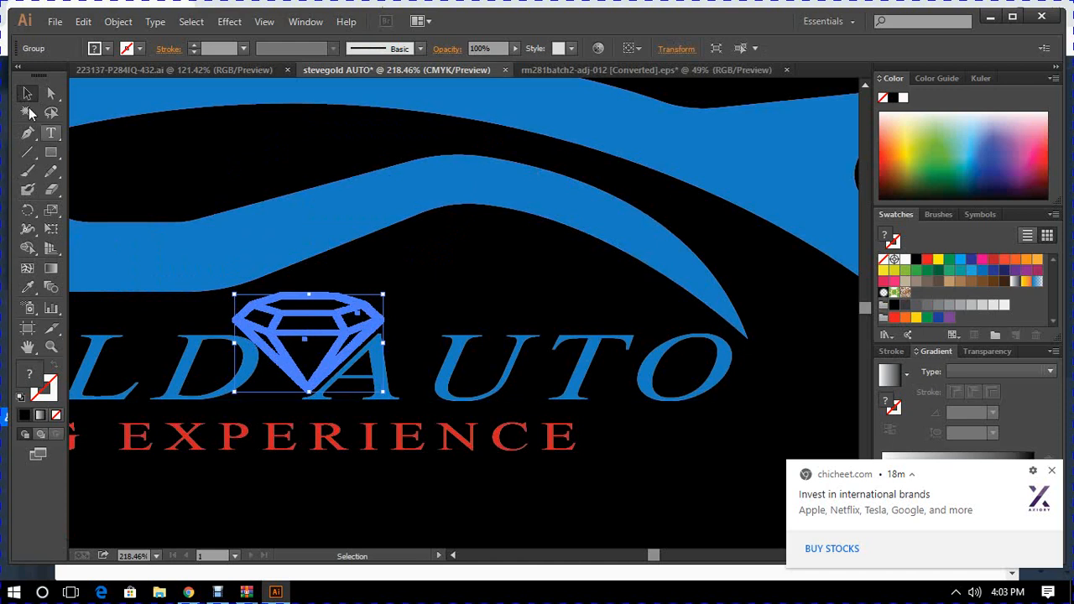
# - Move the black background rectangle up so it covers nearly the whole artboard, and deselect it
pyautogui.click(156, 555)
pyautogui.click(178, 541)
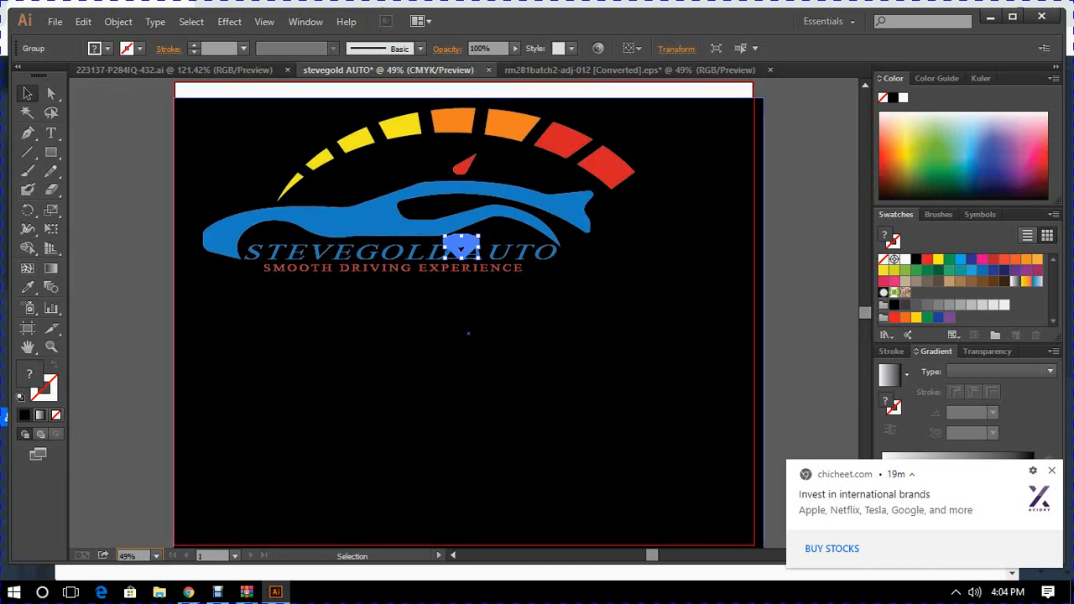
pyautogui.click(462, 244)
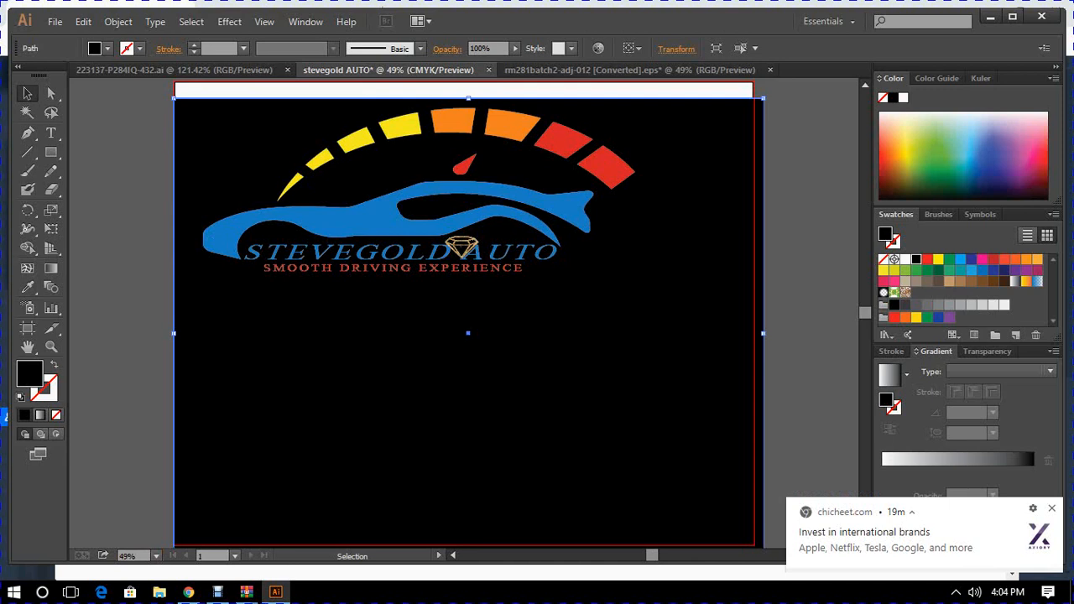
pyautogui.moveTo(468, 333); pyautogui.dragTo(465, 320)
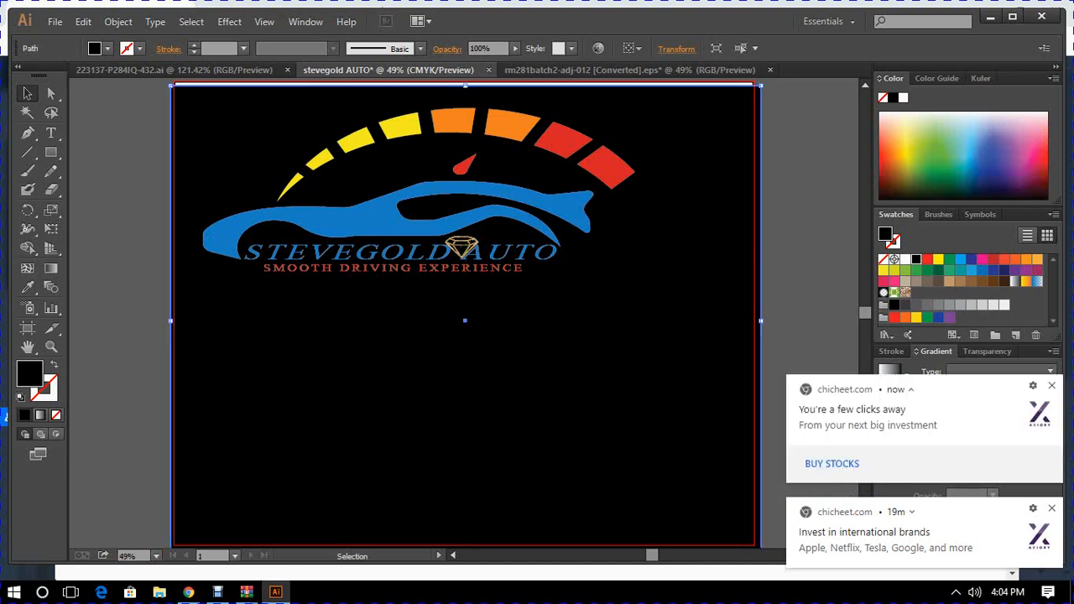
pyautogui.moveTo(269, 362); pyautogui.dragTo(269, 363)
pyautogui.hotkey('ctrl', 'shift', 'a')
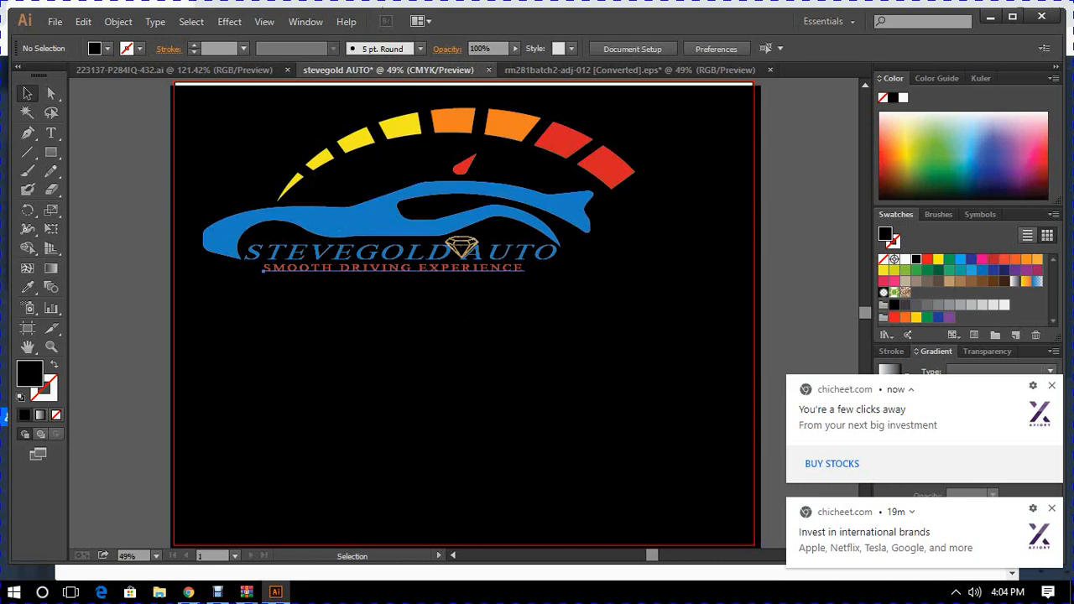
# - Group the car, speedometer arc, needle, diamond, STEVEGOLD AUTO lettering and slogan into one object, leaving out the black background, and deselect it
pyautogui.click(394, 268)
pyautogui.keyDown('shift'); pyautogui.click(394, 251); pyautogui.keyUp('shift')
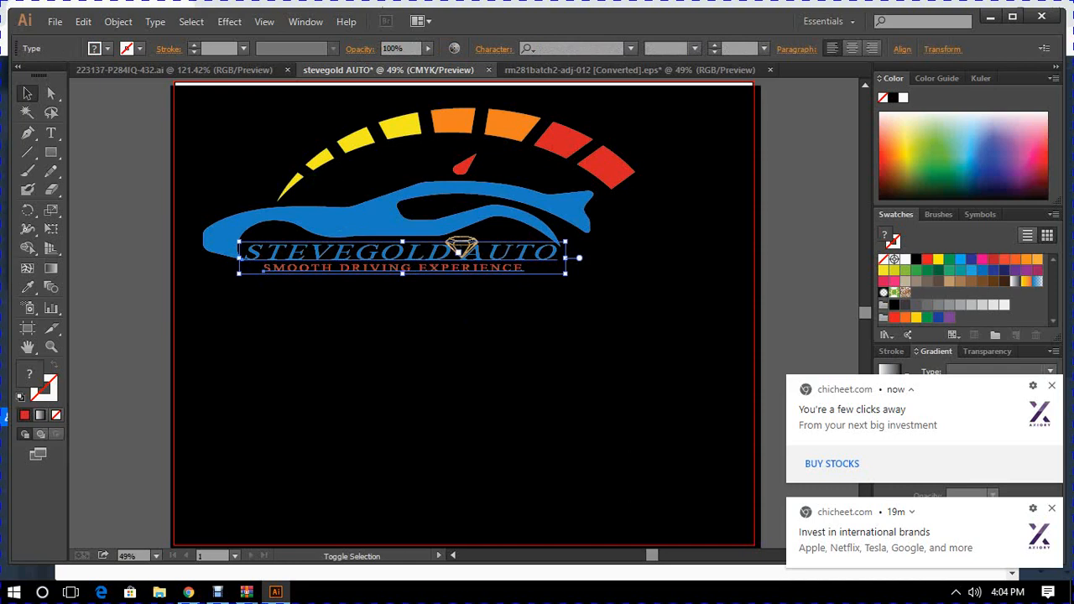
pyautogui.keyDown('shift'); pyautogui.click(459, 250); pyautogui.keyUp('shift')
pyautogui.keyDown('shift'); pyautogui.click(469, 228); pyautogui.keyUp('shift')
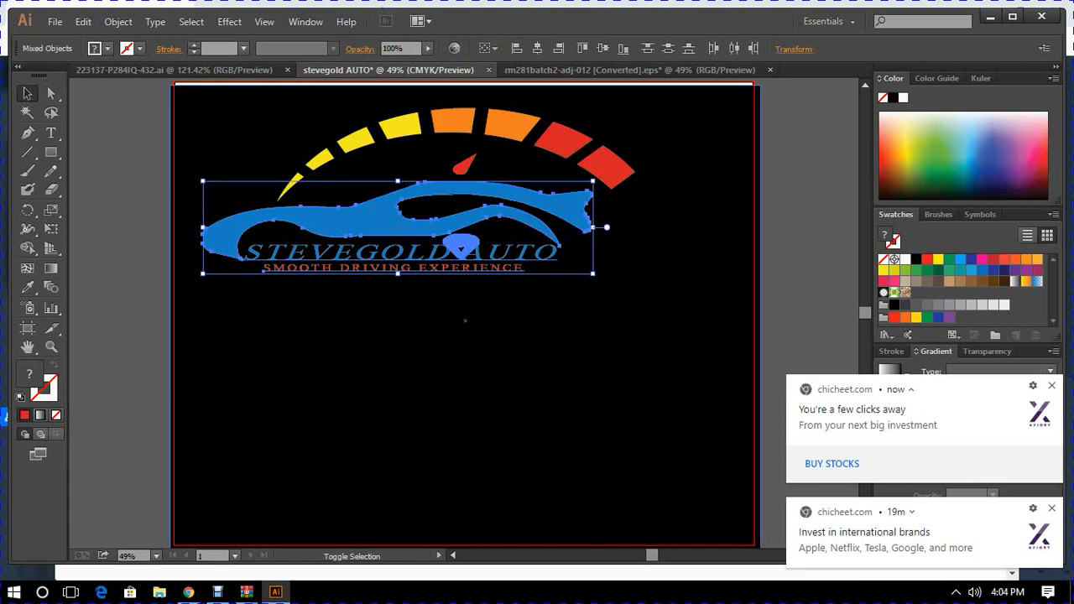
pyautogui.keyDown('shift'); pyautogui.click(463, 166); pyautogui.keyUp('shift')
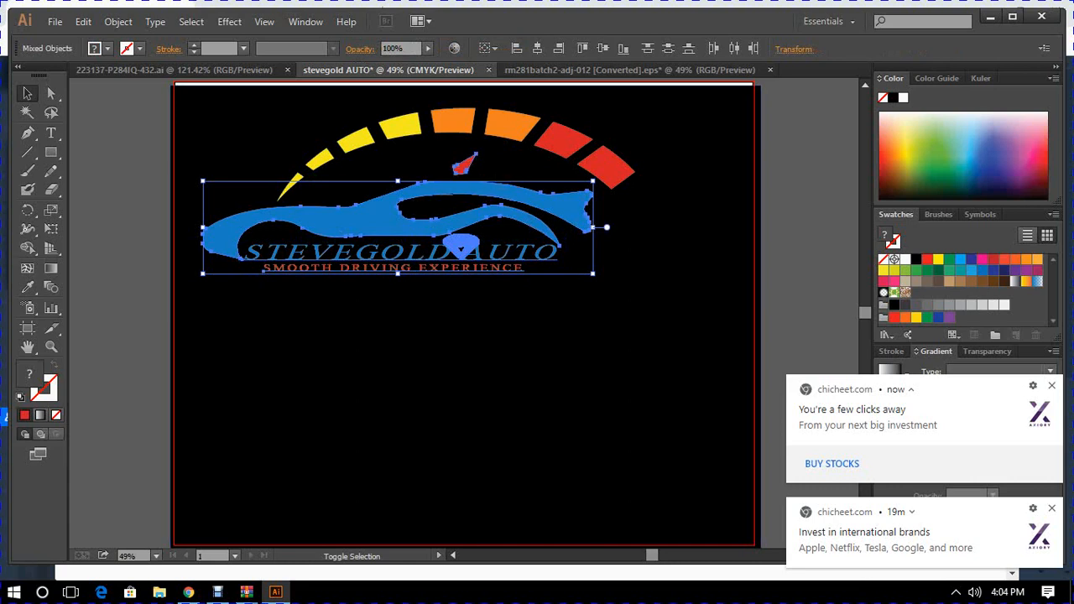
pyautogui.keyDown('shift'); pyautogui.click(454, 121); pyautogui.keyUp('shift')
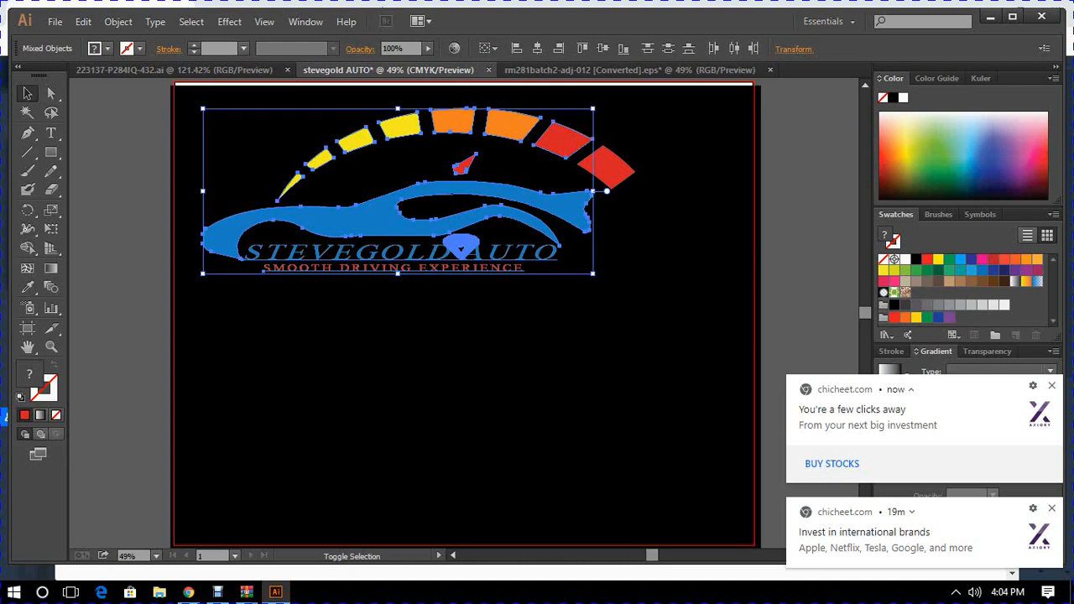
pyautogui.keyDown('shift'); pyautogui.click(610, 167); pyautogui.keyUp('shift')
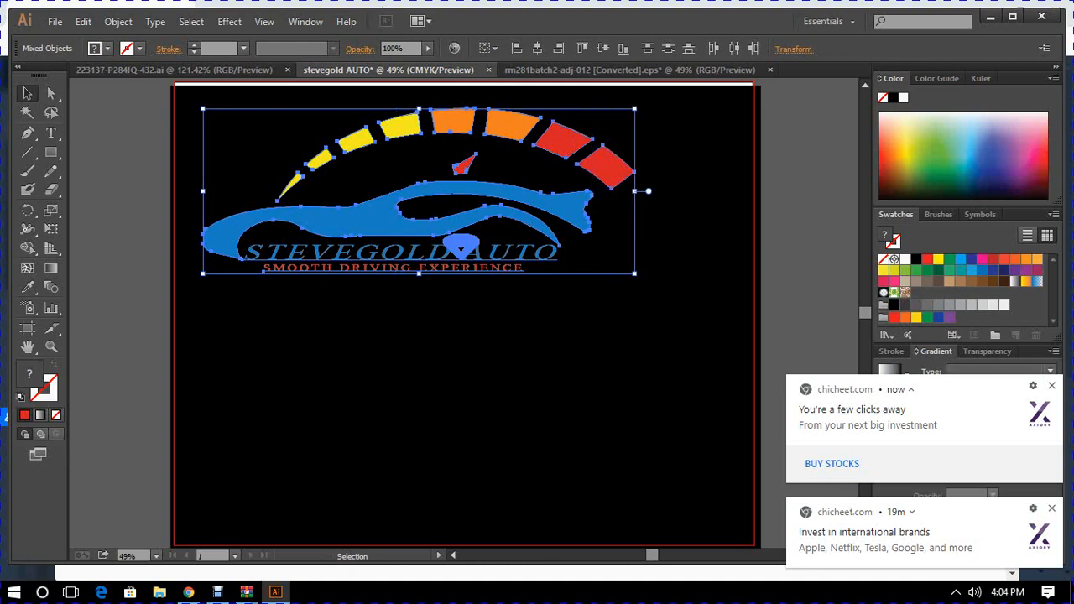
pyautogui.press('a')
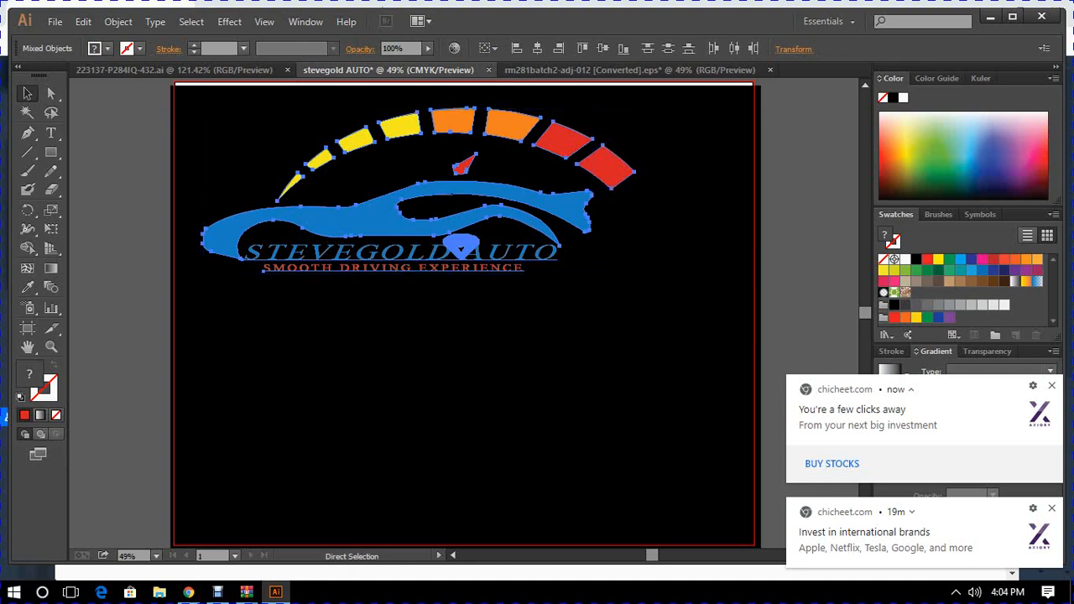
pyautogui.hotkey('ctrl', 'g')
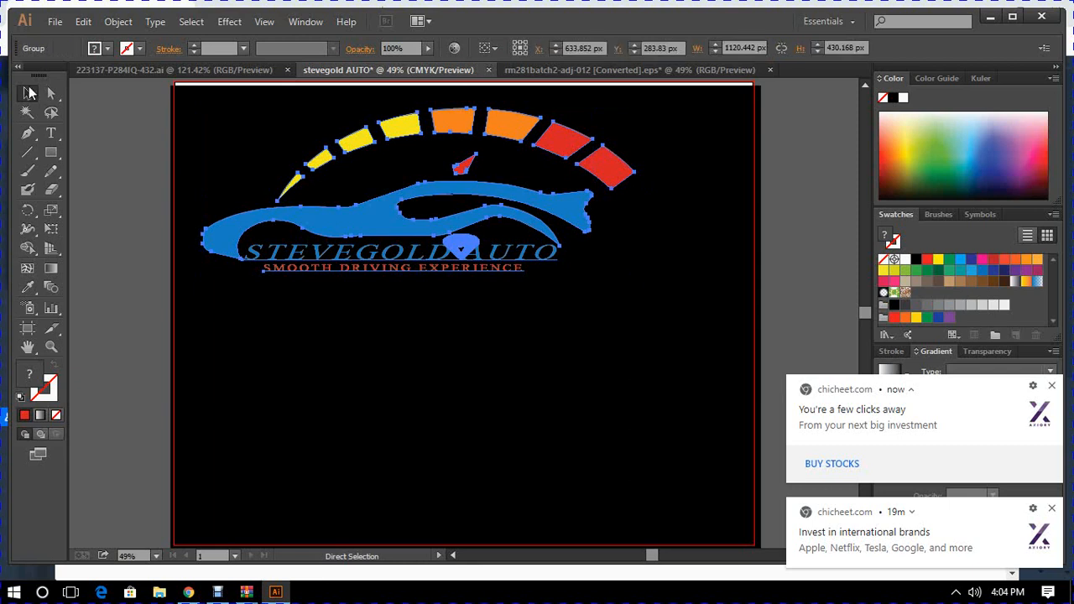
pyautogui.click(29, 96)
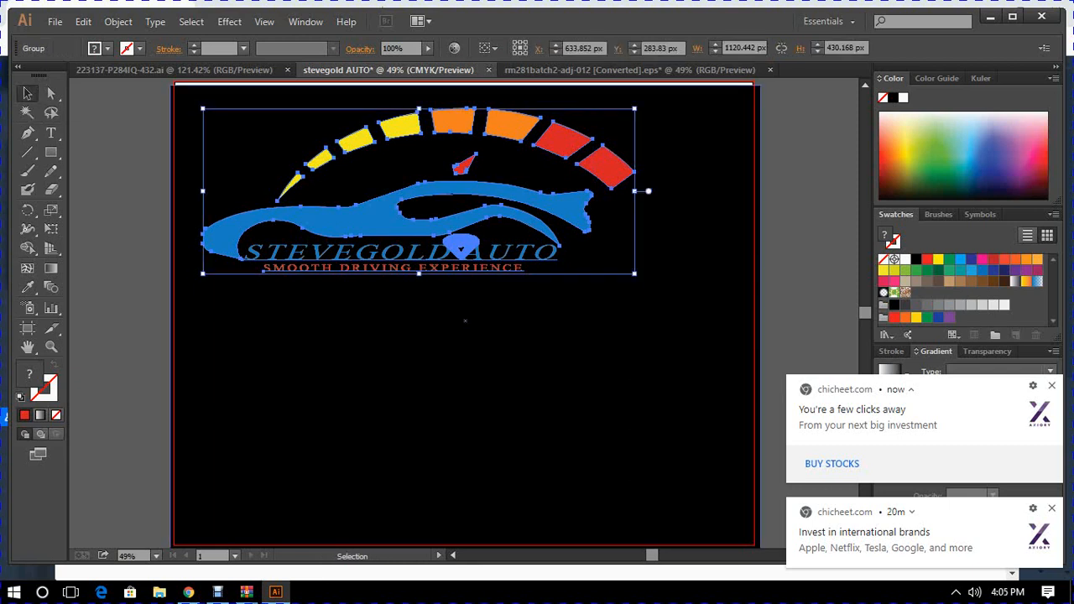
pyautogui.click(805, 323)
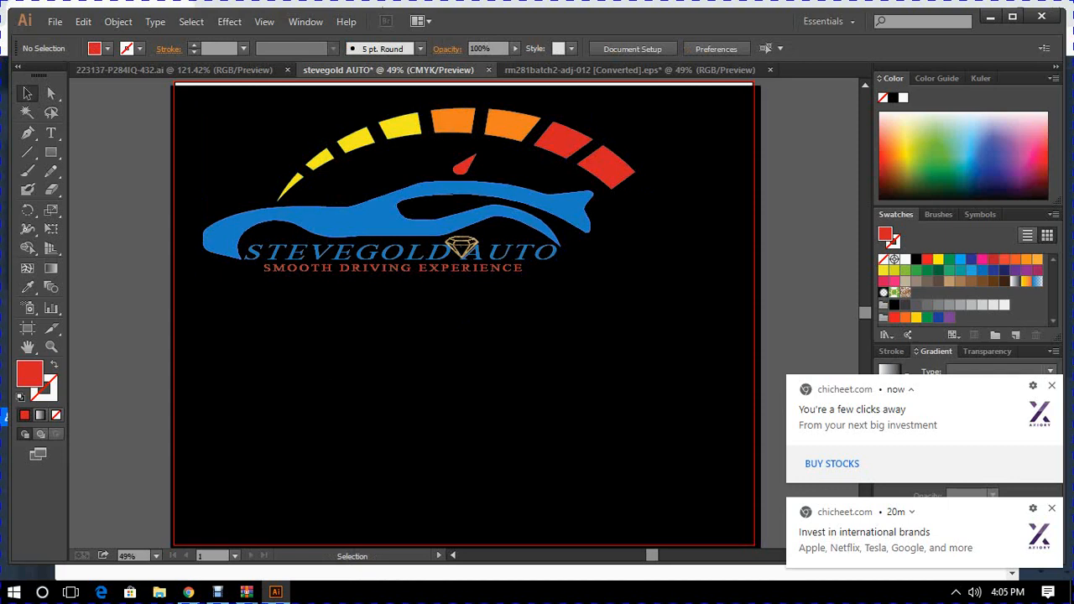
# - Stretch the grouped STEVEGOLD AUTO logo horizontally to about 1380 px wide, keeping its height, and deselect it
pyautogui.click(333, 219)
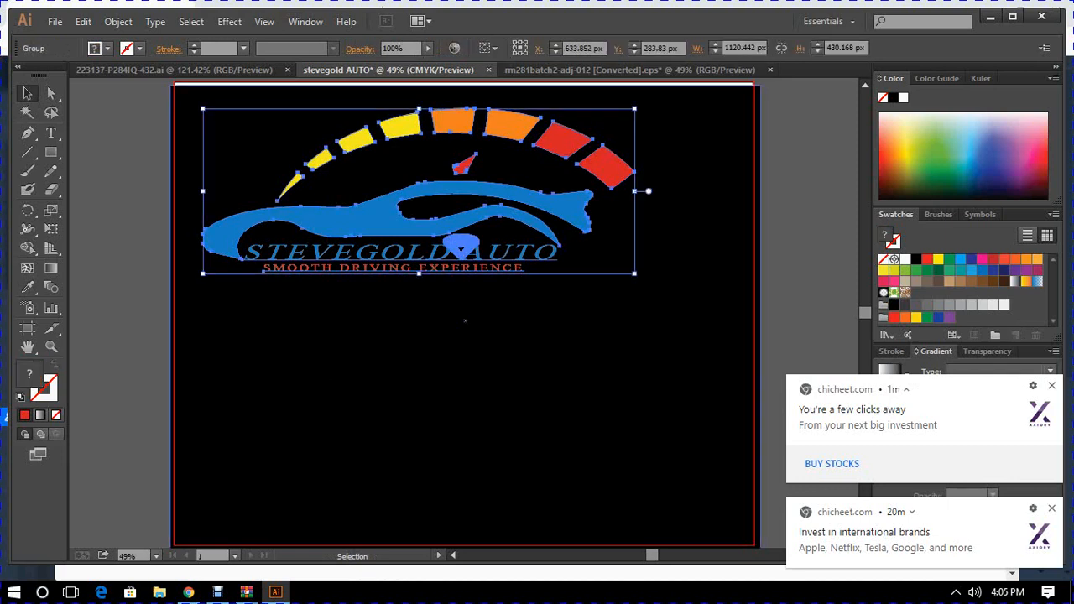
pyautogui.moveTo(634, 108); pyautogui.dragTo(735, 108)
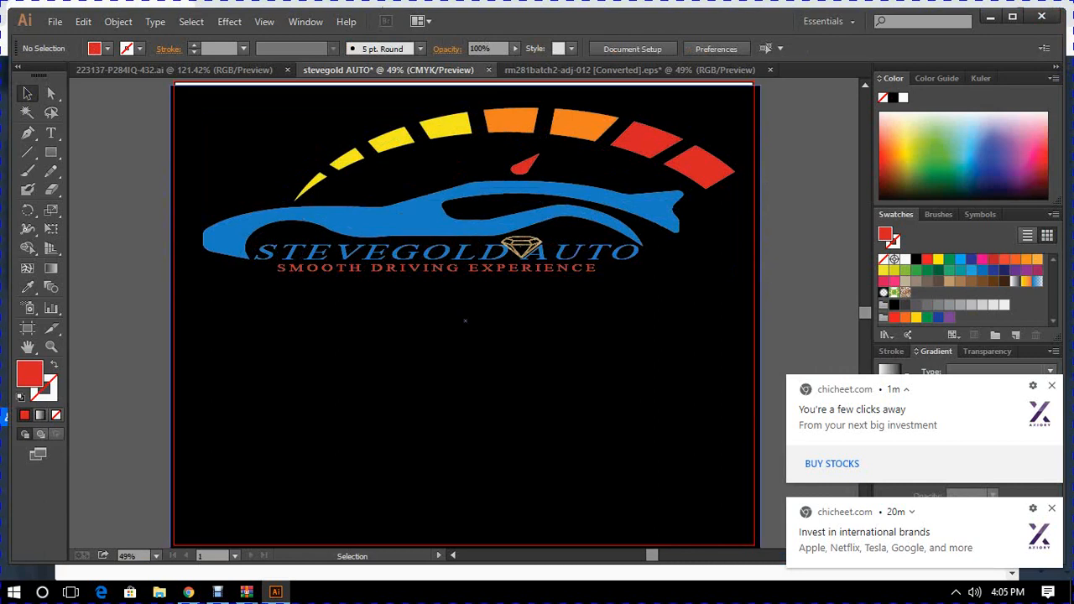
# - Copy the flaming-car HOT SPEED logo from the 223137-P284IQ-432.ai document
pyautogui.click(192, 72)
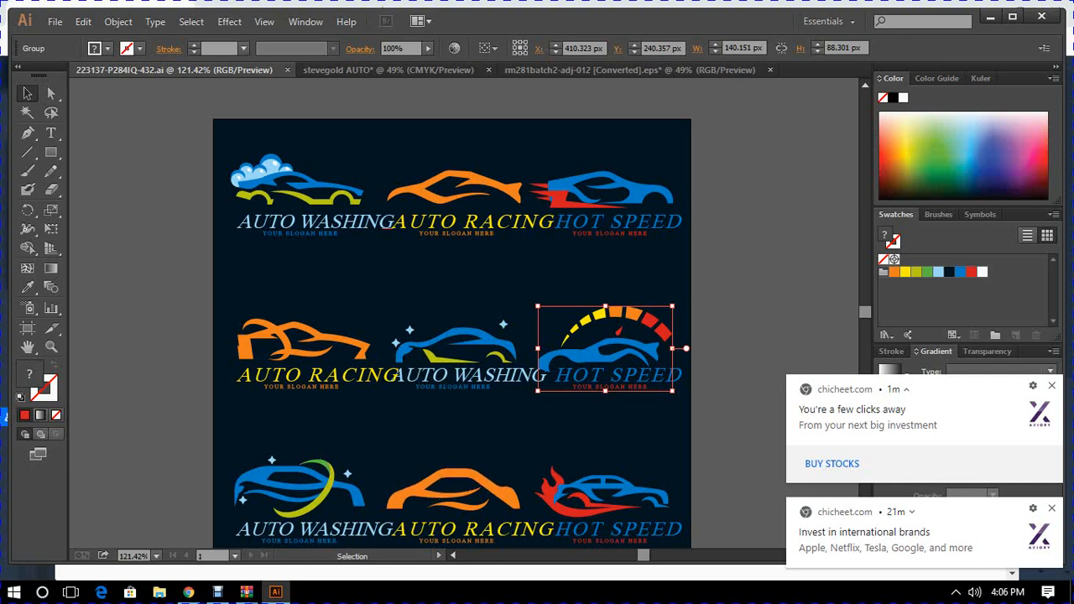
pyautogui.click(599, 501)
pyautogui.press('a')
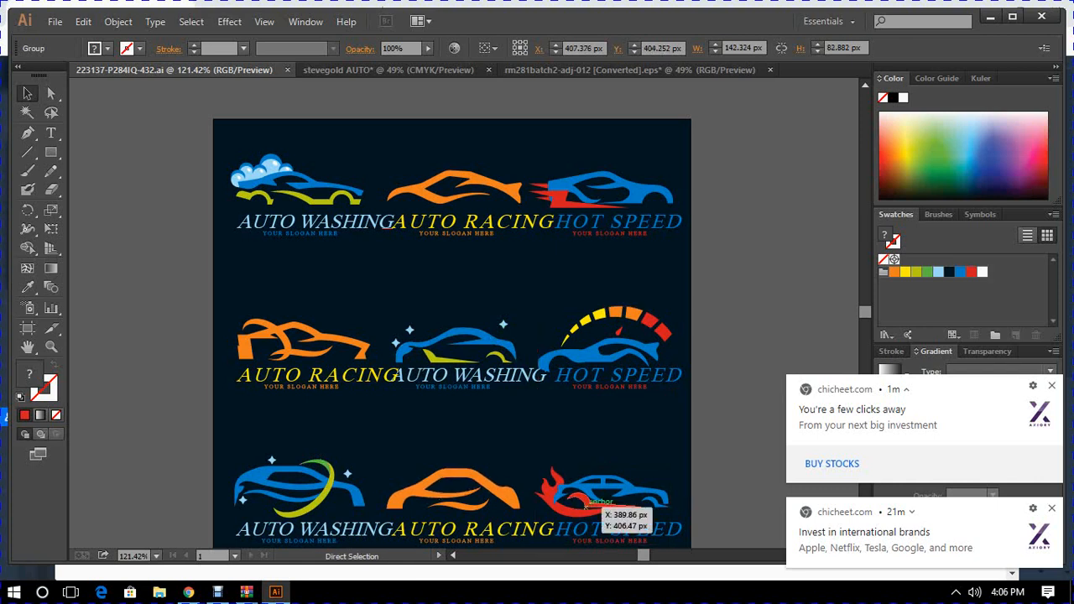
pyautogui.press('v')
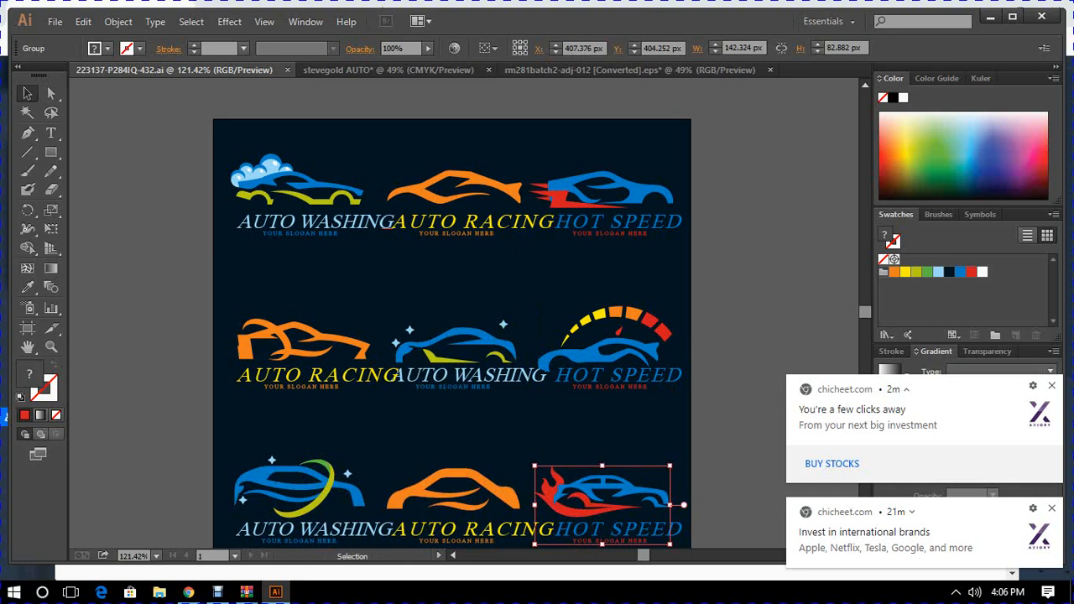
# - Close the diamond document rm281batch2-adj-012 [Converted].eps without saving its changes
pyautogui.click(596, 72)
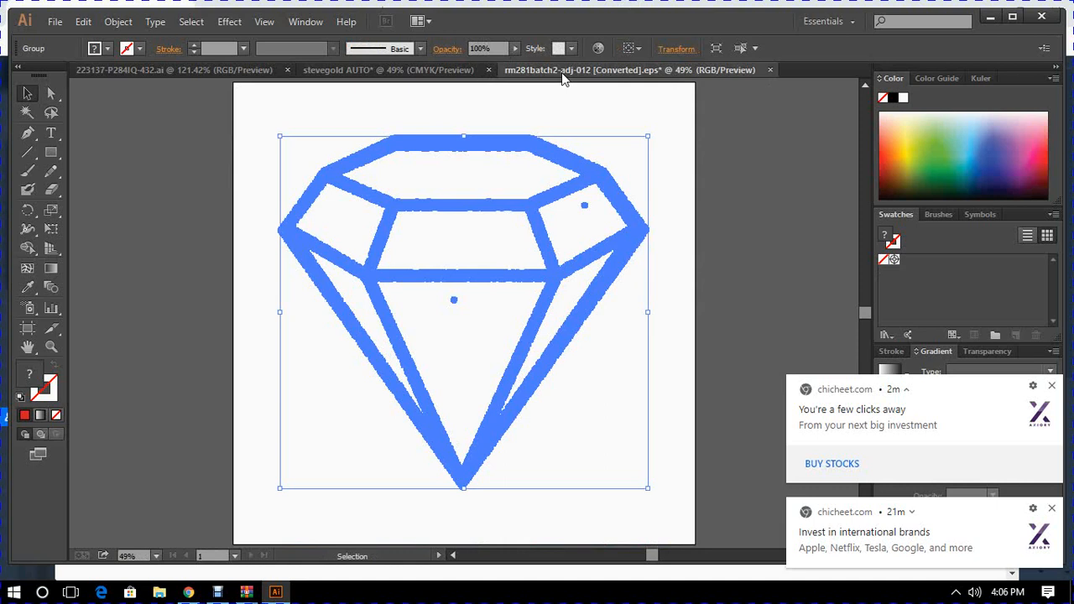
pyautogui.click(770, 71)
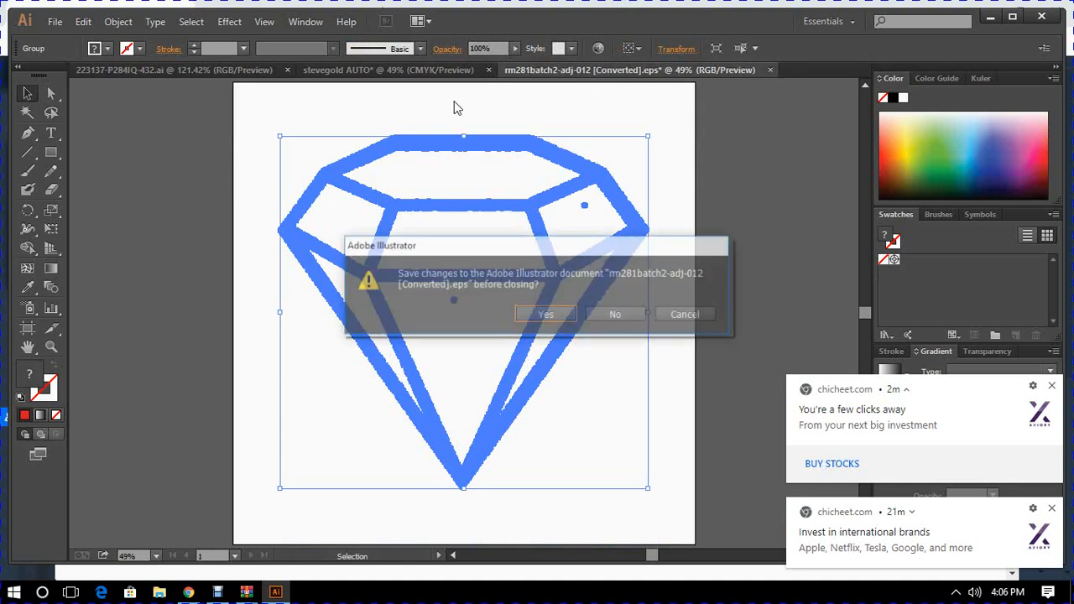
pyautogui.click(621, 314)
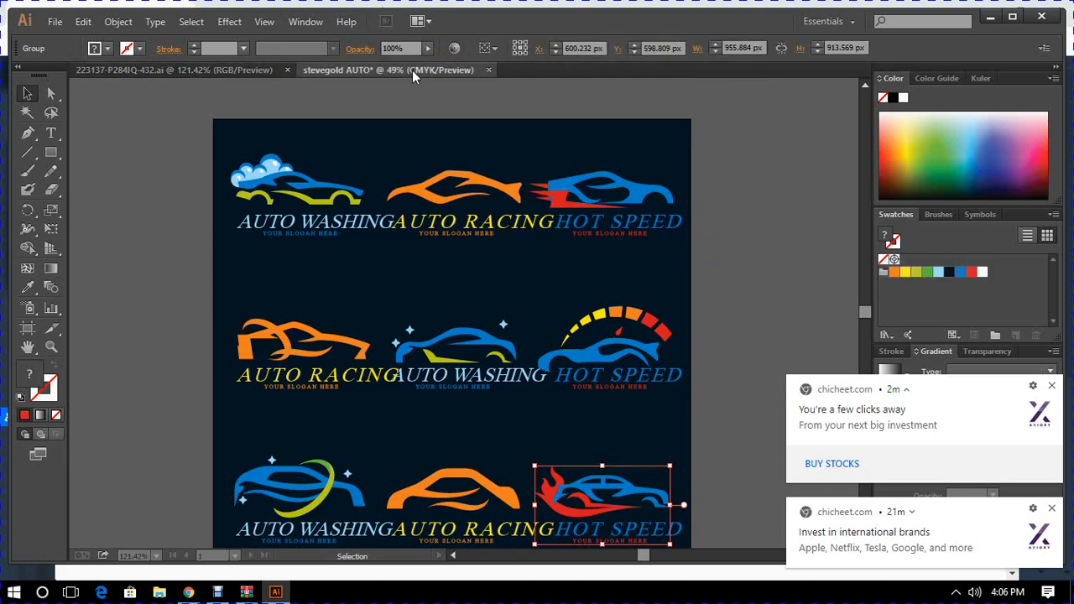
# - Paste the flaming-car HOT SPEED logo into the stevegold AUTO document and enlarge it to about 981 px wide
pyautogui.click(412, 69)
pyautogui.rightClick(375, 337)
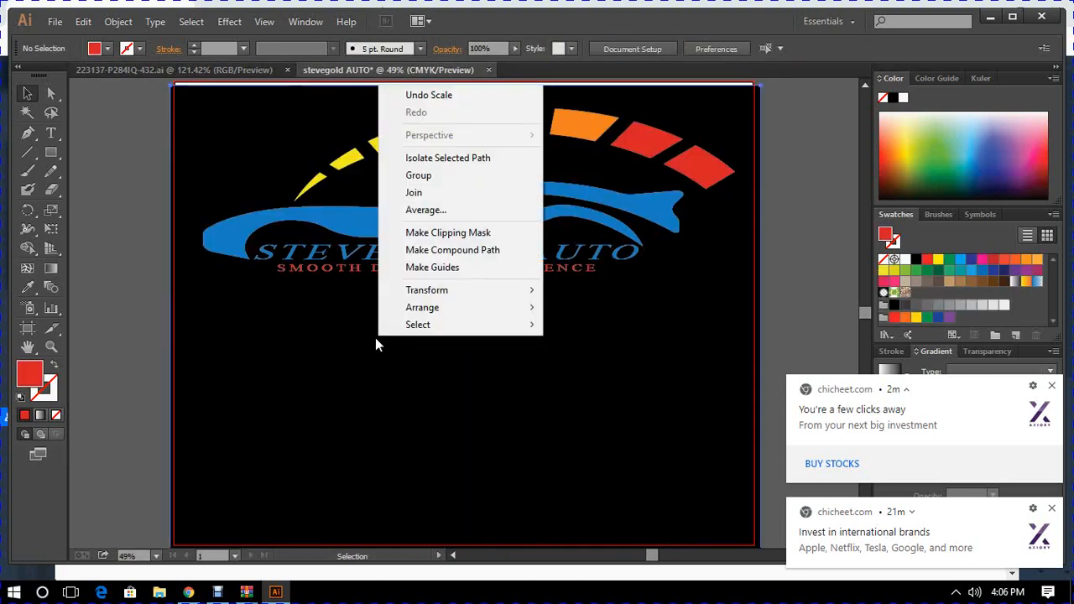
pyautogui.click(377, 347)
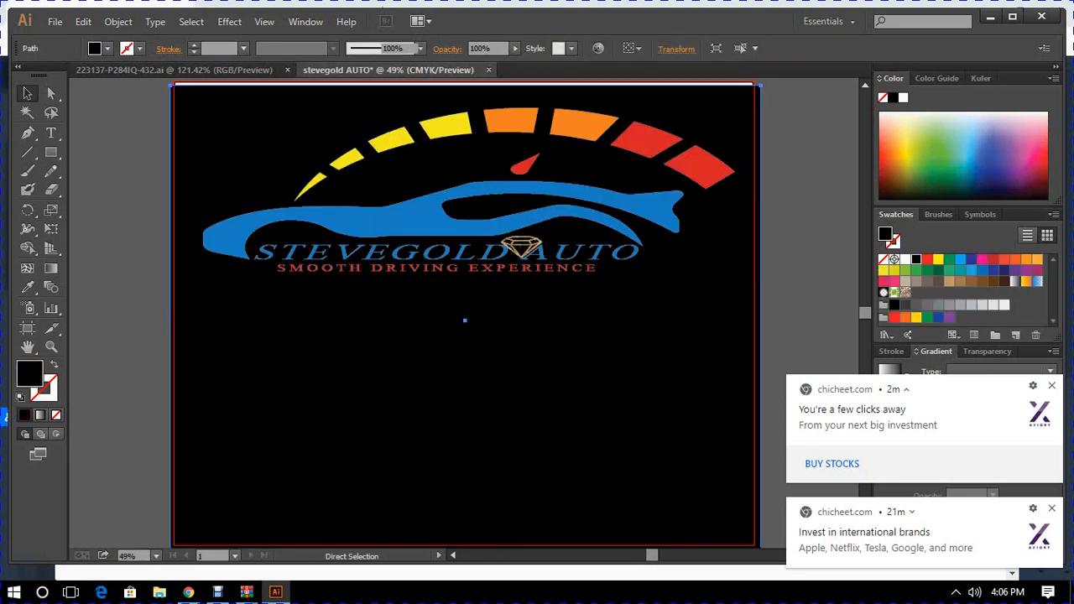
pyautogui.hotkey('ctrl', 'v')
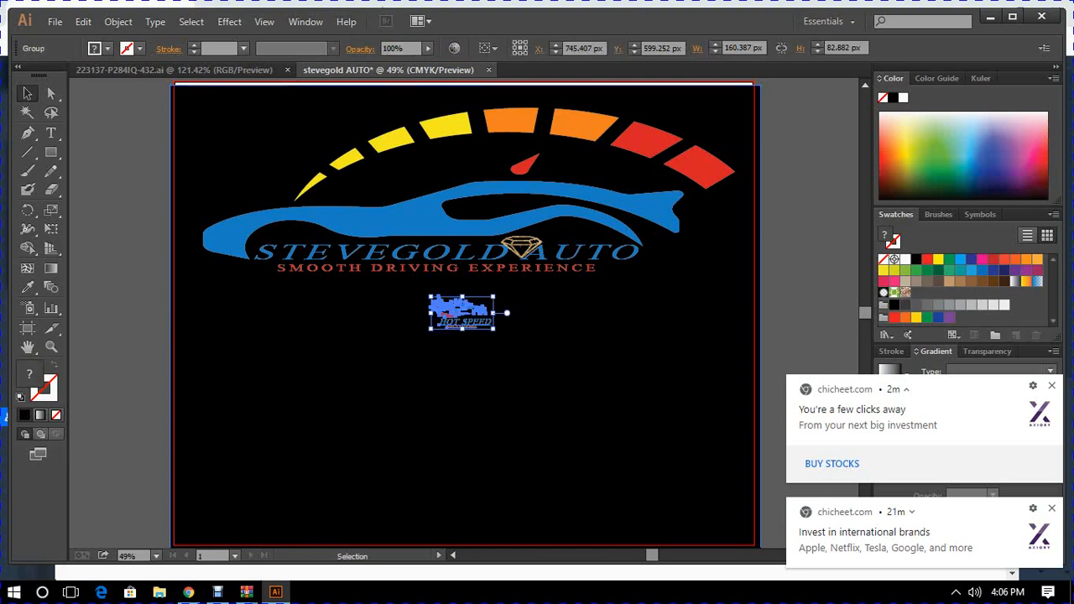
pyautogui.moveTo(494, 296); pyautogui.dragTo(808, 148)
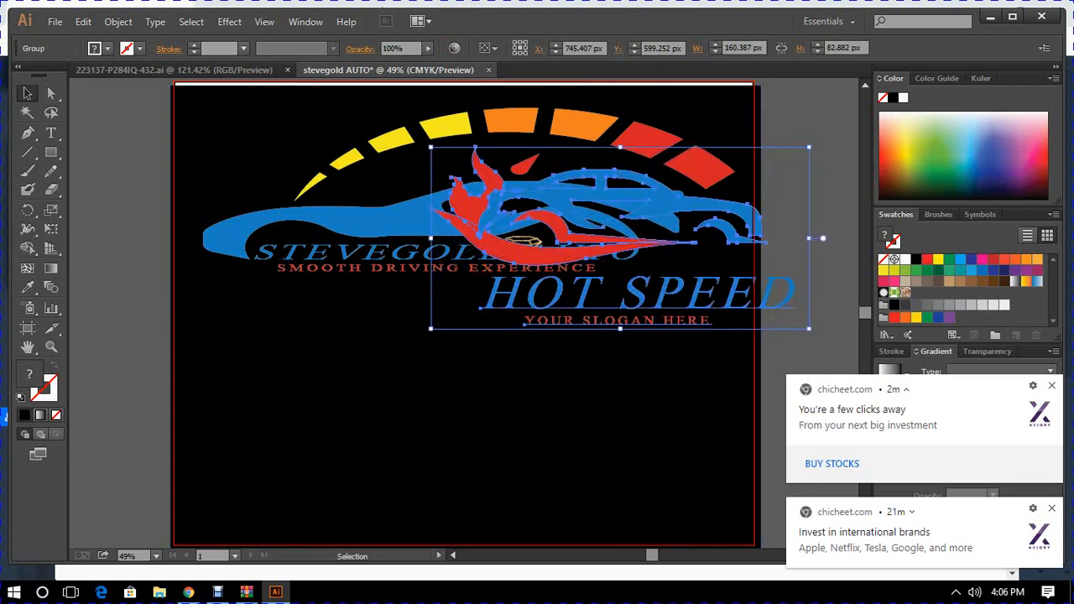
pyautogui.moveTo(670, 140); pyautogui.dragTo(560, 285)
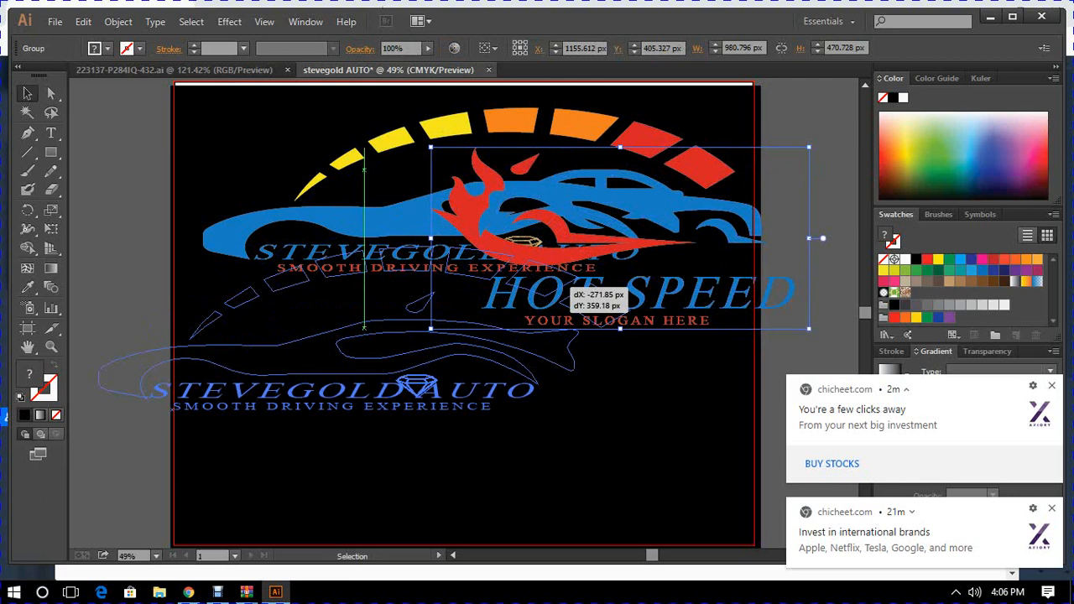
pyautogui.moveTo(563, 288); pyautogui.dragTo(564, 287)
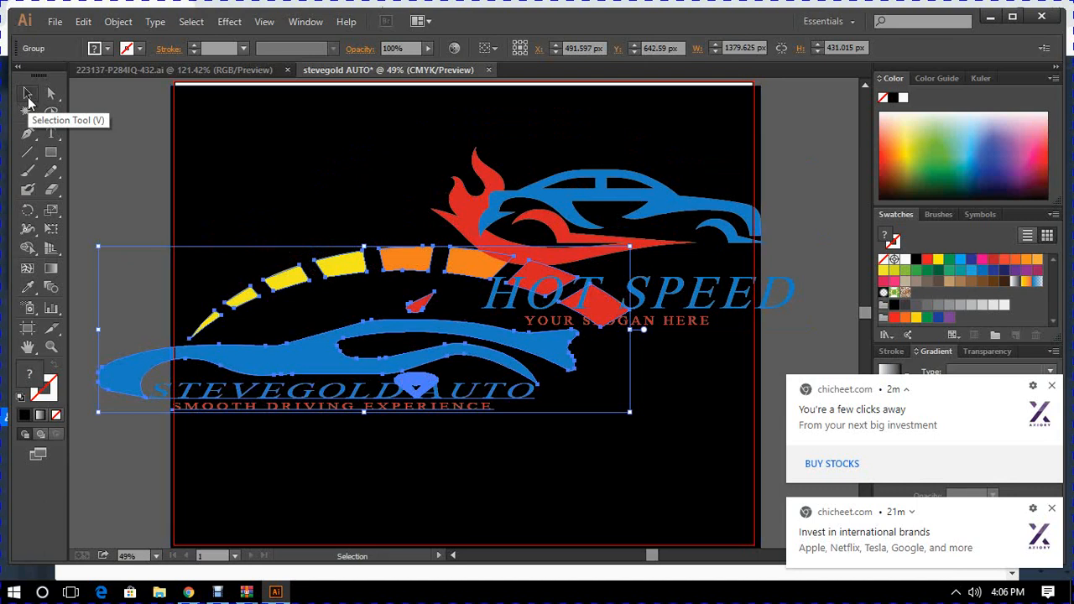
pyautogui.hotkey('ctrl', 'z')
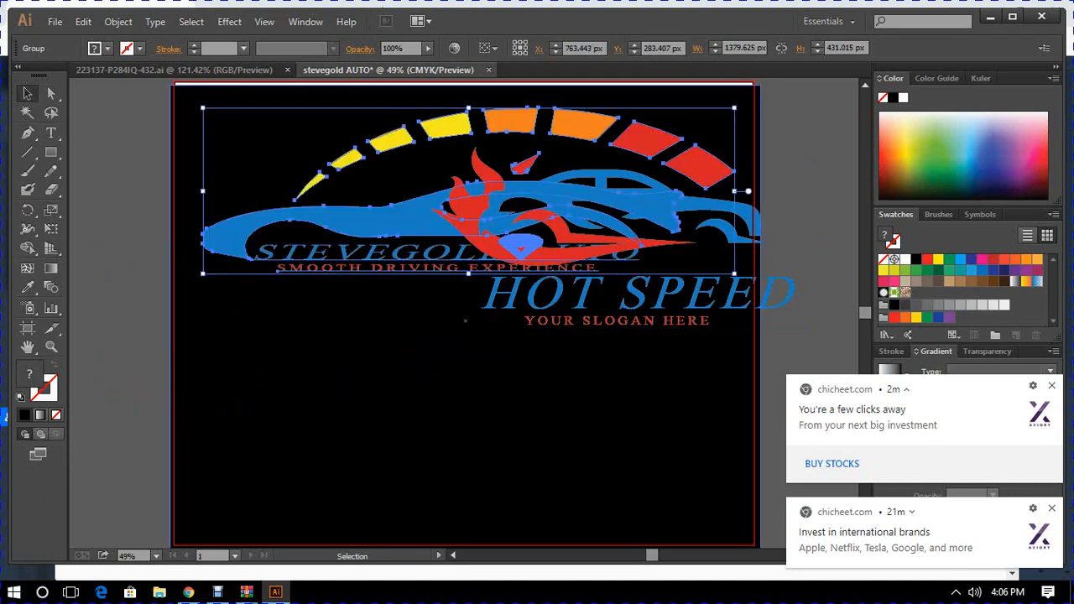
pyautogui.hotkey('ctrl', 'z')
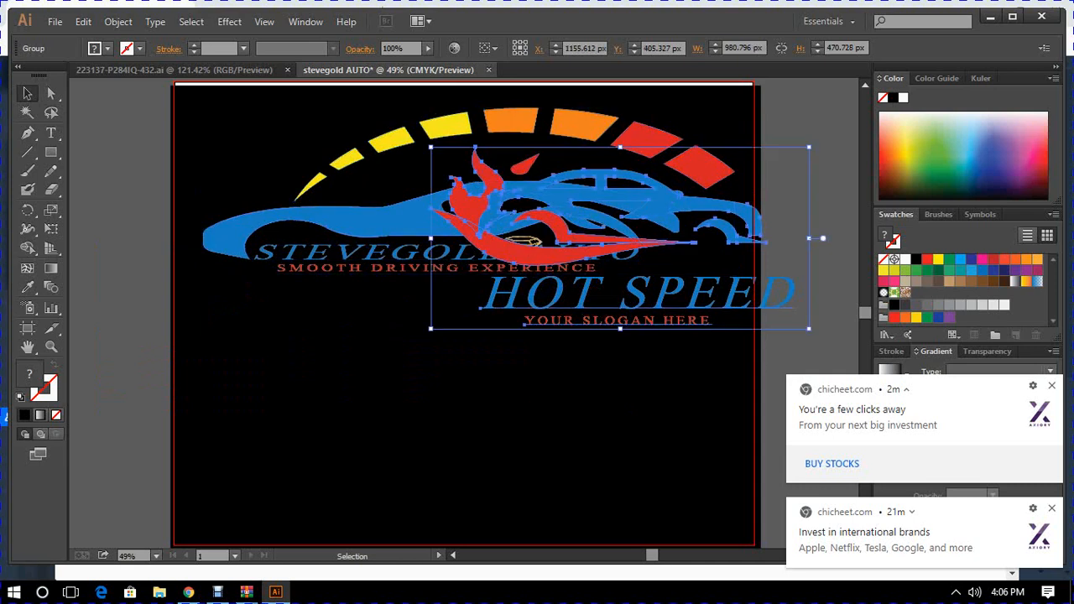
# - Move the flaming-car HOT SPEED logo into the empty black area below the STEVEGOLD AUTO logo
pyautogui.moveTo(562, 301); pyautogui.dragTo(562, 307)
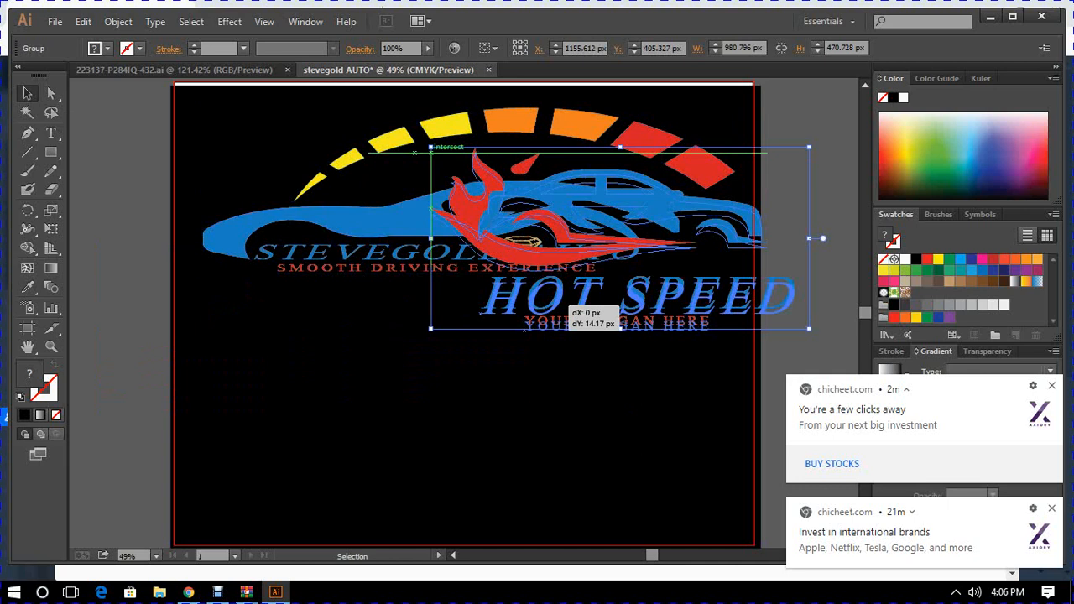
pyautogui.moveTo(562, 307); pyautogui.dragTo(562, 307)
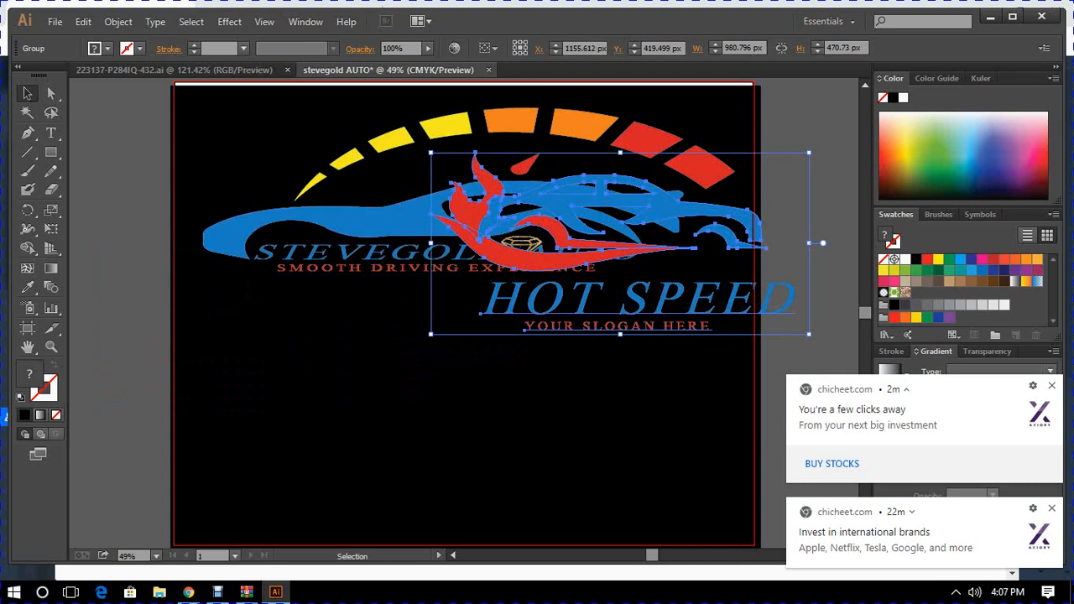
pyautogui.moveTo(543, 304); pyautogui.dragTo(538, 304)
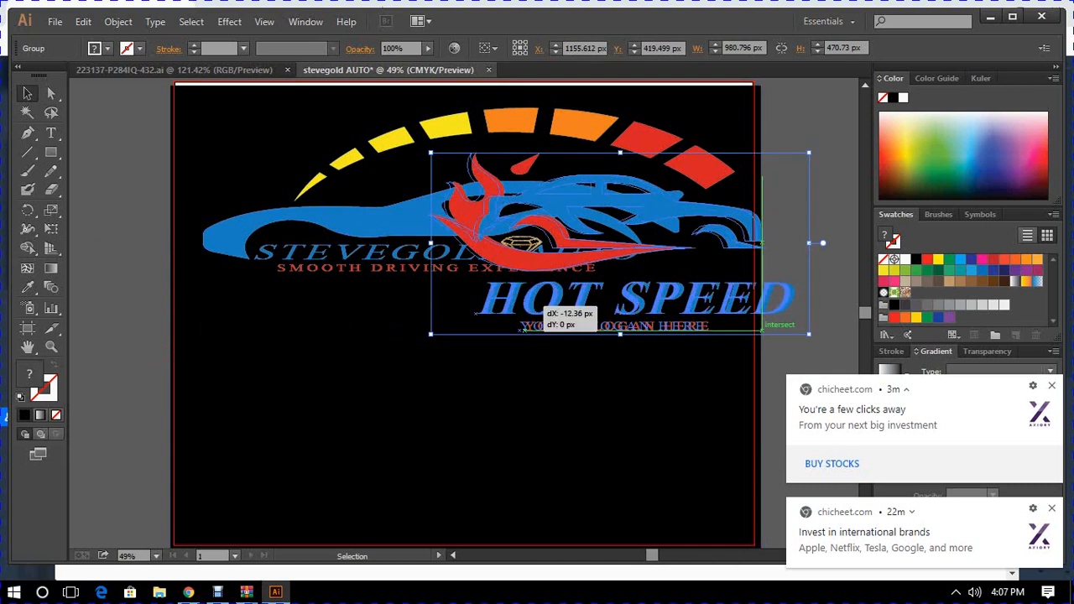
pyautogui.moveTo(538, 304); pyautogui.dragTo(539, 304)
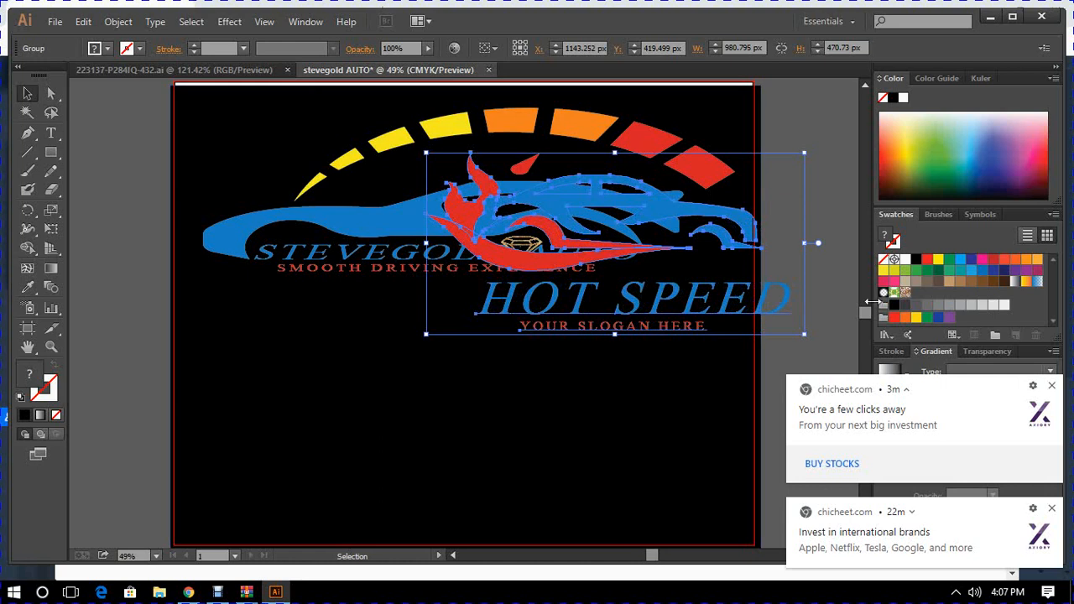
pyautogui.click(1052, 386)
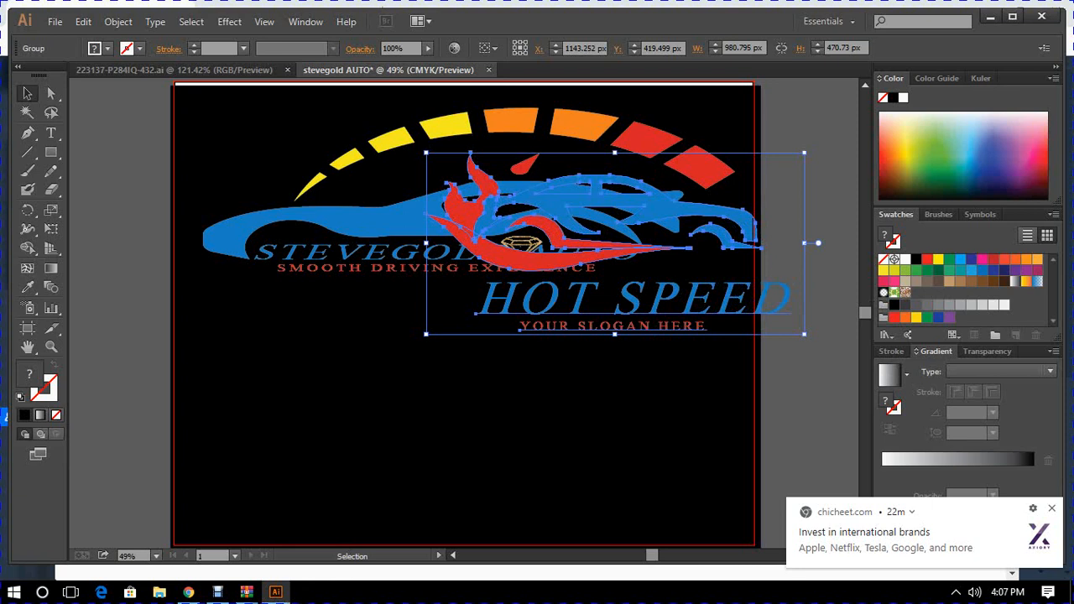
pyautogui.moveTo(652, 315); pyautogui.dragTo(653, 317)
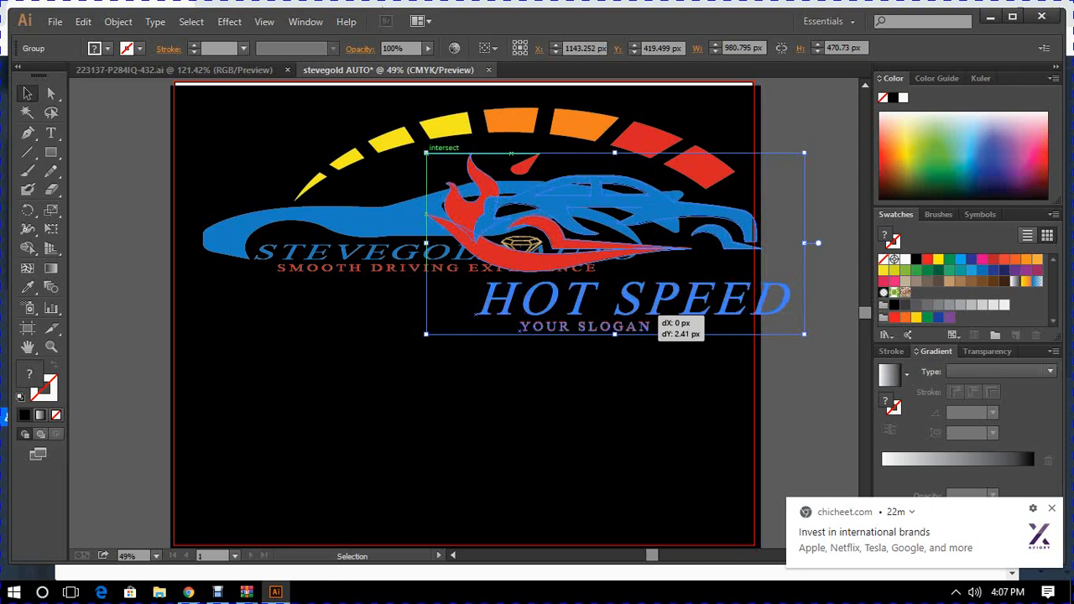
pyautogui.moveTo(653, 317); pyautogui.dragTo(315, 476)
pyautogui.moveTo(315, 475); pyautogui.dragTo(315, 475)
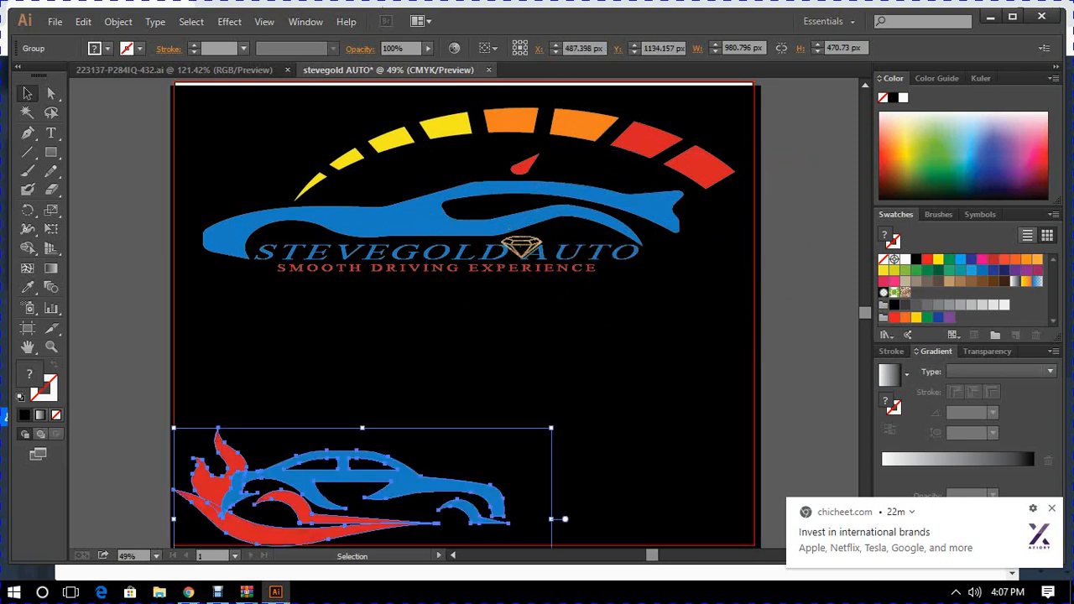
pyautogui.moveTo(316, 475); pyautogui.dragTo(447, 340)
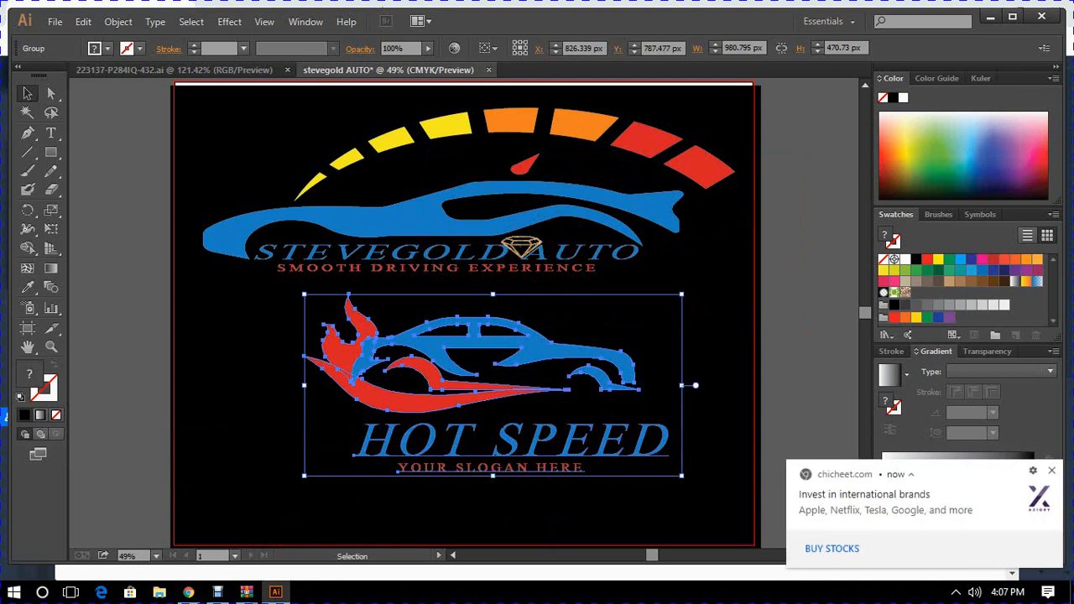
# - Enlarge the flaming-car HOT SPEED logo to about 1213 px wide and 514 px tall
pyautogui.moveTo(304, 476); pyautogui.dragTo(215, 492)
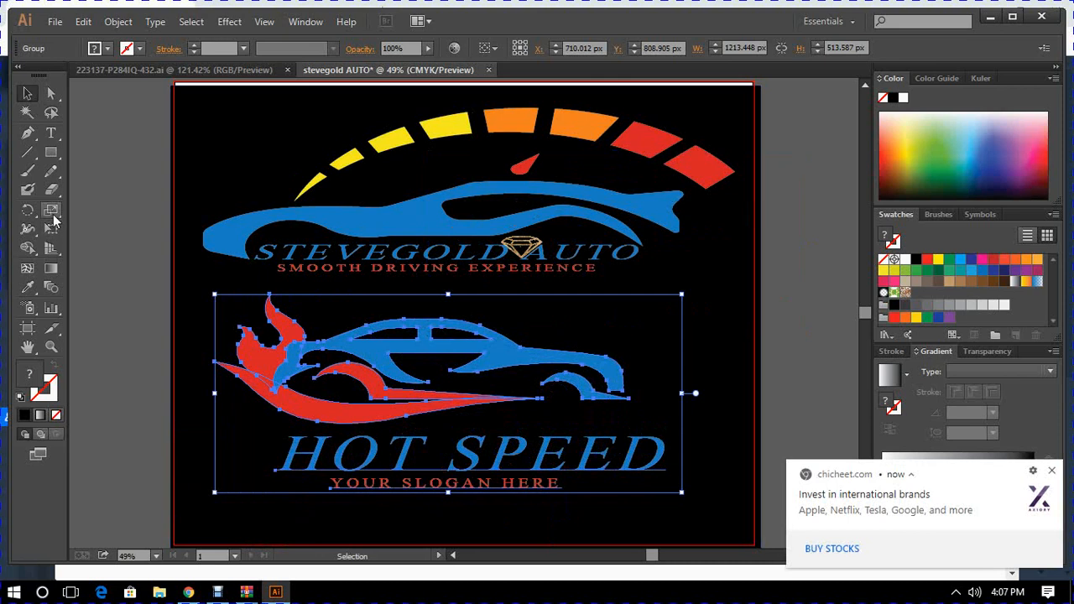
pyautogui.click(50, 134)
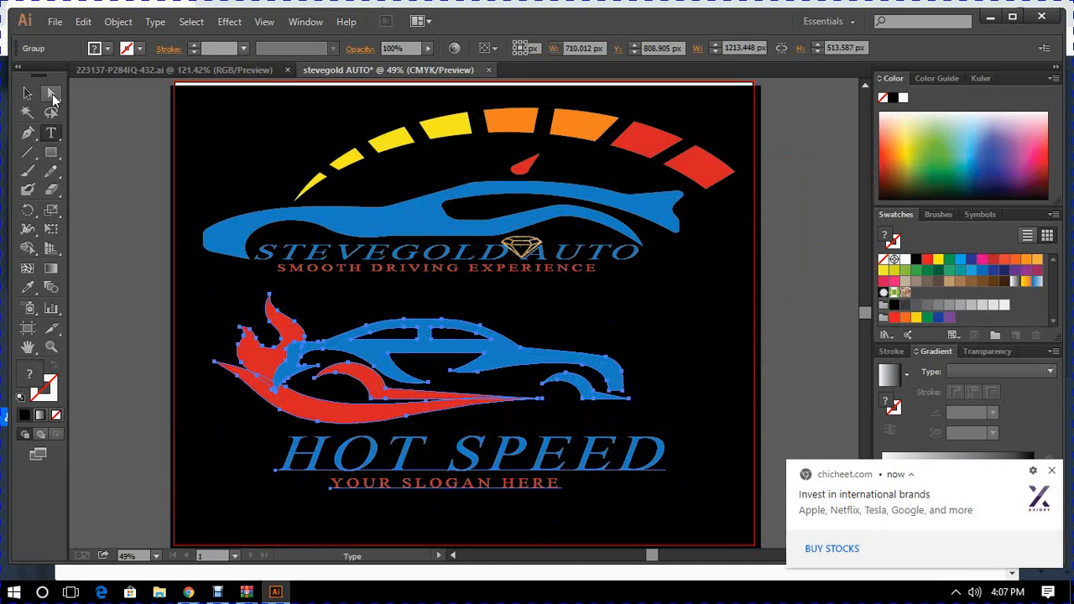
# - Replace the HOT SPEED lettering under the flaming car with STEVEGOLD AUTO
pyautogui.click(50, 93)
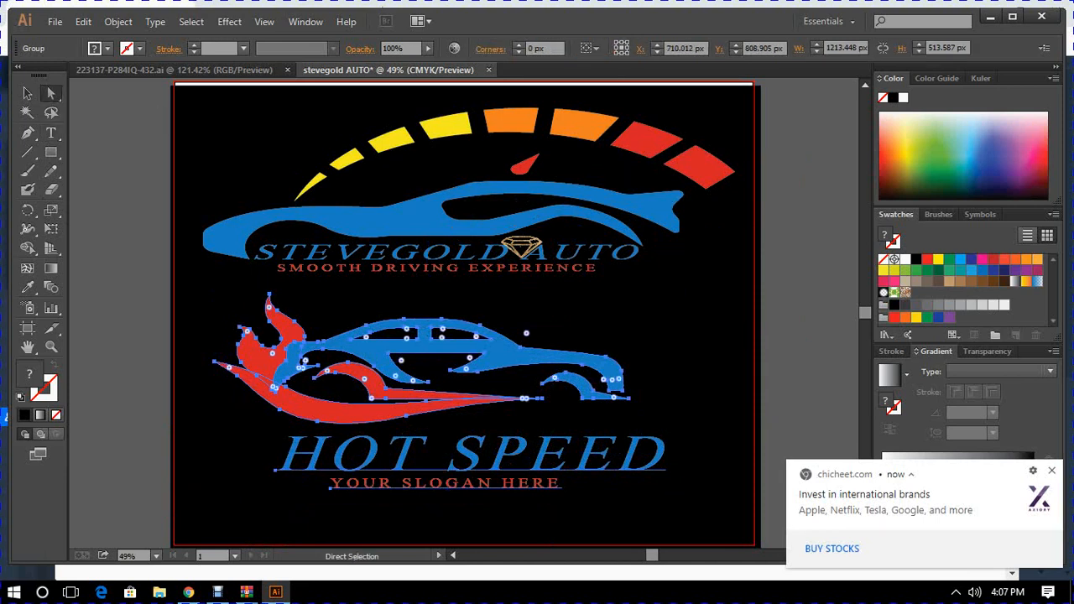
pyautogui.rightClick(476, 156)
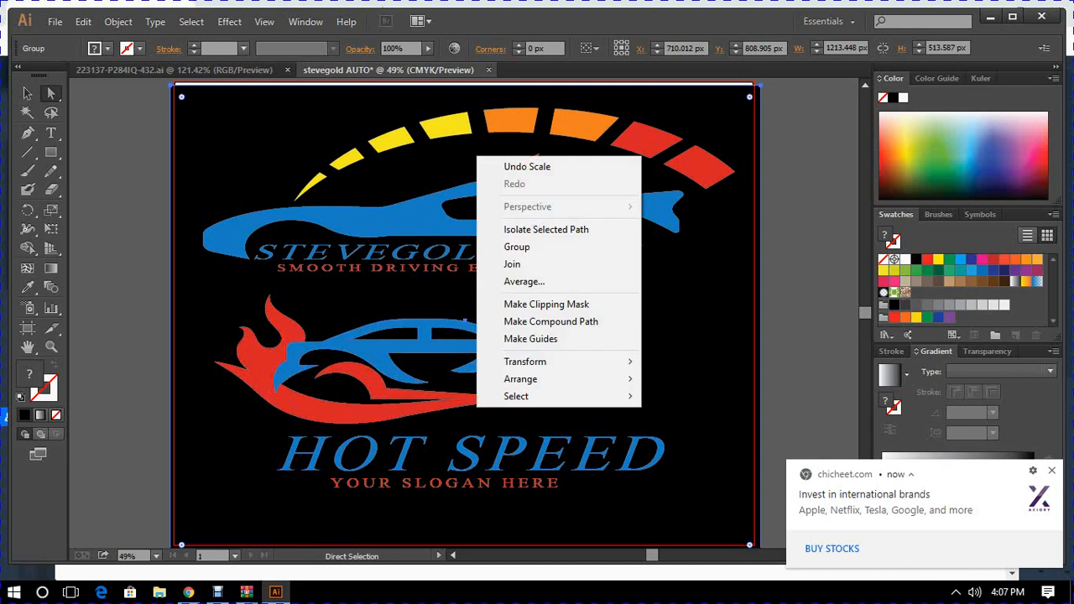
pyautogui.click(428, 398)
pyautogui.click(428, 397)
pyautogui.click(451, 469)
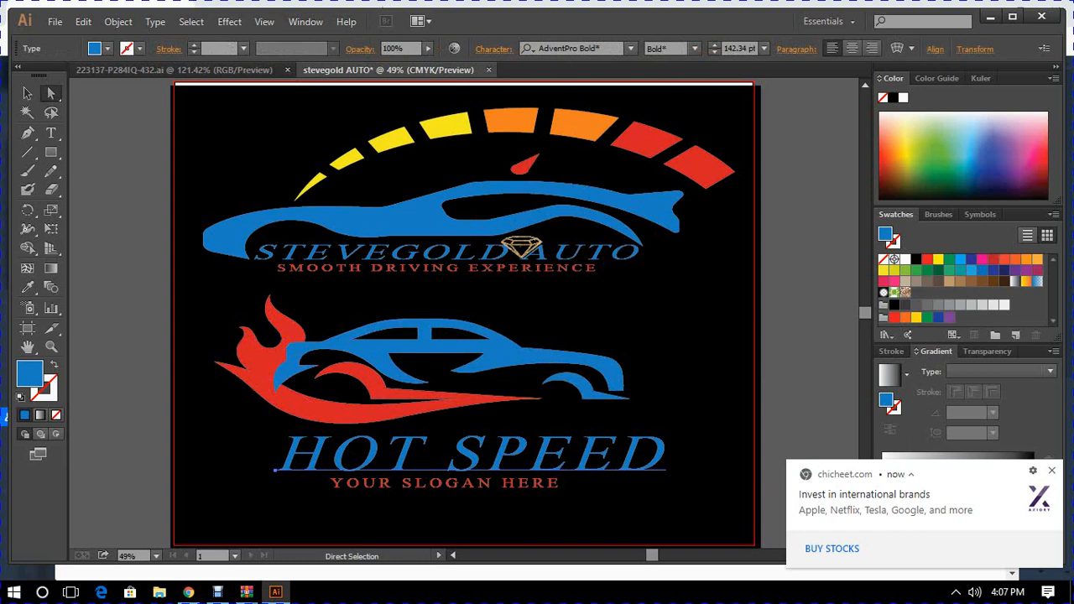
pyautogui.click(50, 132)
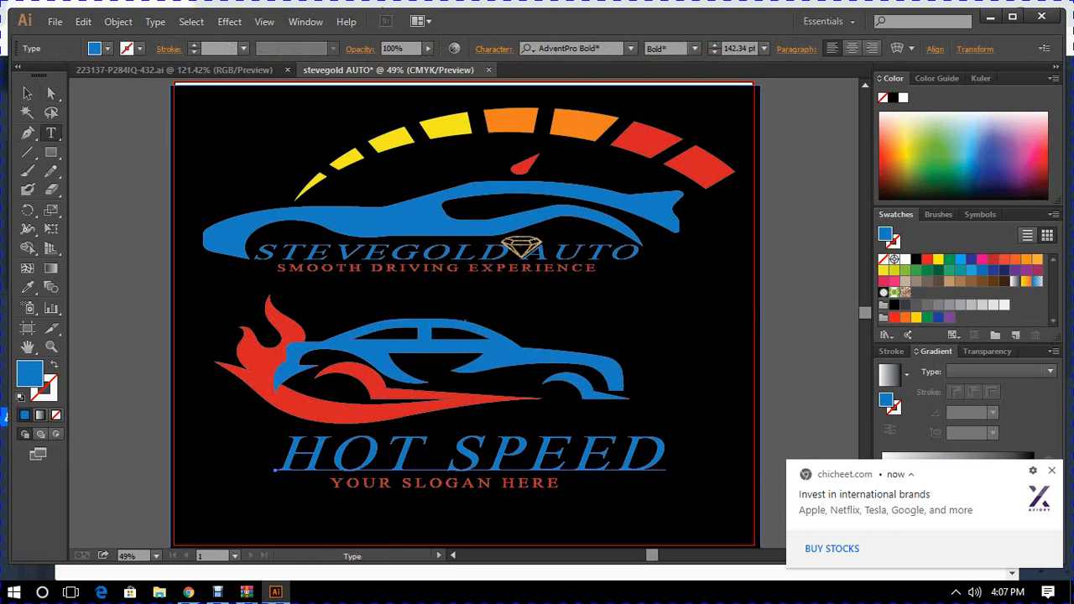
pyautogui.click(669, 453)
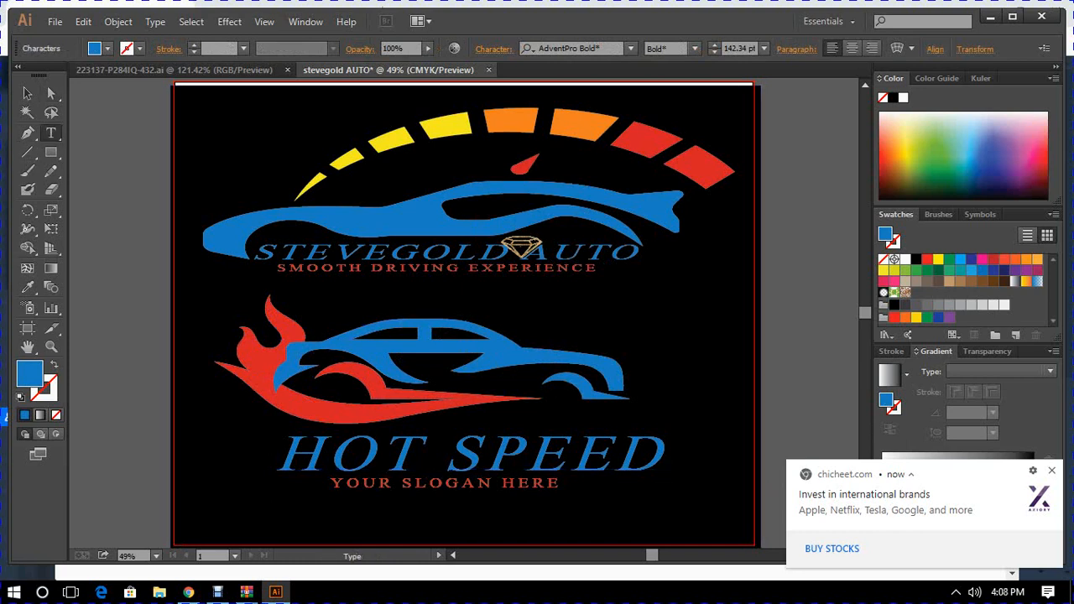
pyautogui.press('BackSpace')
pyautogui.press('BackSpace')
pyautogui.press('BackSpace')
pyautogui.press('BackSpace')
pyautogui.press('BackSpace')
pyautogui.press('BackSpace')
pyautogui.press('BackSpace')
pyautogui.press('BackSpace')
pyautogui.press('BackSpace')
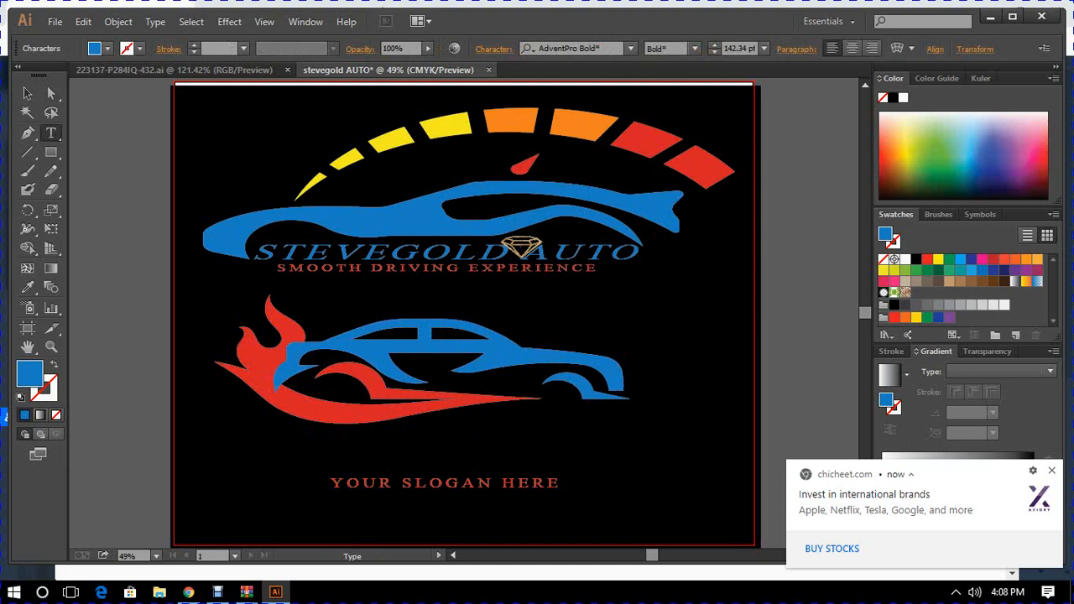
pyautogui.write('STE')
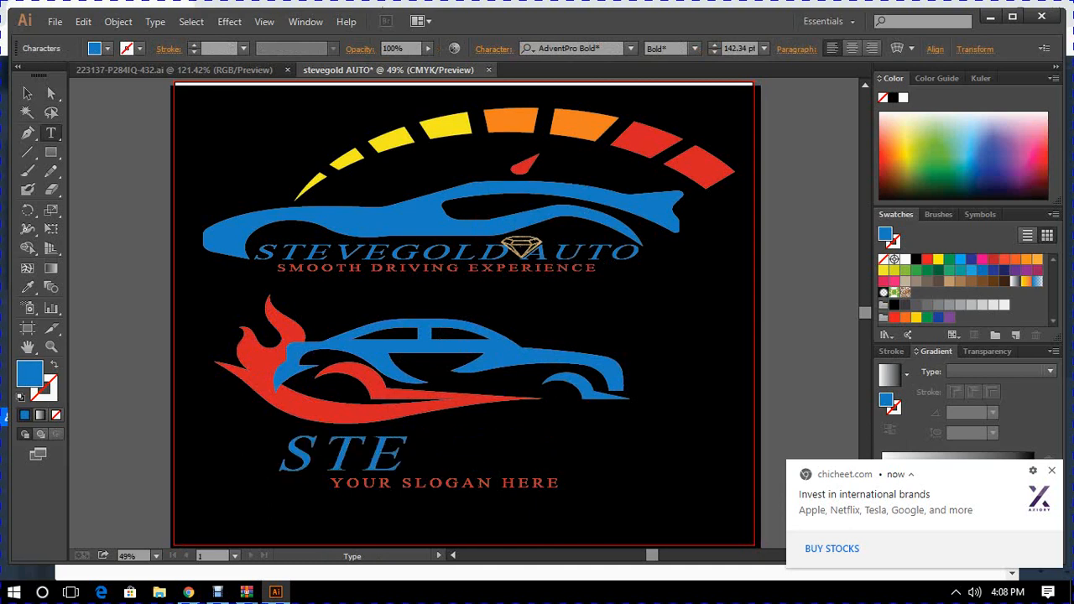
pyautogui.write('VEF')
pyautogui.press('BackSpace')
pyautogui.write('GOL')
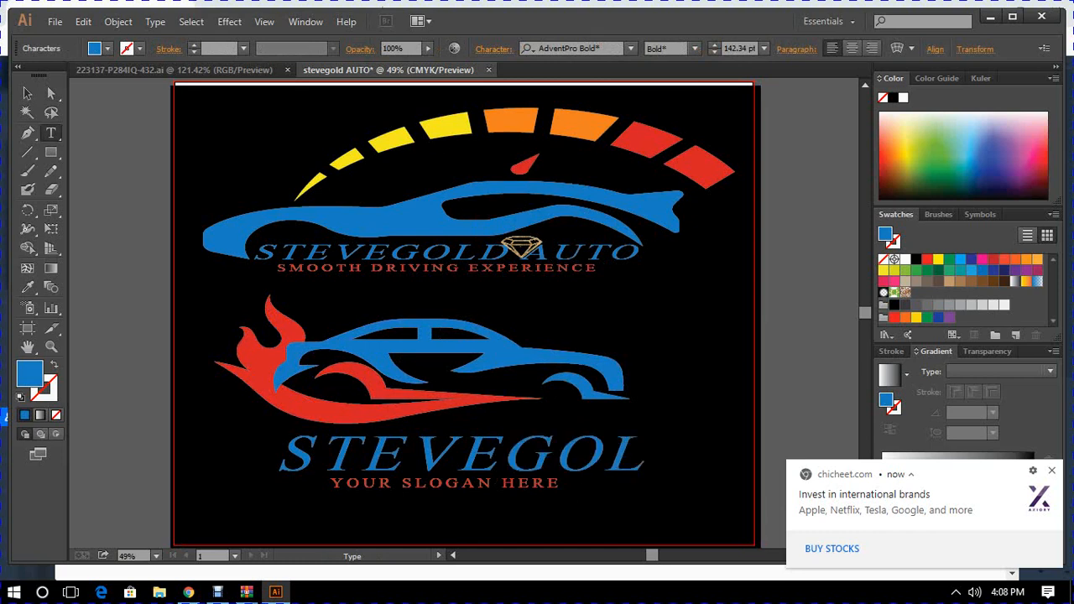
pyautogui.write('D AU')
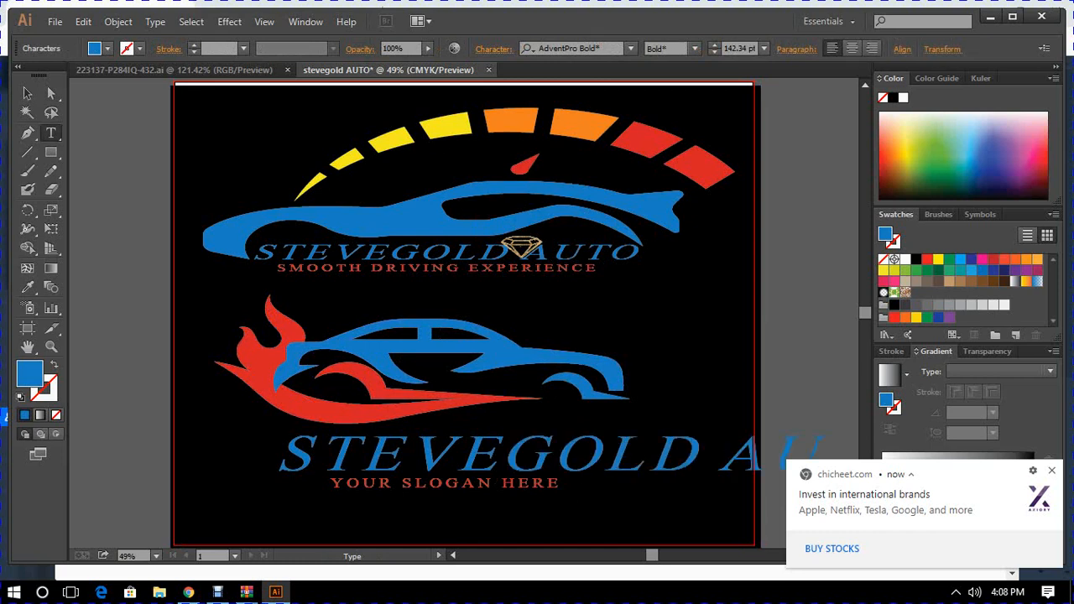
pyautogui.write('TO')
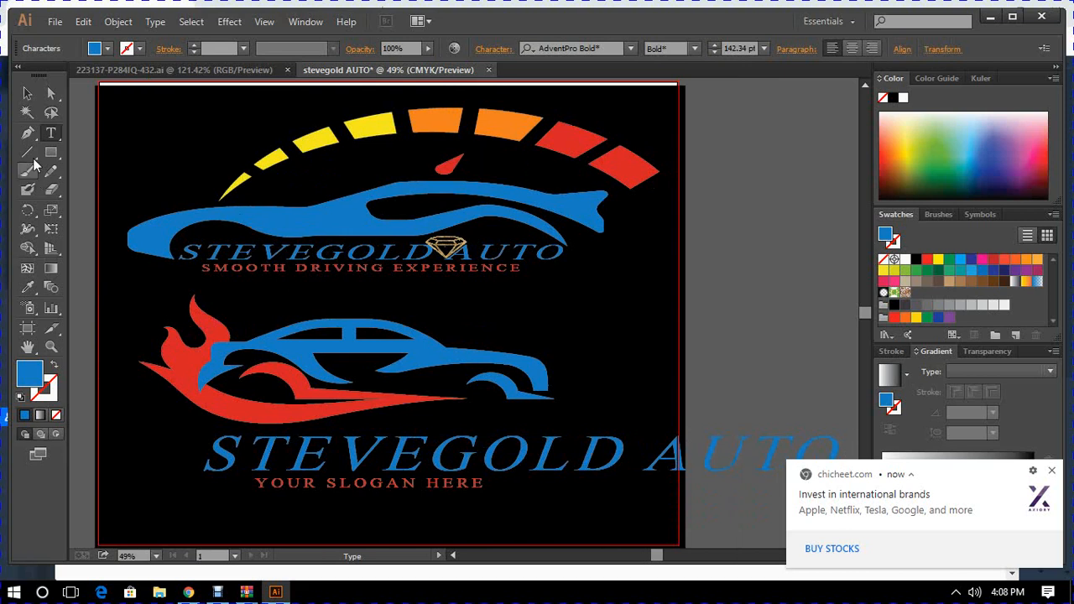
# - Set the flaming-car logo's STEVEGOLD AUTO lettering to 72 pt and move it up directly beneath the car
pyautogui.click(27, 93)
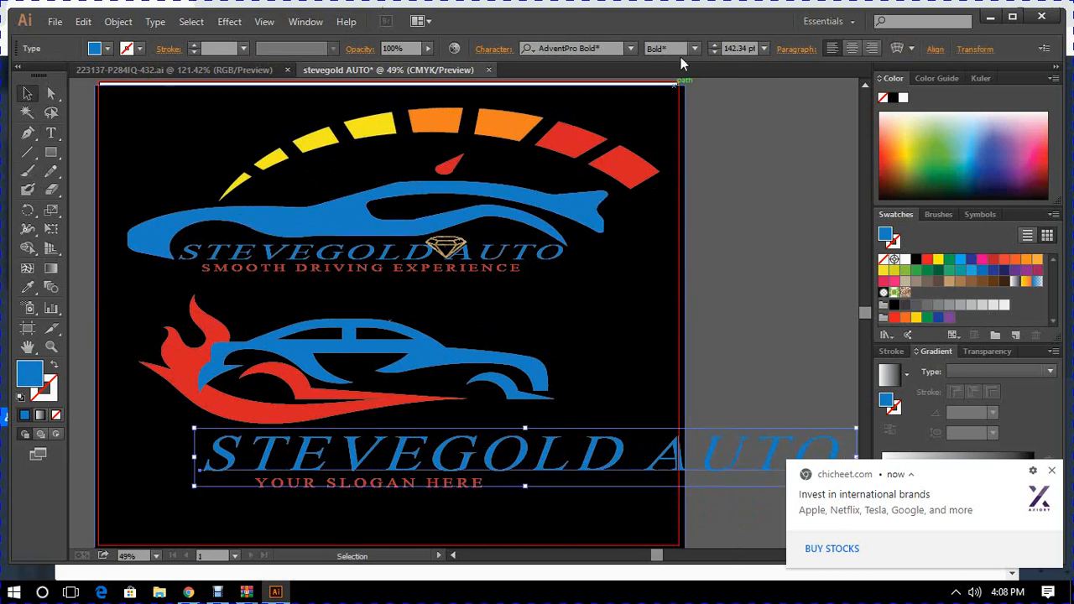
pyautogui.click(764, 48)
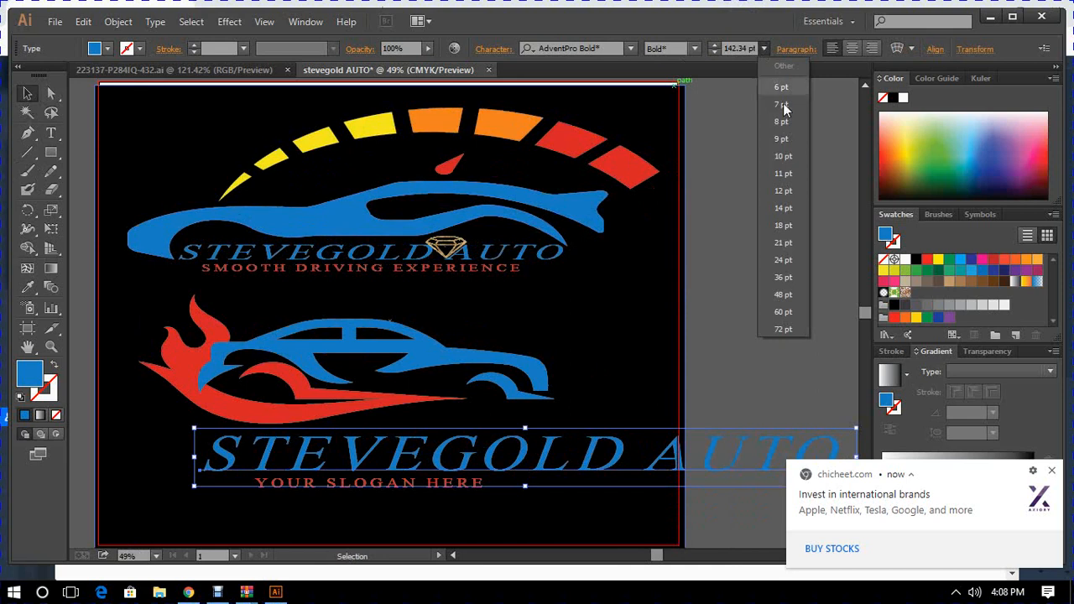
pyautogui.click(782, 329)
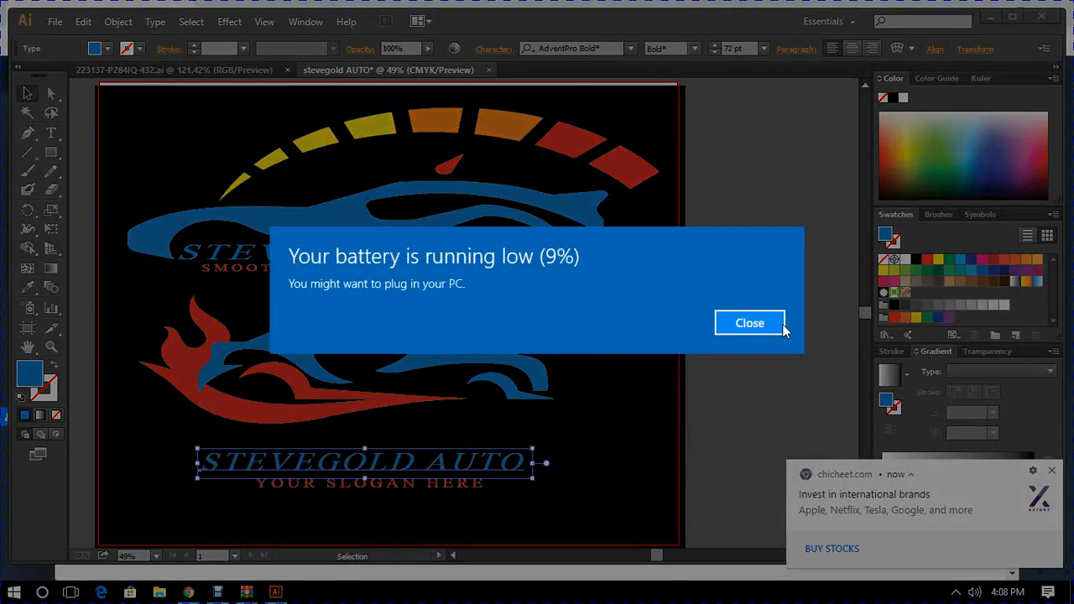
pyautogui.click(756, 324)
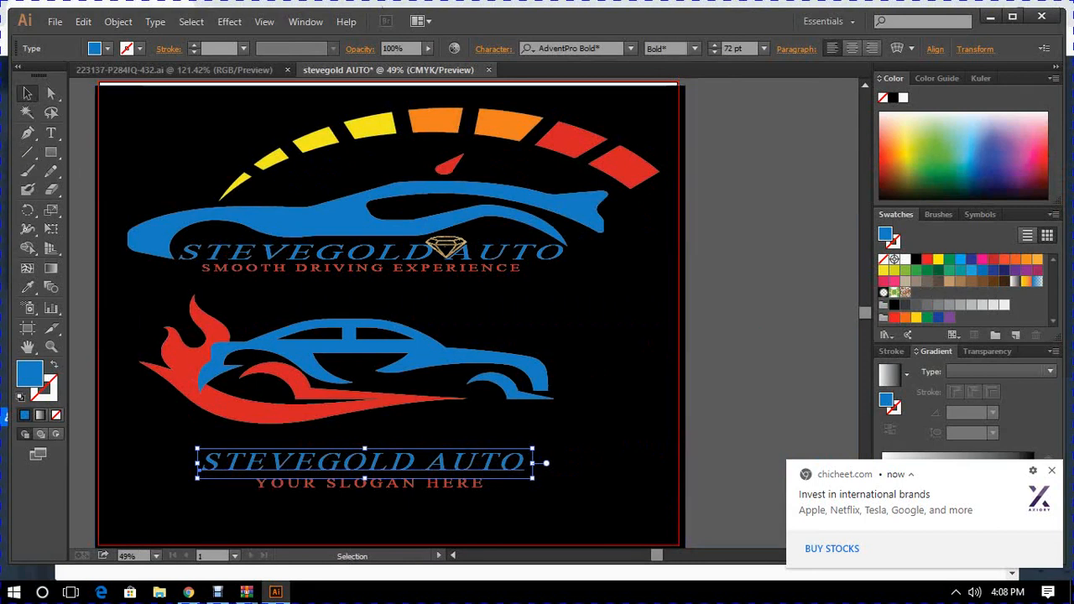
pyautogui.moveTo(305, 460); pyautogui.dragTo(321, 432)
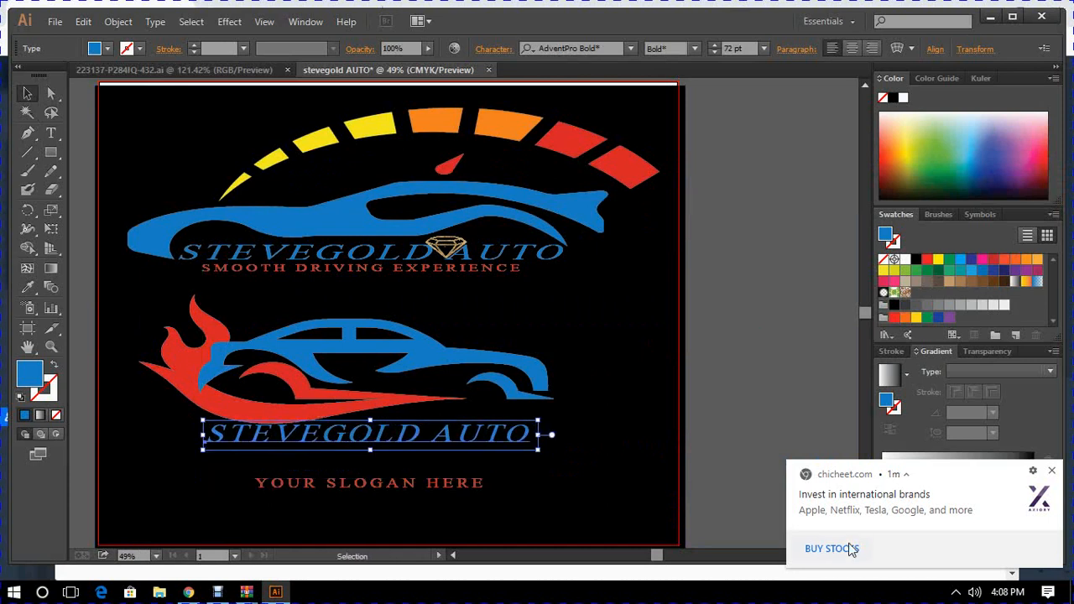
pyautogui.click(1051, 471)
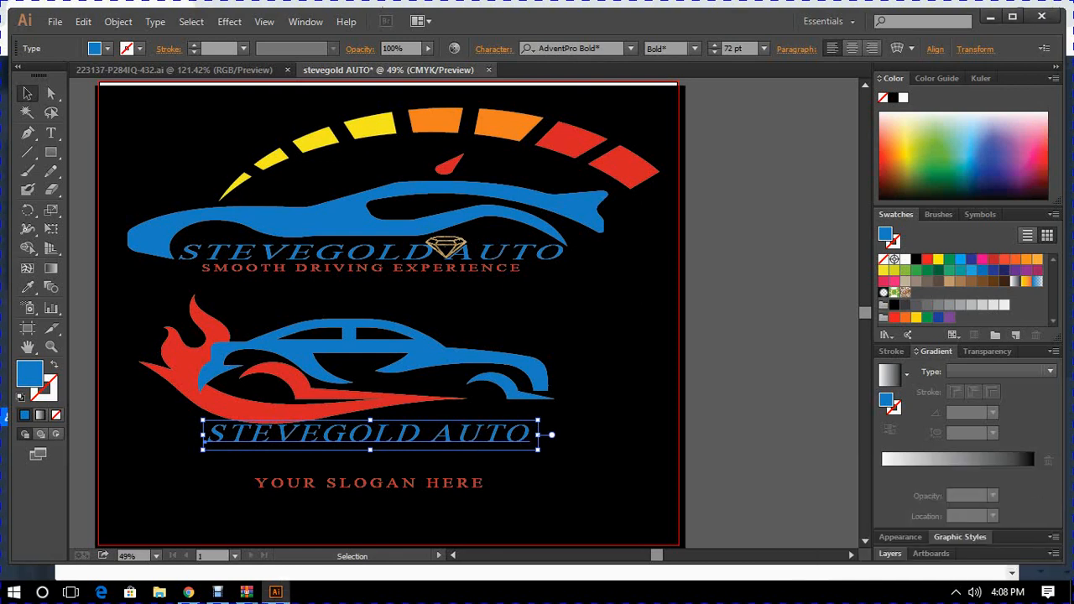
# - Ungroup the flaming-car logo and clear the selection
pyautogui.click(371, 483)
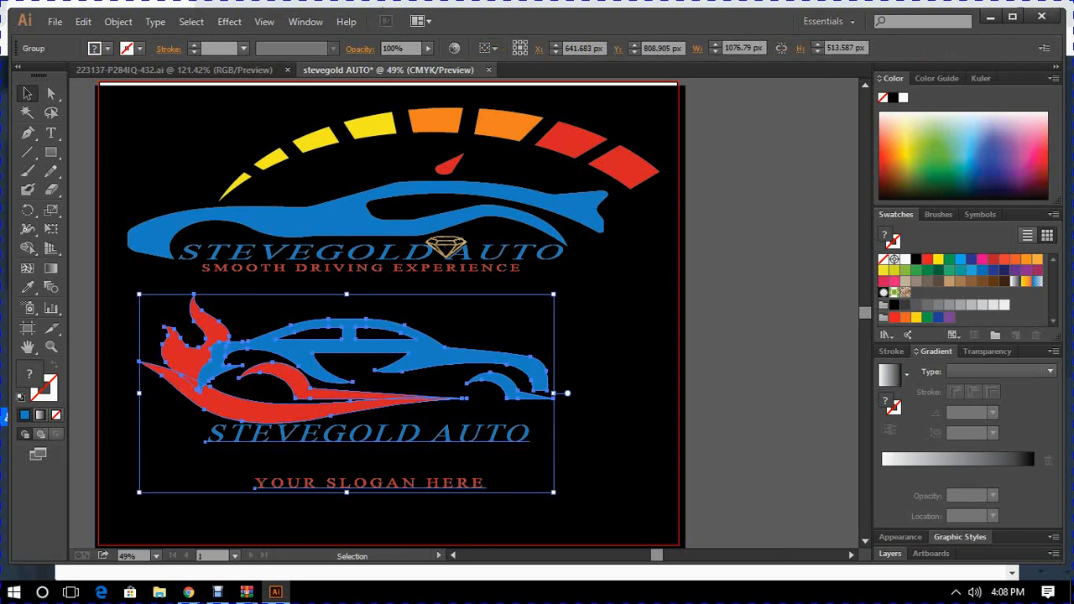
pyautogui.rightClick(369, 327)
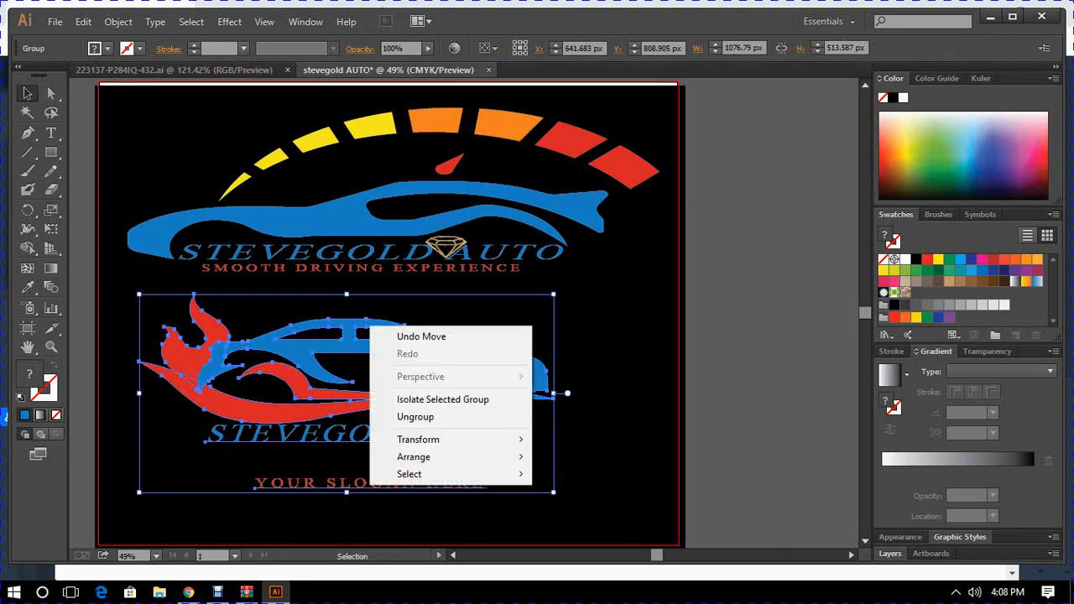
pyautogui.click(417, 419)
pyautogui.click(145, 419)
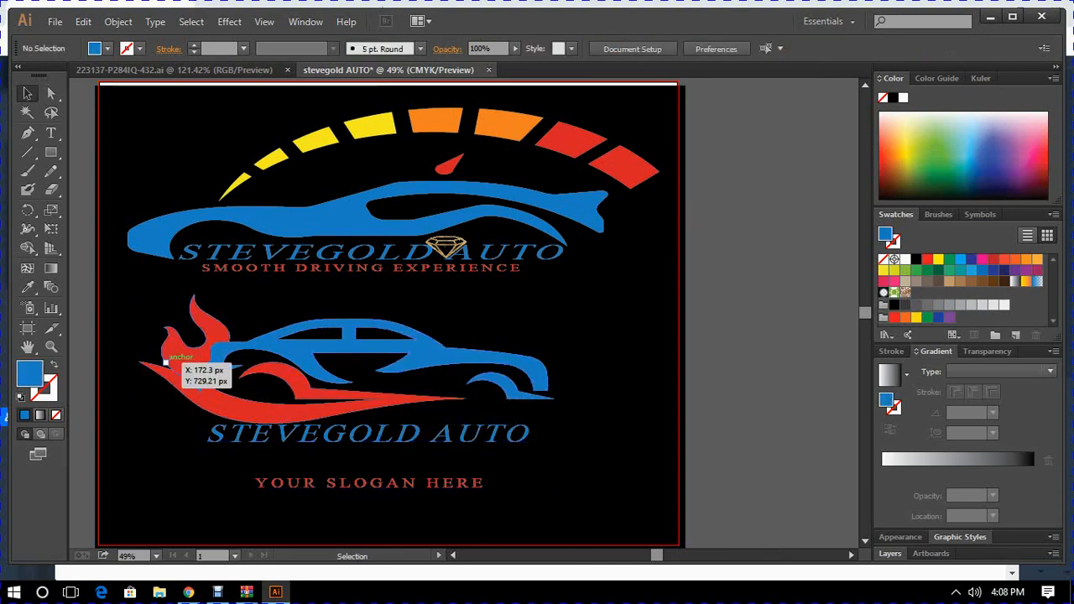
# - Replace the YOUR SLOGAN HERE text of the flaming-car logo with SMOOTH DRIVING EXPERIENCE
pyautogui.click(51, 132)
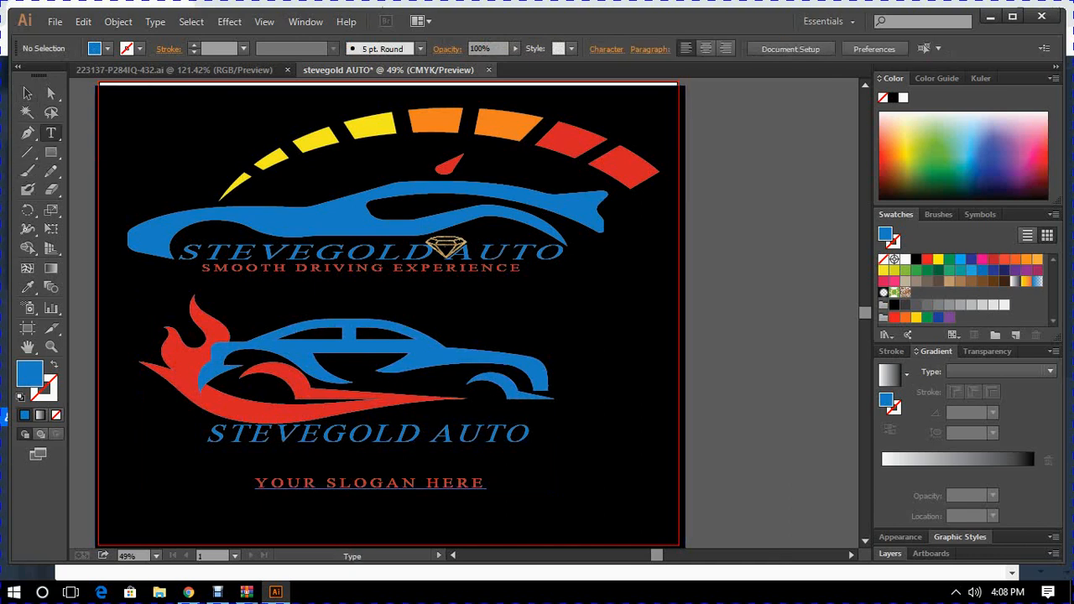
pyautogui.click(485, 483)
pyautogui.press('BackSpace')
pyautogui.press('BackSpace')
pyautogui.press('BackSpace')
pyautogui.press('BackSpace')
pyautogui.press('BackSpace')
pyautogui.press('BackSpace')
pyautogui.press('BackSpace')
pyautogui.press('BackSpace')
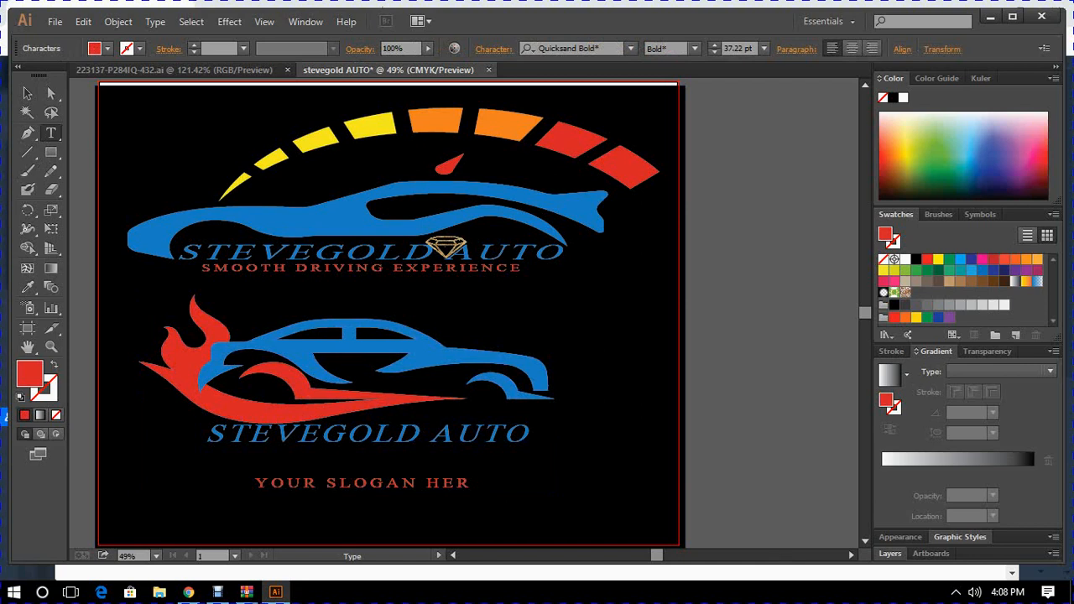
pyautogui.press('BackSpace')
pyautogui.press('BackSpace')
pyautogui.press('BackSpace')
pyautogui.press('BackSpace')
pyautogui.press('BackSpace')
pyautogui.press('BackSpace')
pyautogui.press('BackSpace')
pyautogui.press('BackSpace')
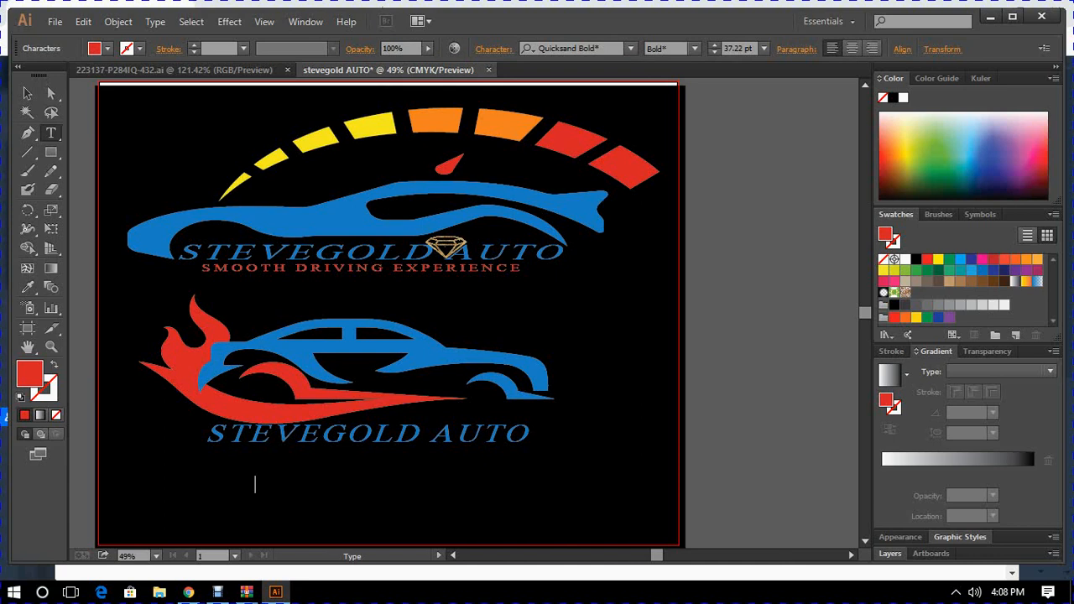
pyautogui.write('SMOOTH DR')
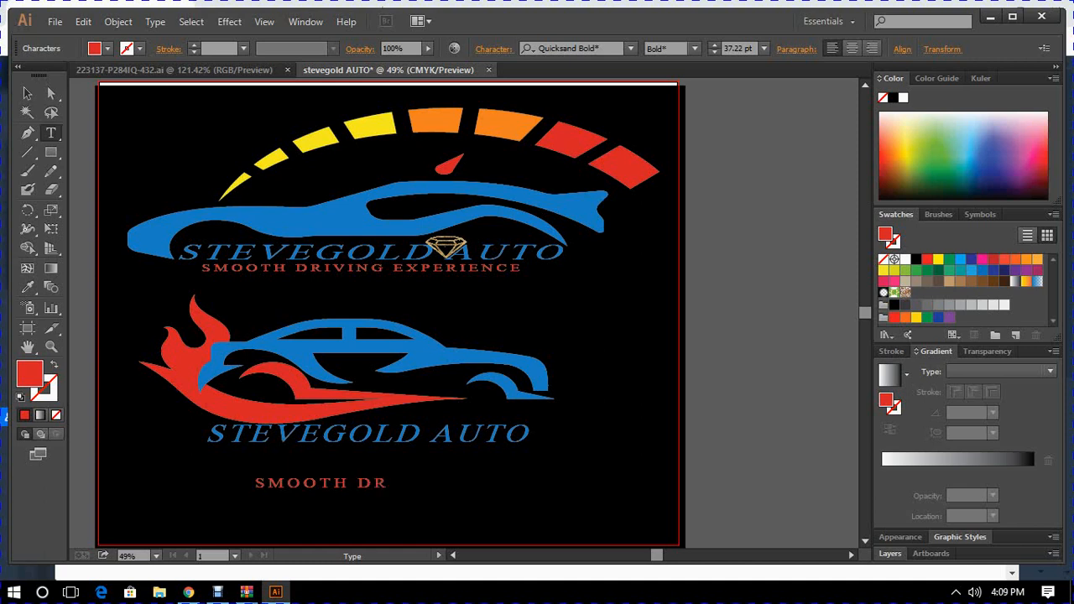
pyautogui.write('IVING')
pyautogui.write('EXPE')
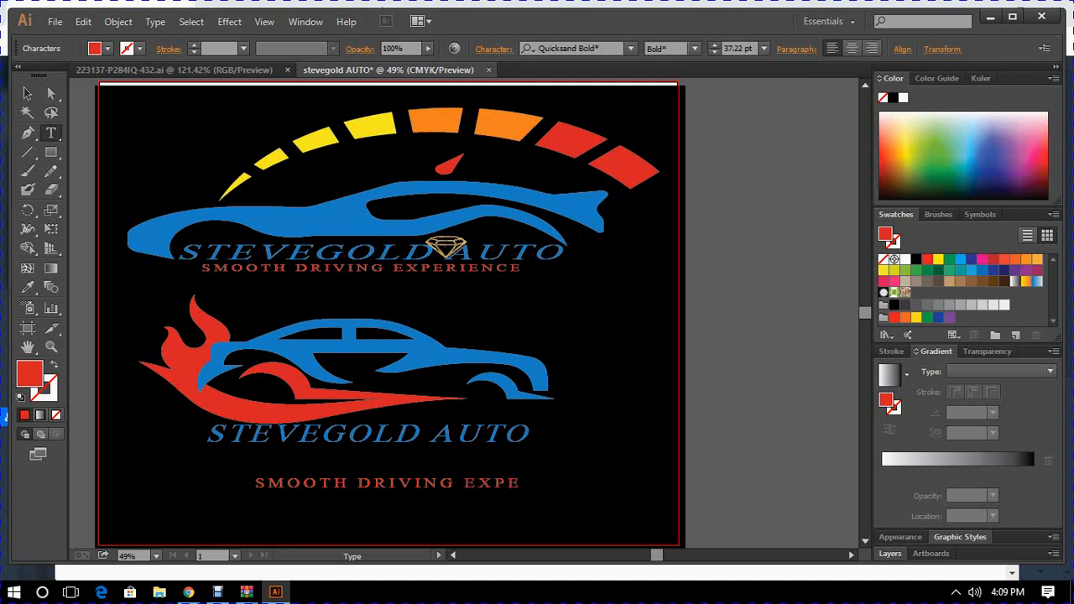
pyautogui.write('RIENCE')
# - Set the flaming-car logo's slogan to 24 pt and move it up directly beneath the STEVEGOLD AUTO lettering
pyautogui.click(27, 93)
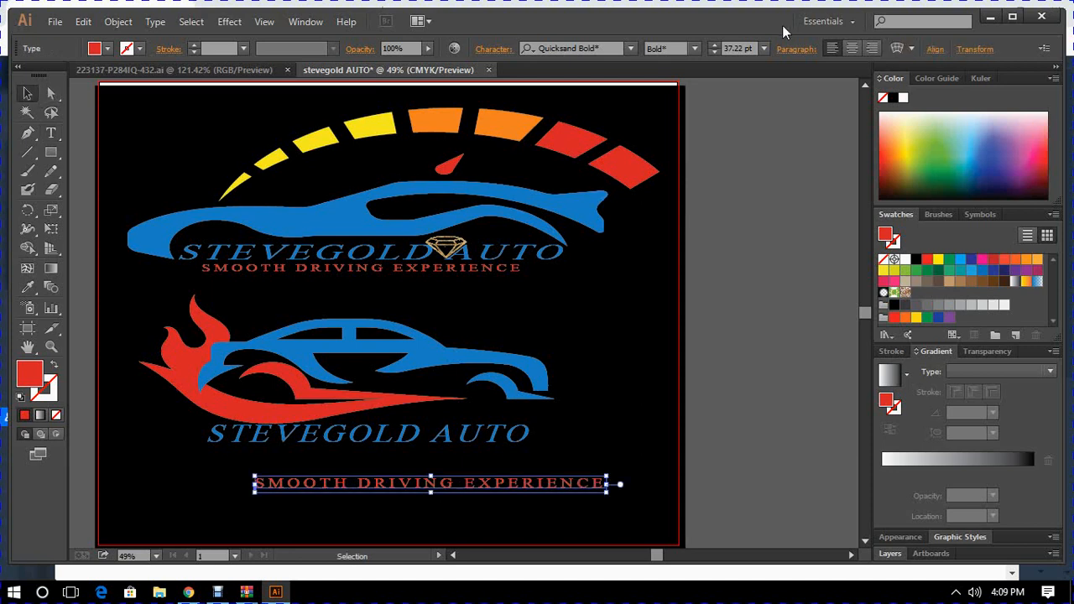
pyautogui.click(763, 48)
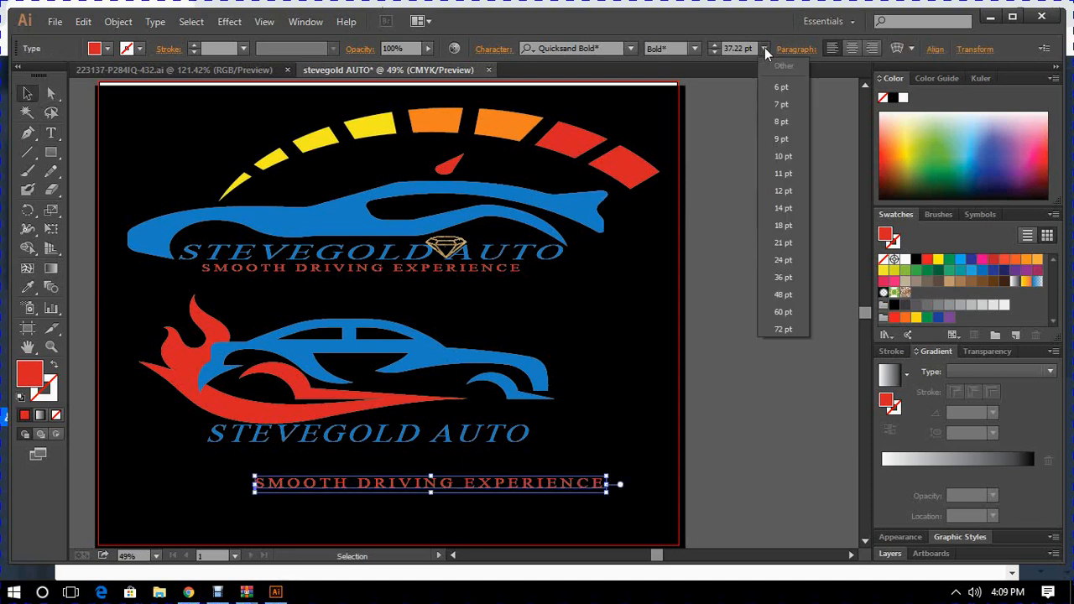
pyautogui.click(787, 260)
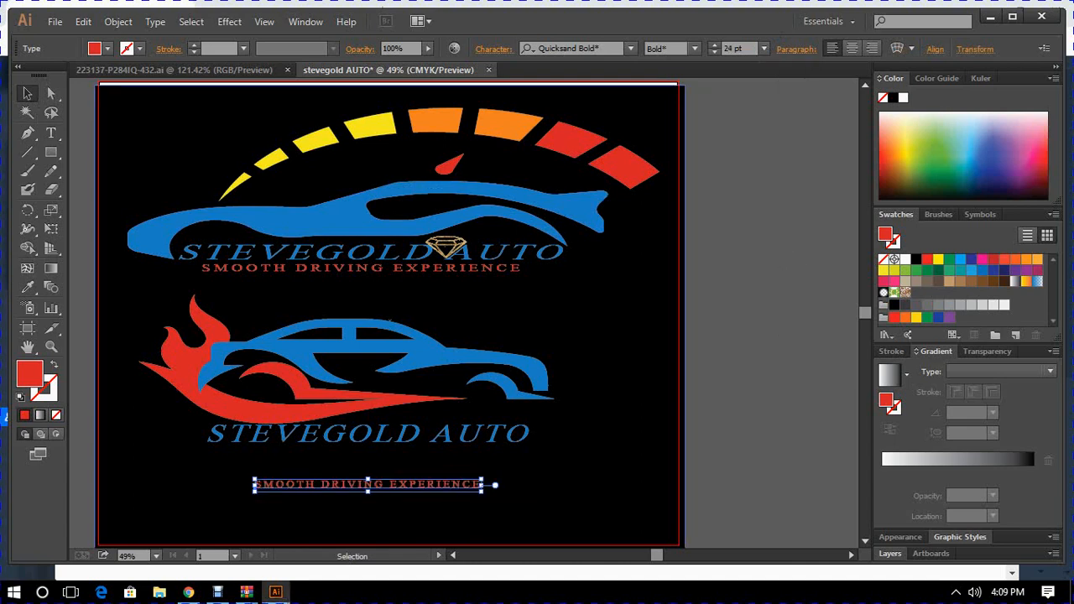
pyautogui.moveTo(424, 485); pyautogui.dragTo(410, 454)
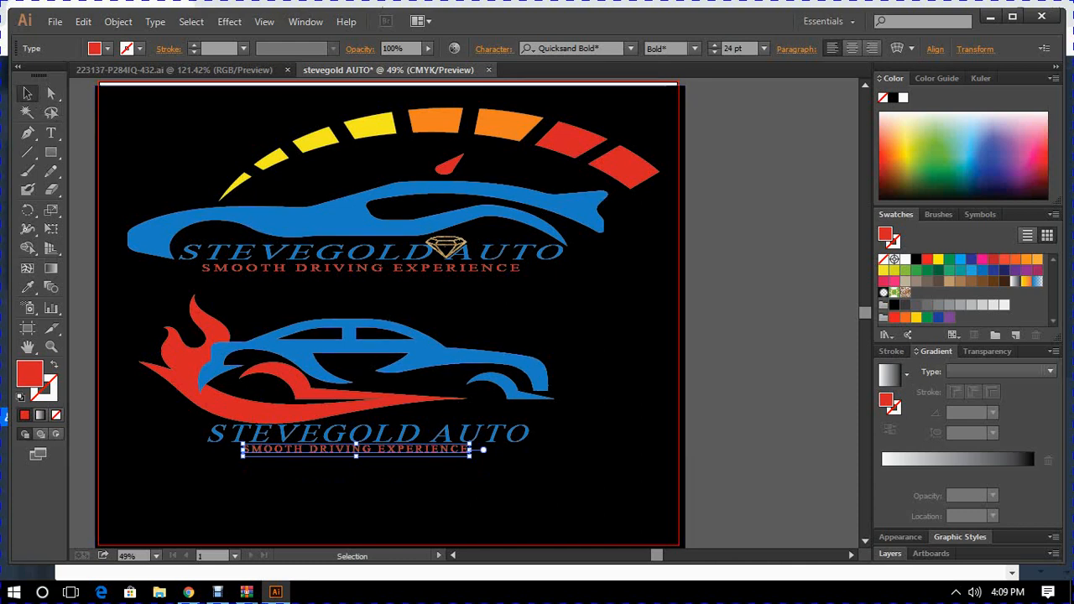
pyautogui.click(738, 378)
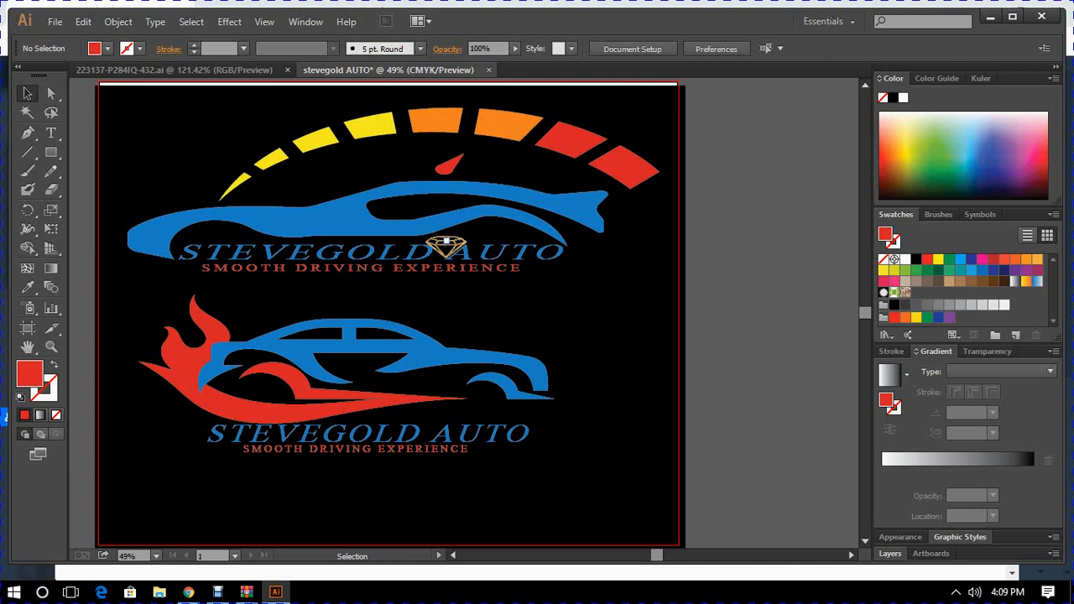
# - Ungroup the upper logo containing the speedometer arc, car, lettering and gold diamond
pyautogui.click(445, 243)
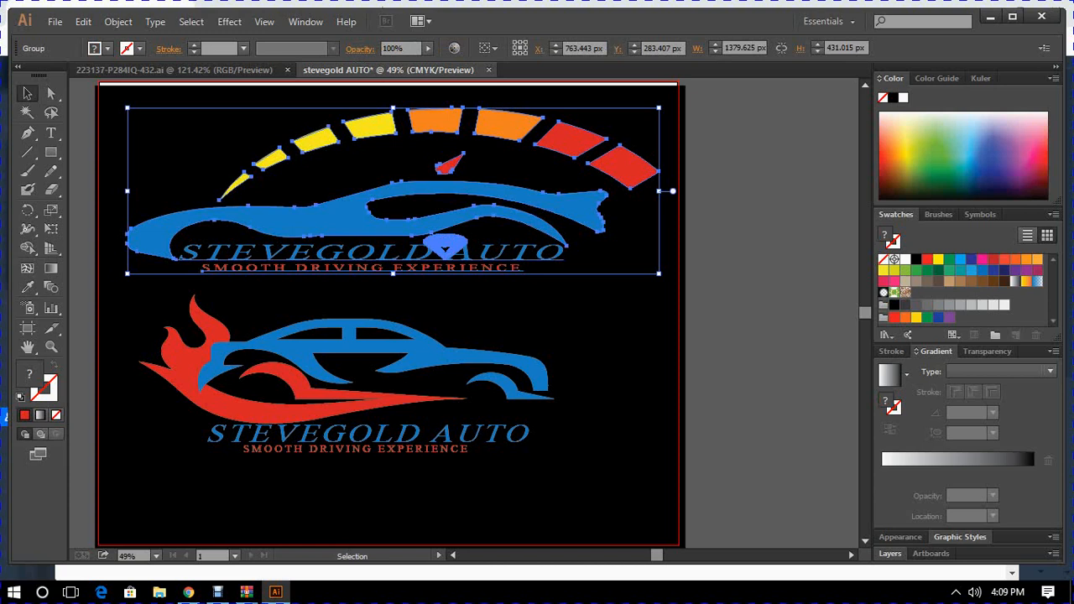
pyautogui.rightClick(445, 243)
pyautogui.click(510, 334)
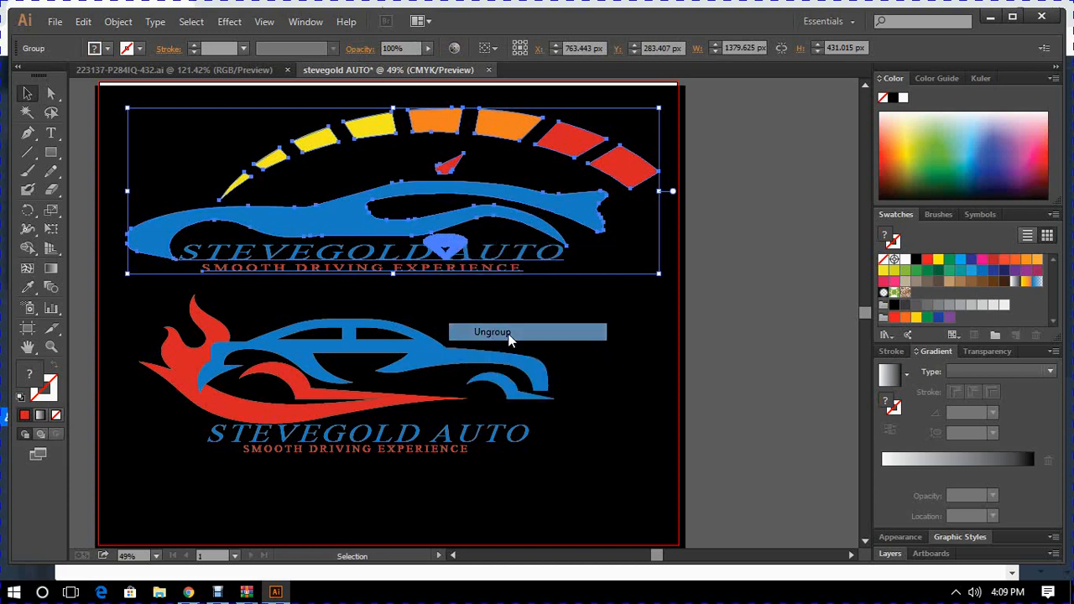
pyautogui.click(745, 220)
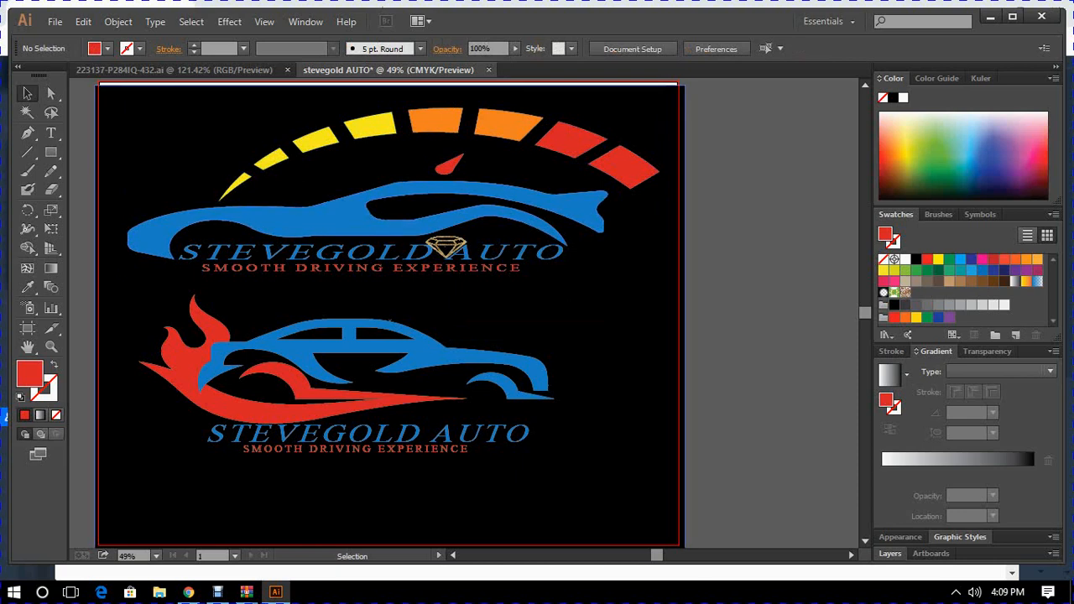
# - Place an enlarged copy of the upper logo's gold diamond on the middle of the flaming car's body
pyautogui.click(445, 249)
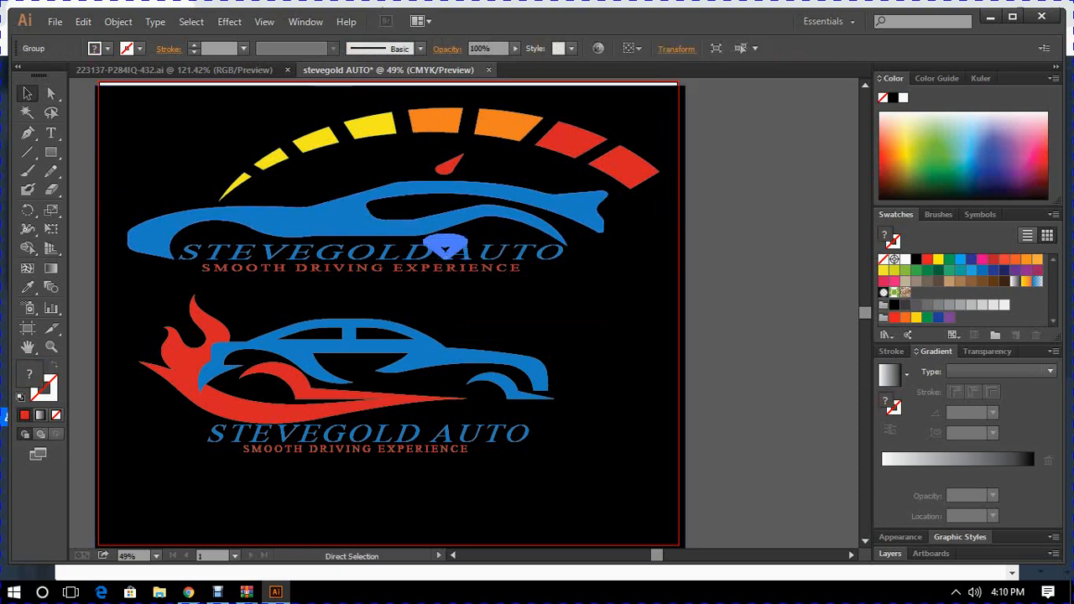
pyautogui.rightClick(546, 368)
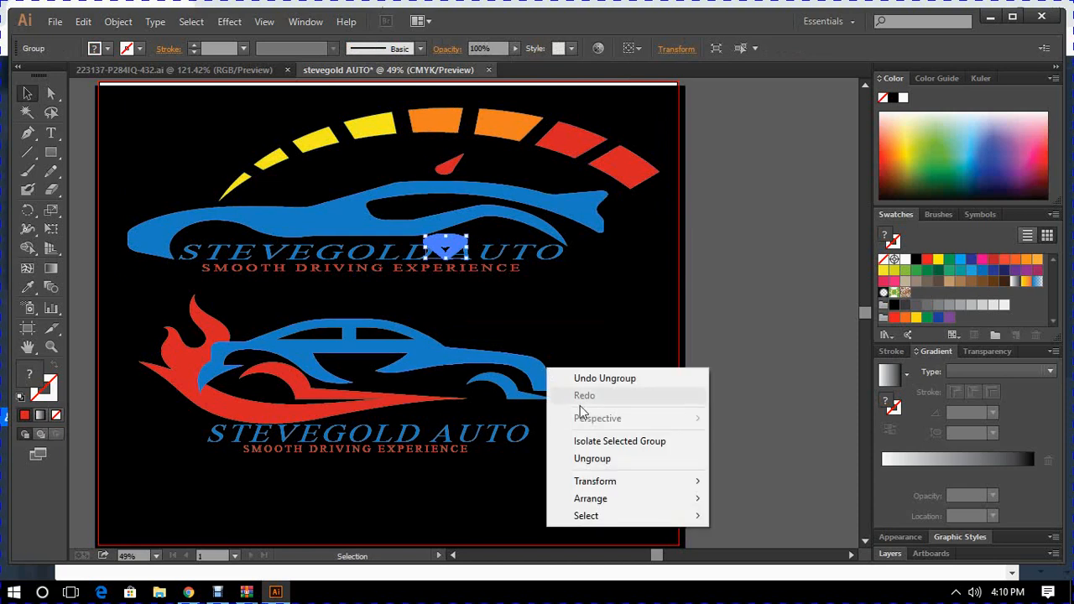
pyautogui.click(616, 365)
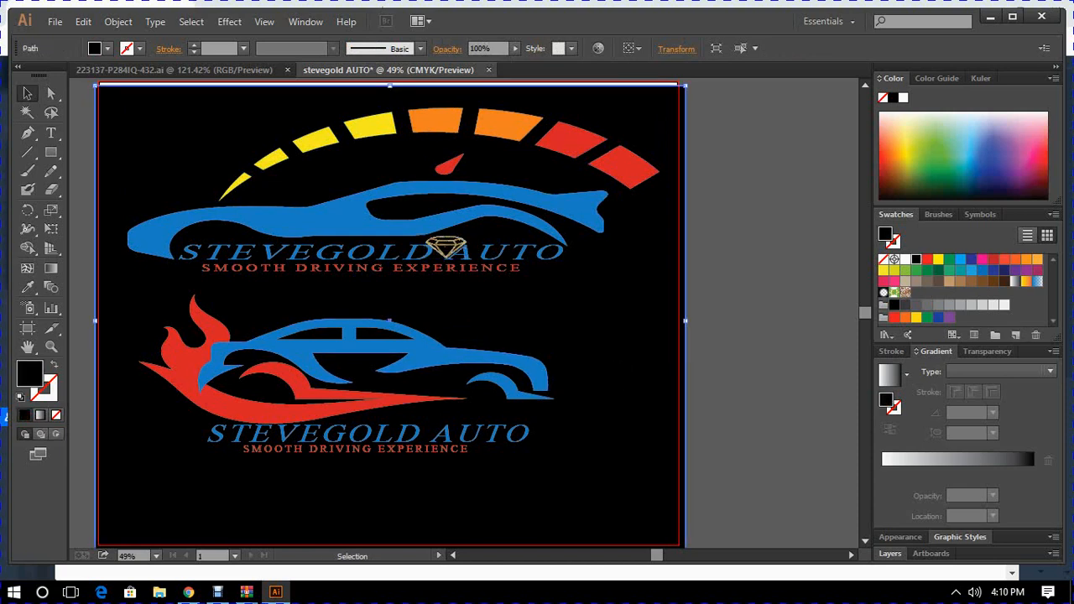
pyautogui.press('a')
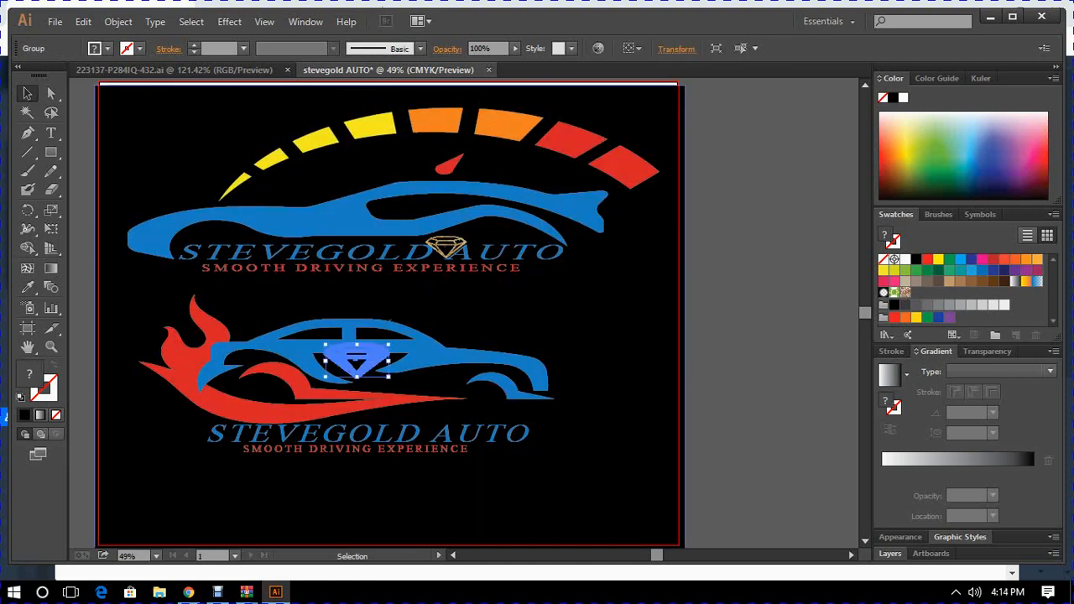
# - Nudge the diamond copy down into the dark opening below the flaming car's windows and clear the selection
pyautogui.press('Down')
pyautogui.press('Down')
pyautogui.press('Down')
pyautogui.press('Down')
pyautogui.press('Down')
pyautogui.press('Down')
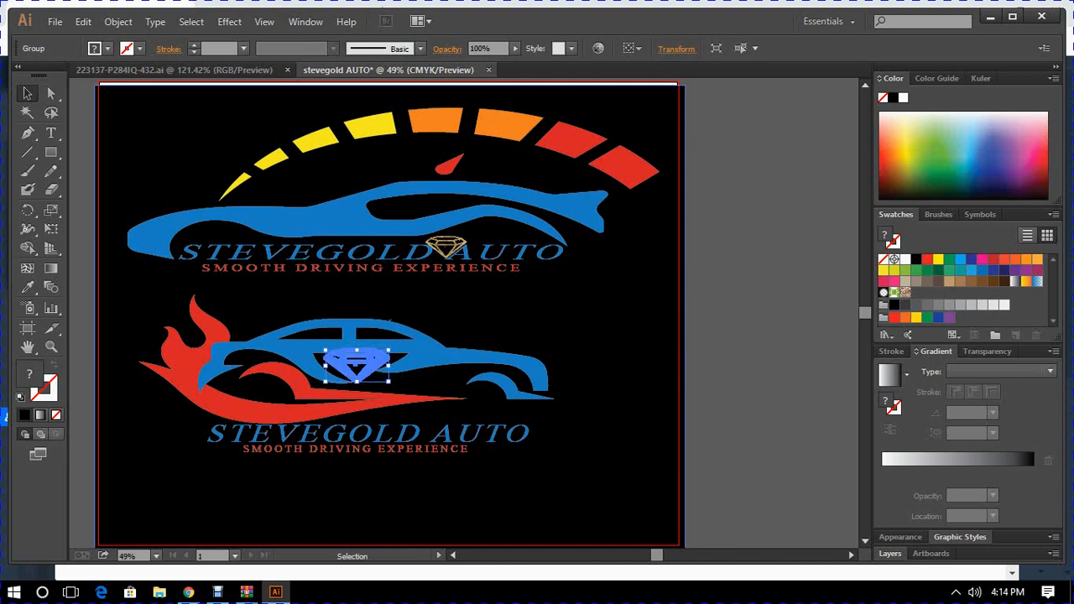
pyautogui.press('Down')
pyautogui.press('Down')
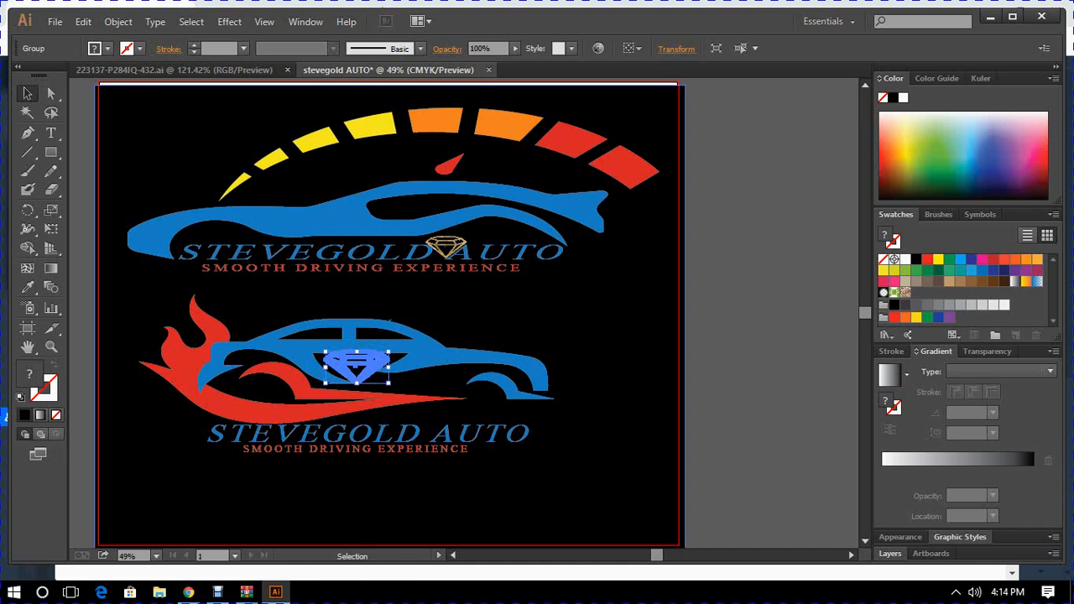
pyautogui.hotkey('ctrl', 'shift', 'a')
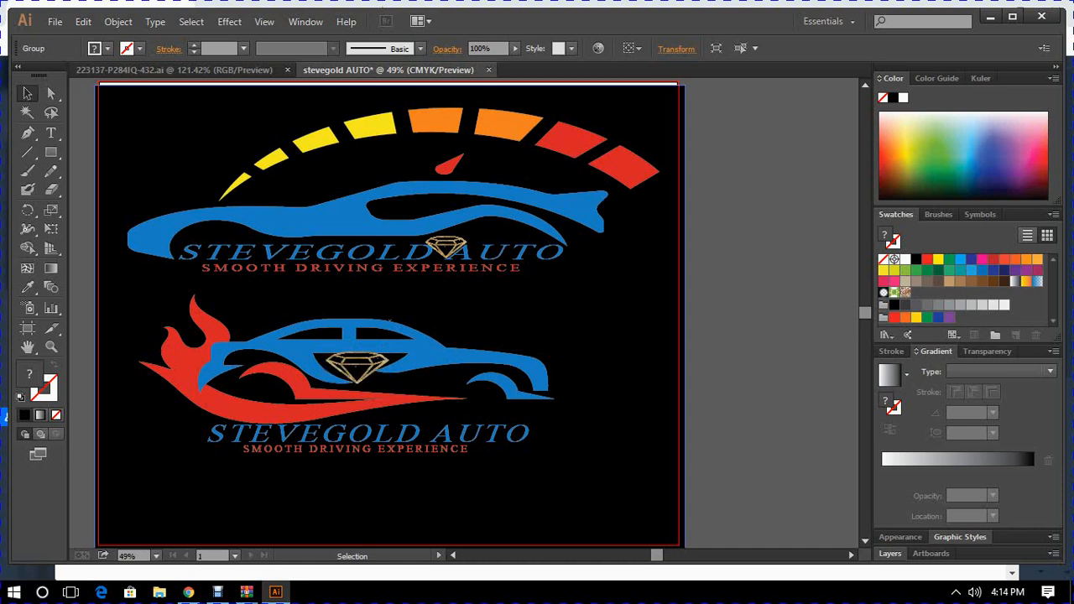
pyautogui.press('Down')
pyautogui.press('Down')
pyautogui.press('Down')
pyautogui.press('Down')
pyautogui.press('Down')
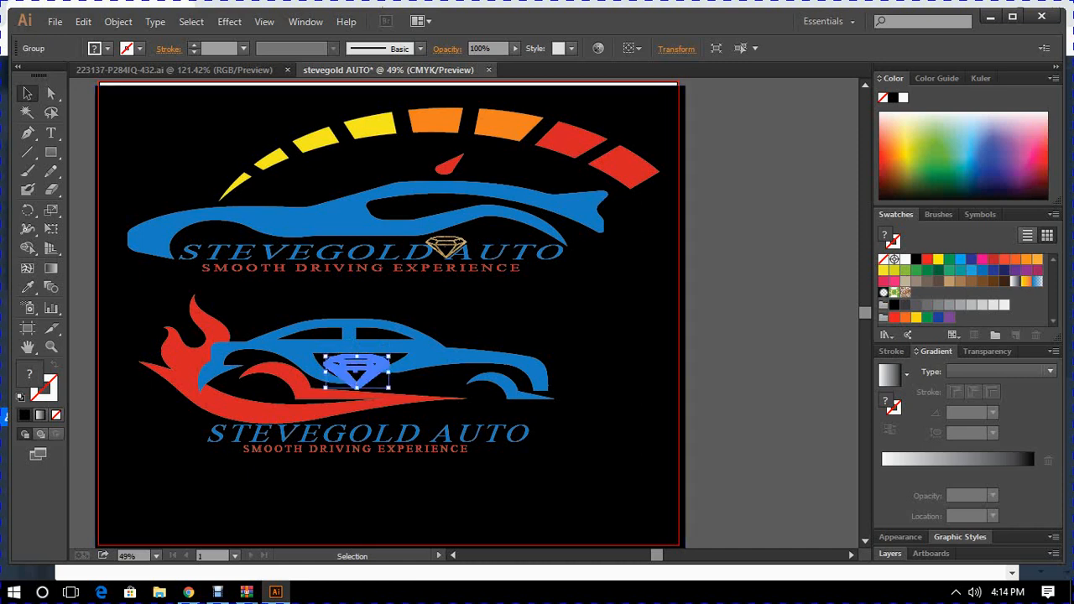
pyautogui.press('Down')
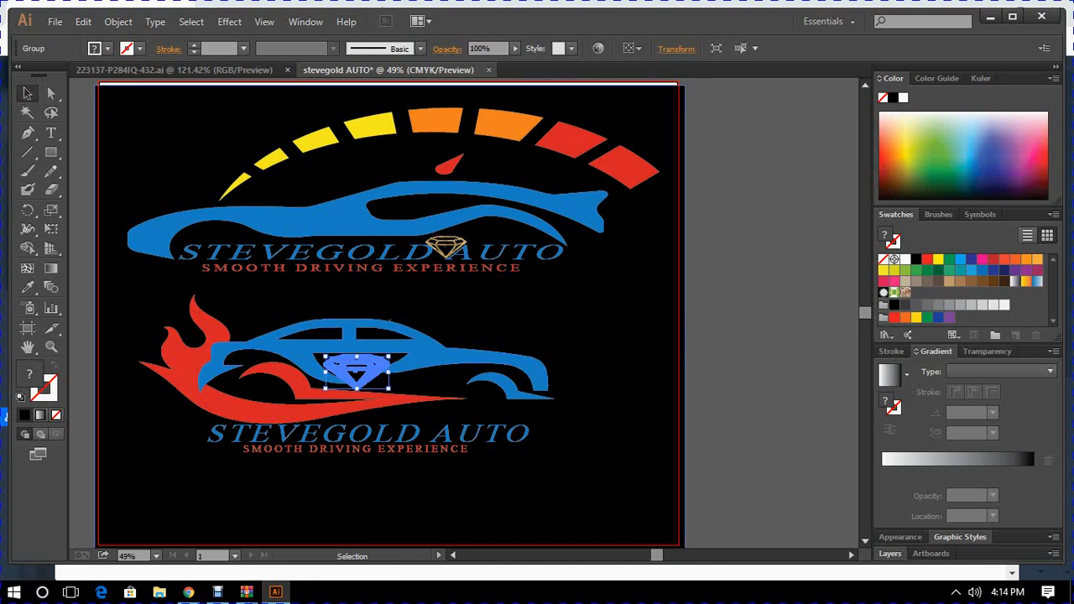
pyautogui.click(759, 251)
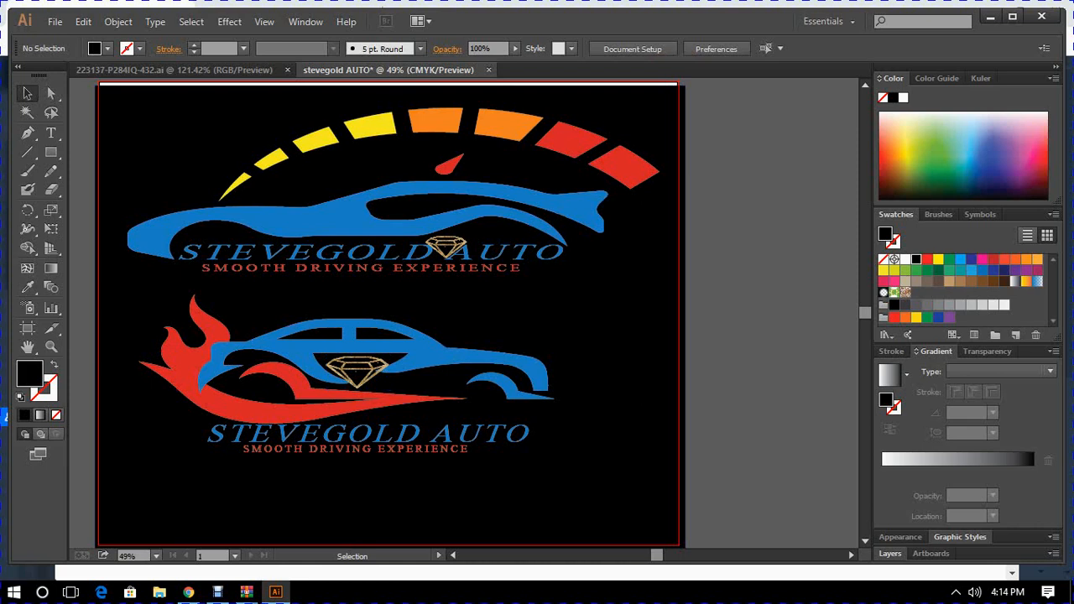
# - Draw a nearly horizontal line segment across the full width of the artboard between the two logos
pyautogui.click(28, 152)
pyautogui.moveTo(128, 181); pyautogui.dragTo(676, 277)
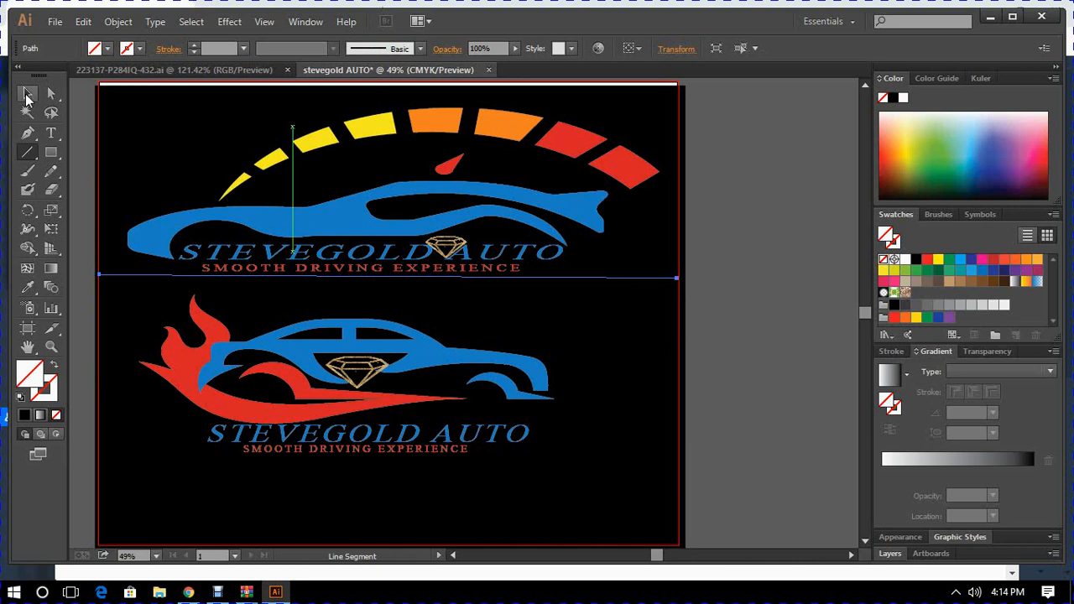